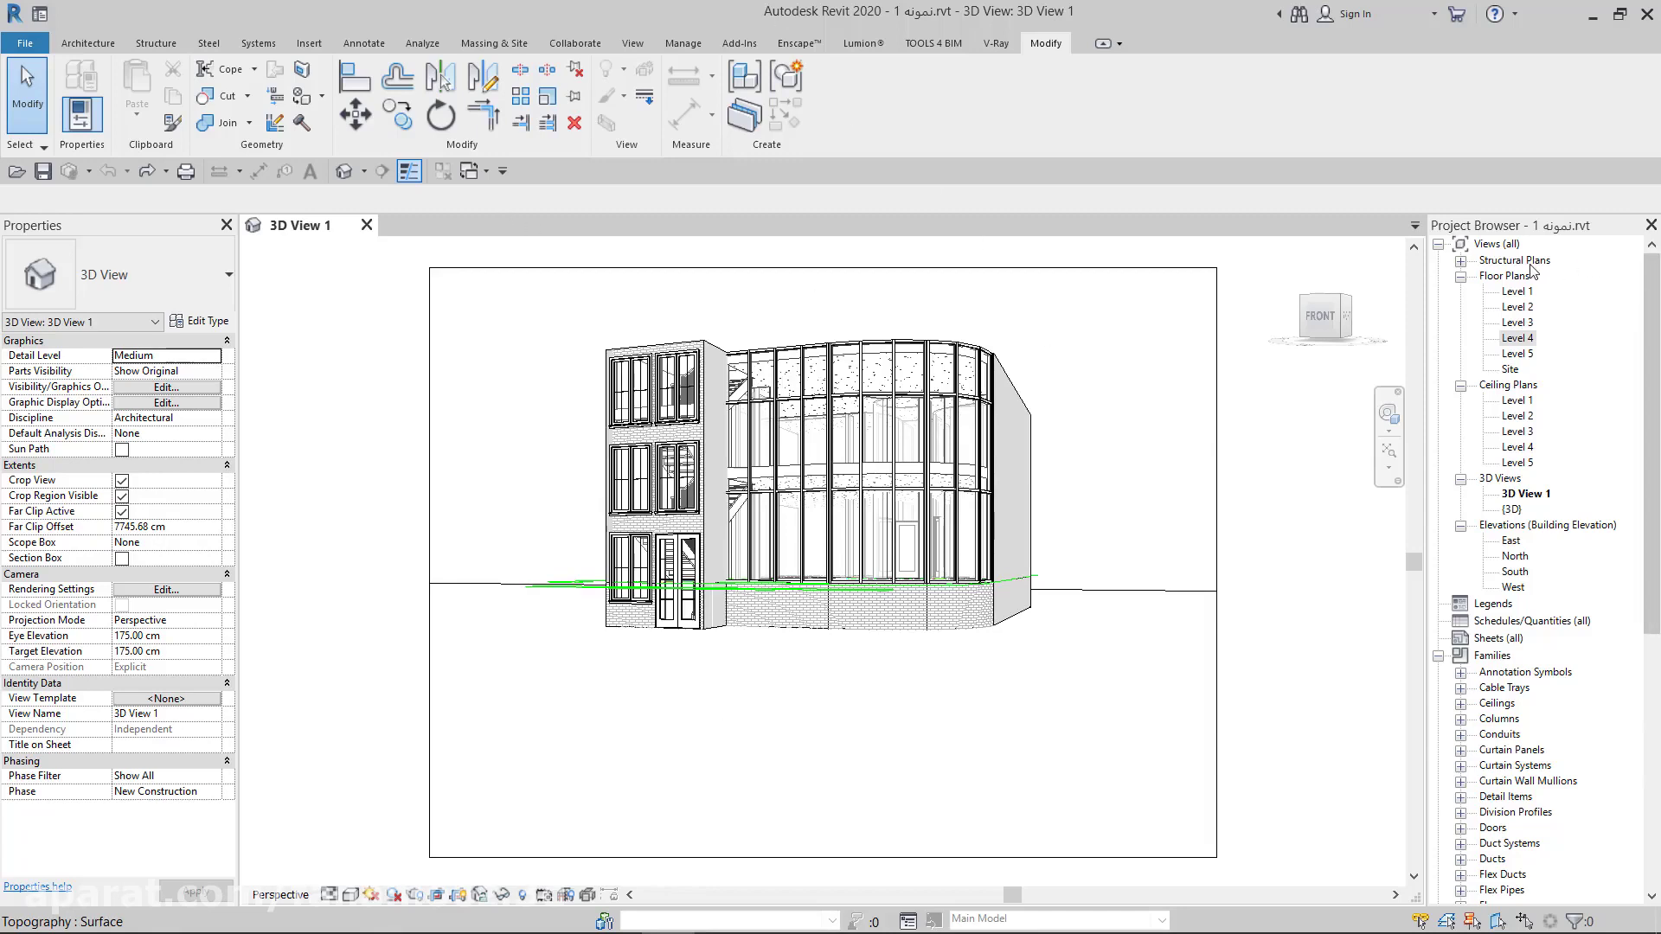
Open the Level 4 floor plan from the Project Browser
{"action": "double_click", "coordinate": [1520, 338]}
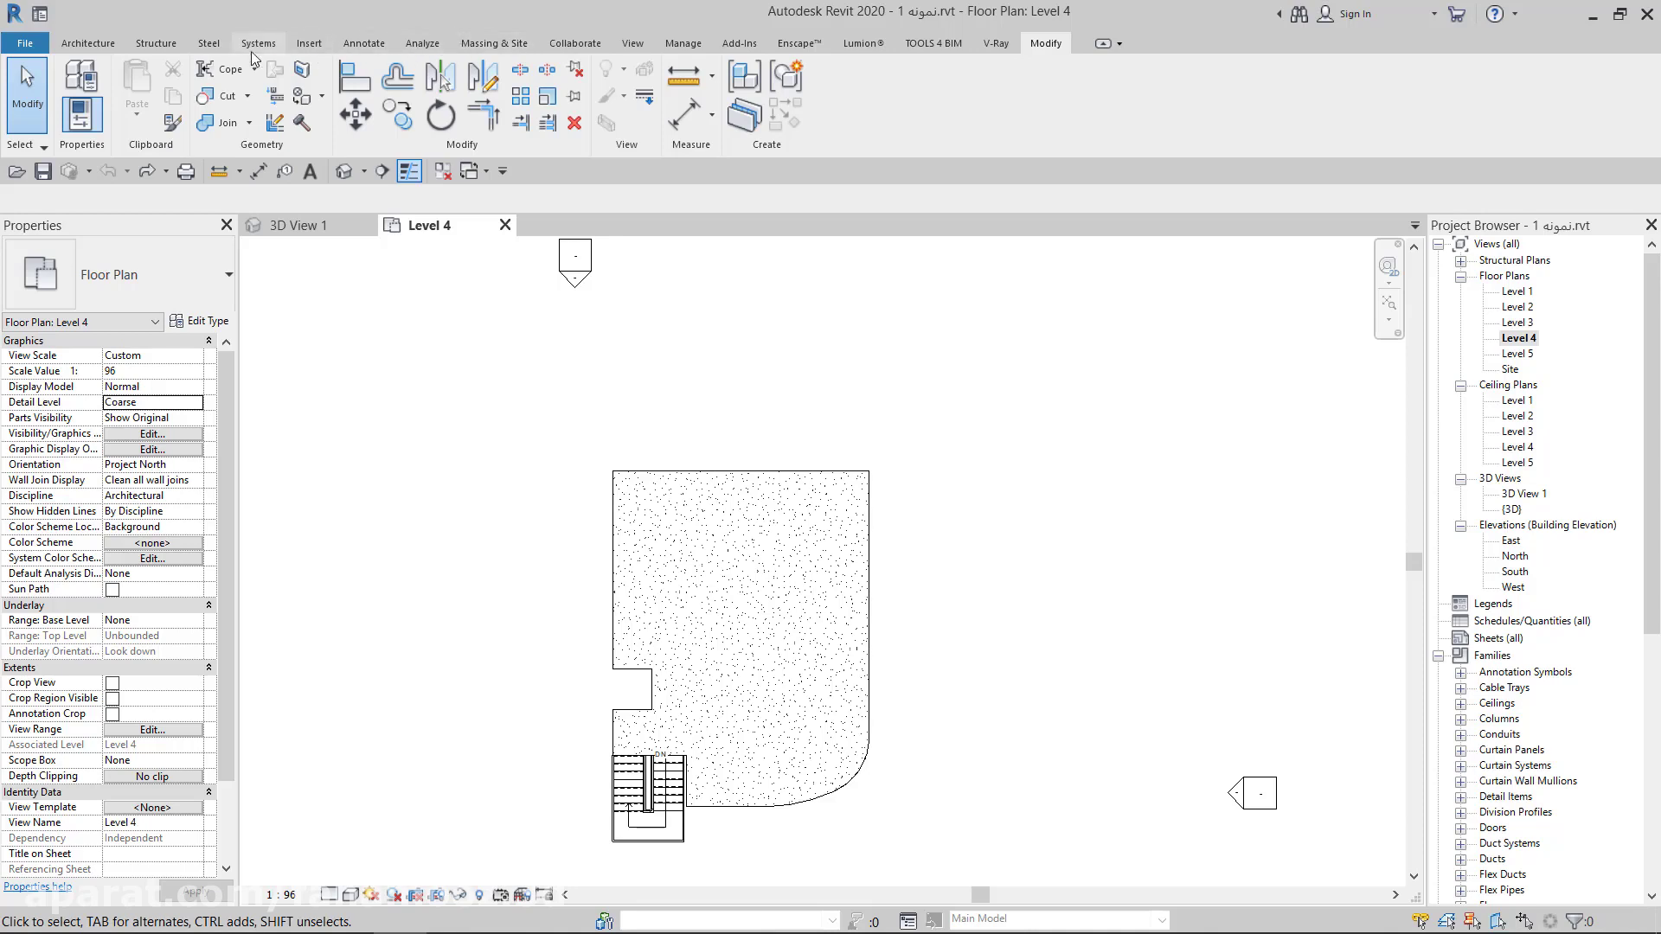
Link 2.dwg into the Level 4 plan in centimetres, placed origin to origin
{"action": "left_click", "coordinate": [310, 44]}
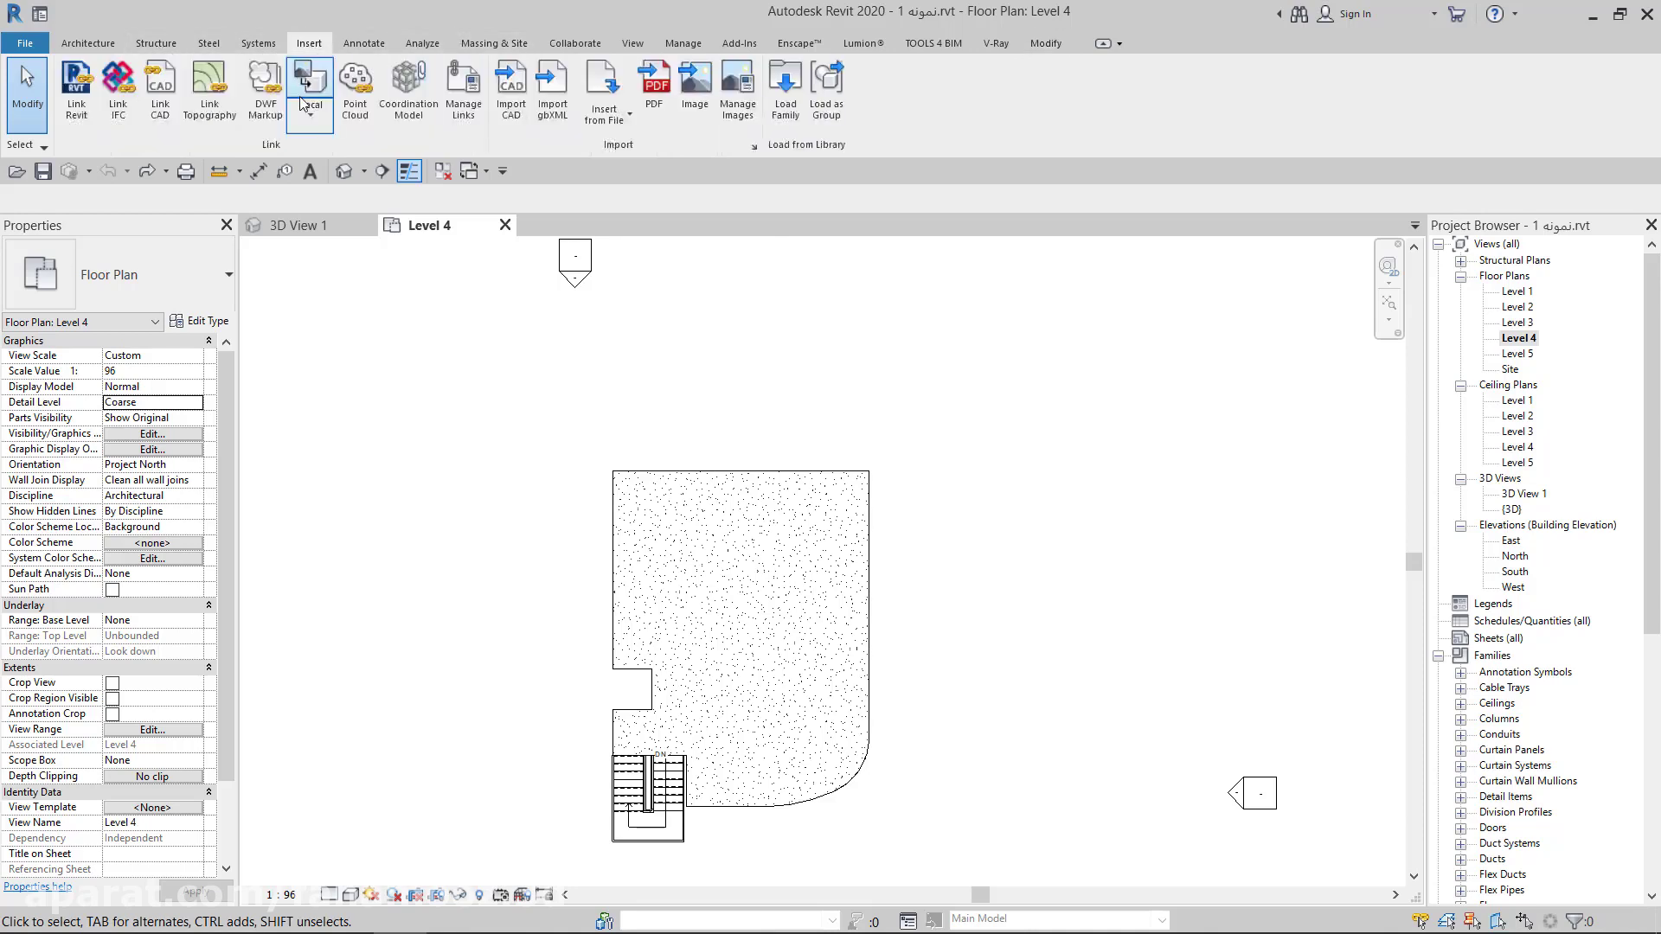
{"action": "left_click", "coordinate": [160, 91]}
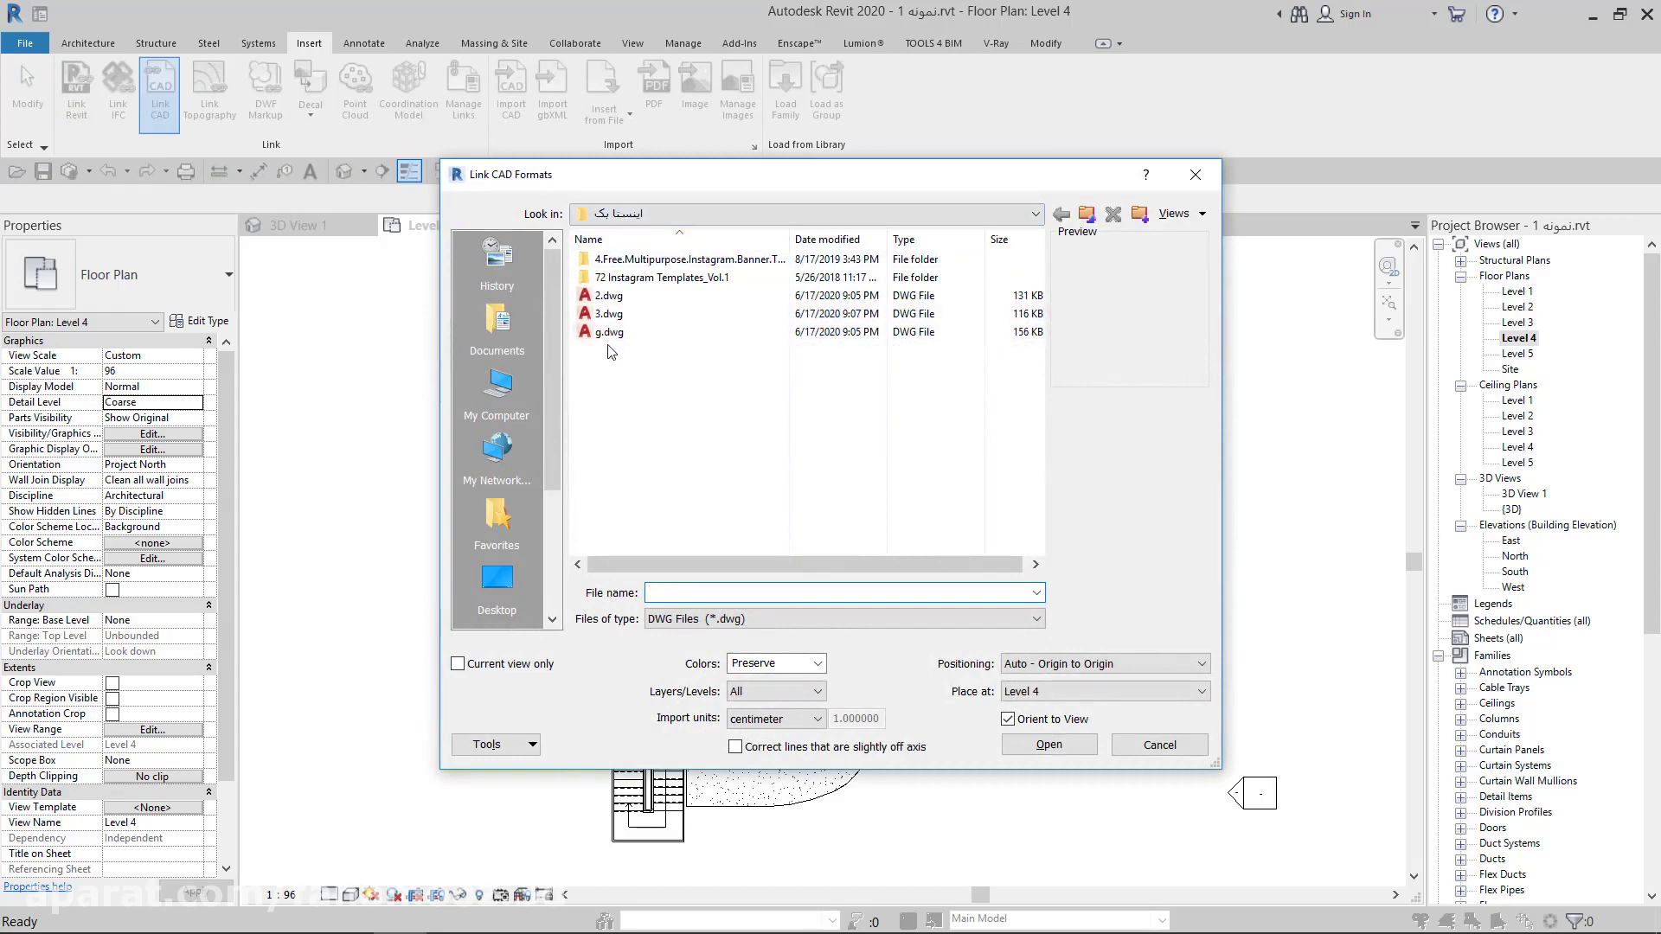
{"action": "left_click", "coordinate": [611, 296]}
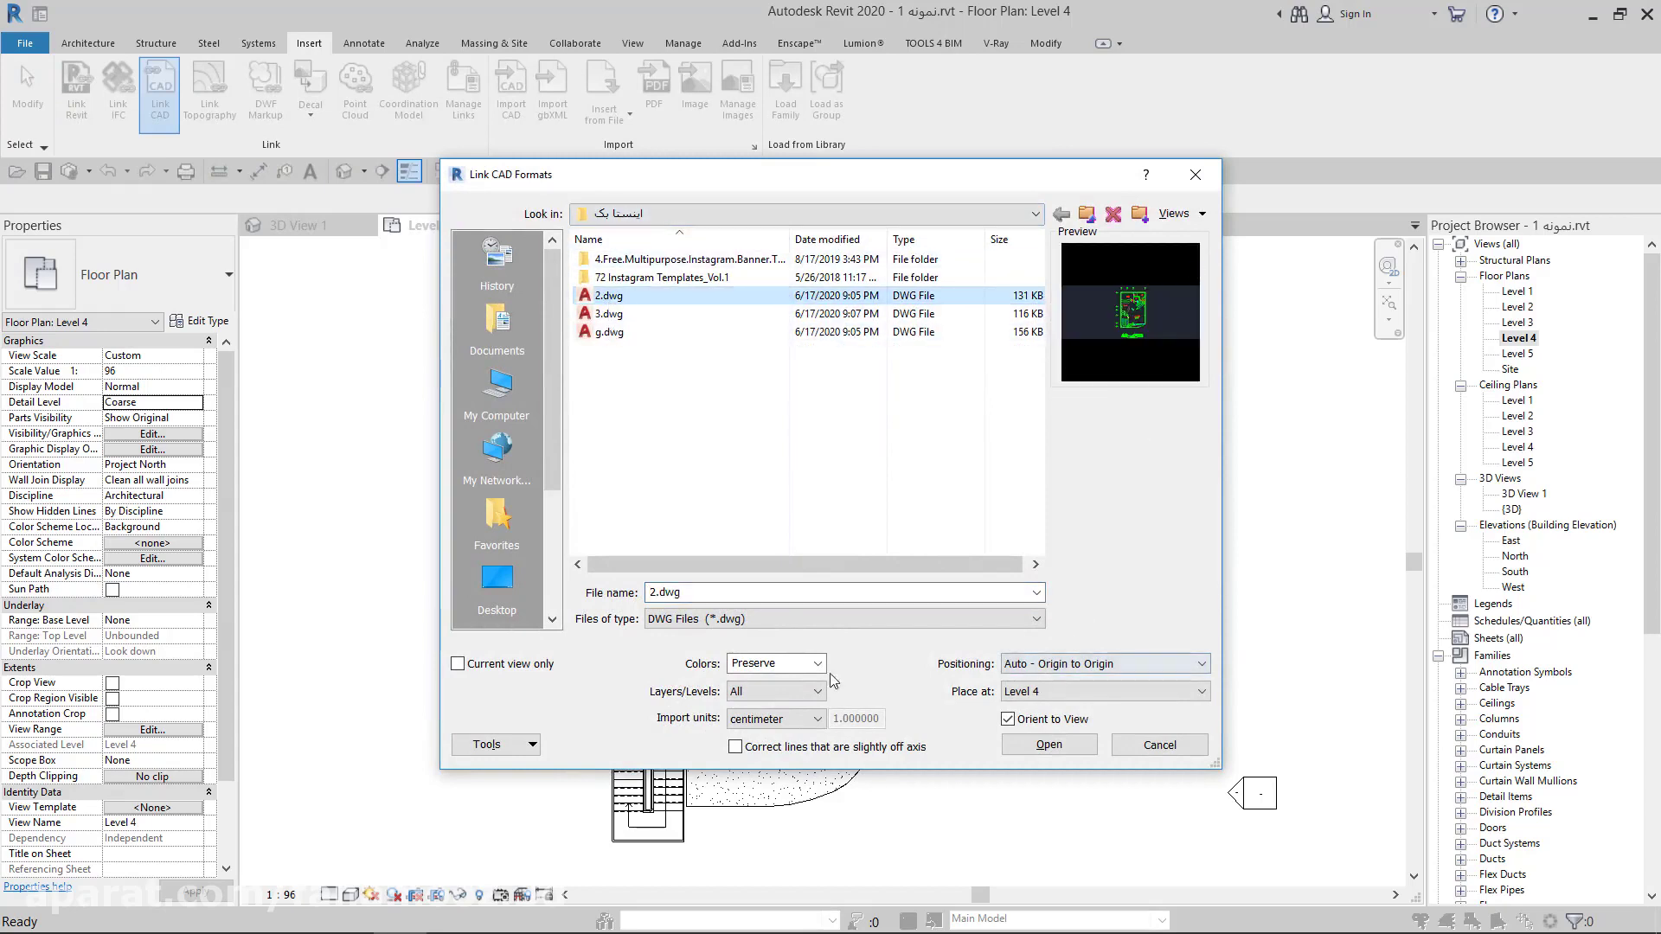
{"action": "left_click", "coordinate": [776, 734]}
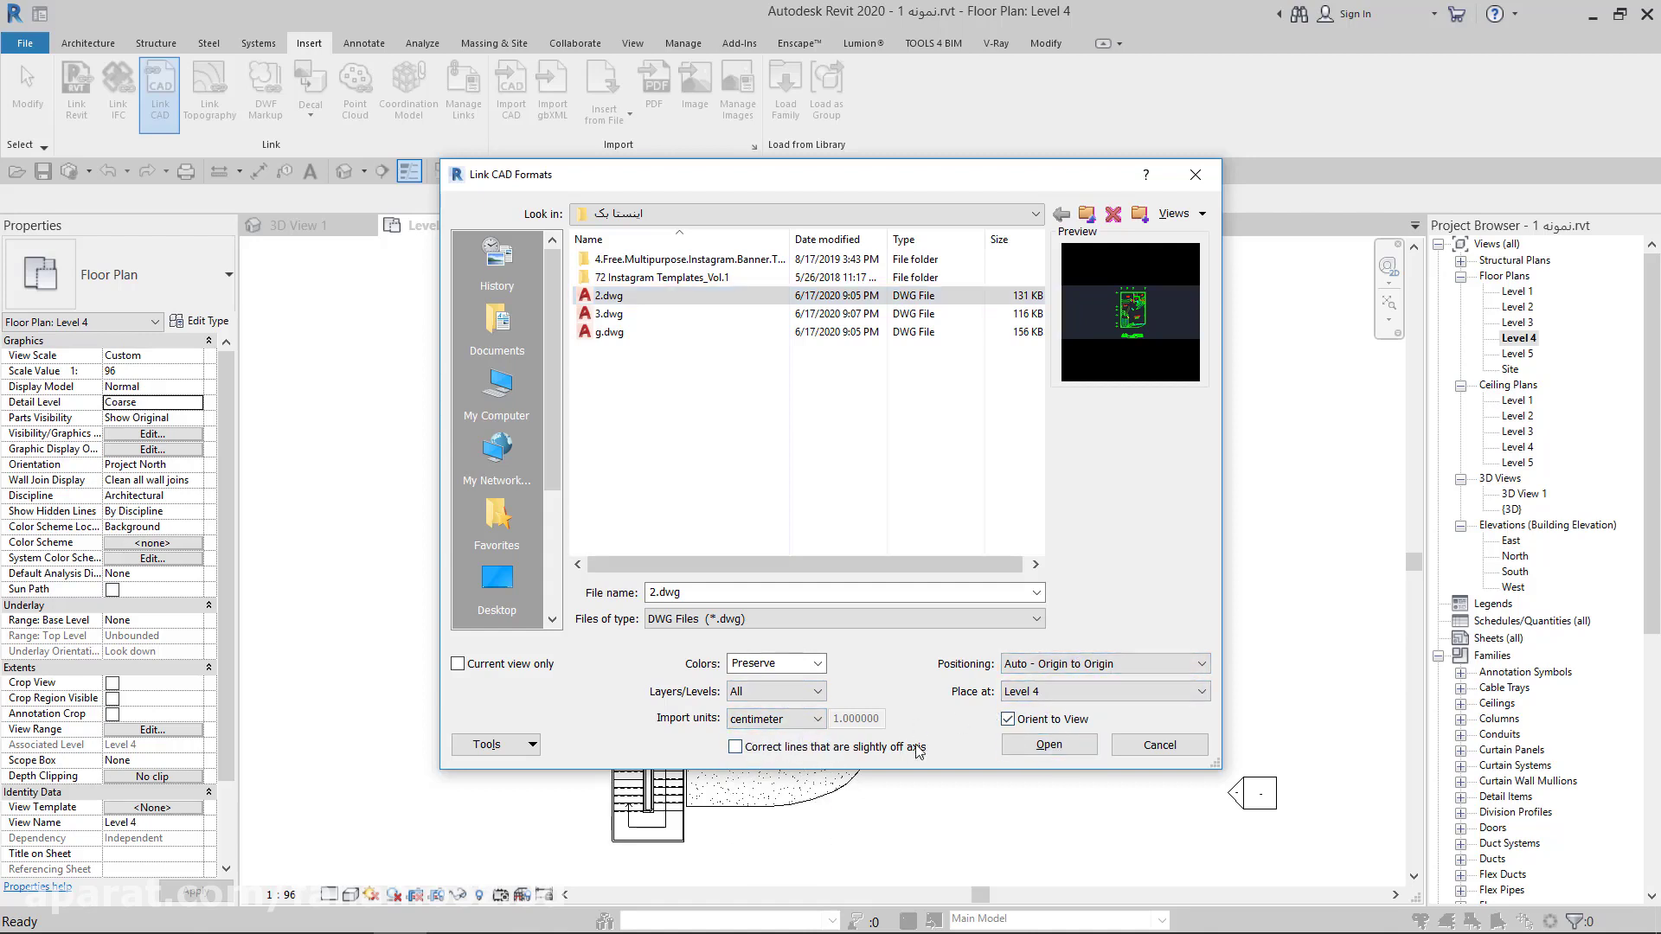
{"action": "left_click", "coordinate": [1081, 750]}
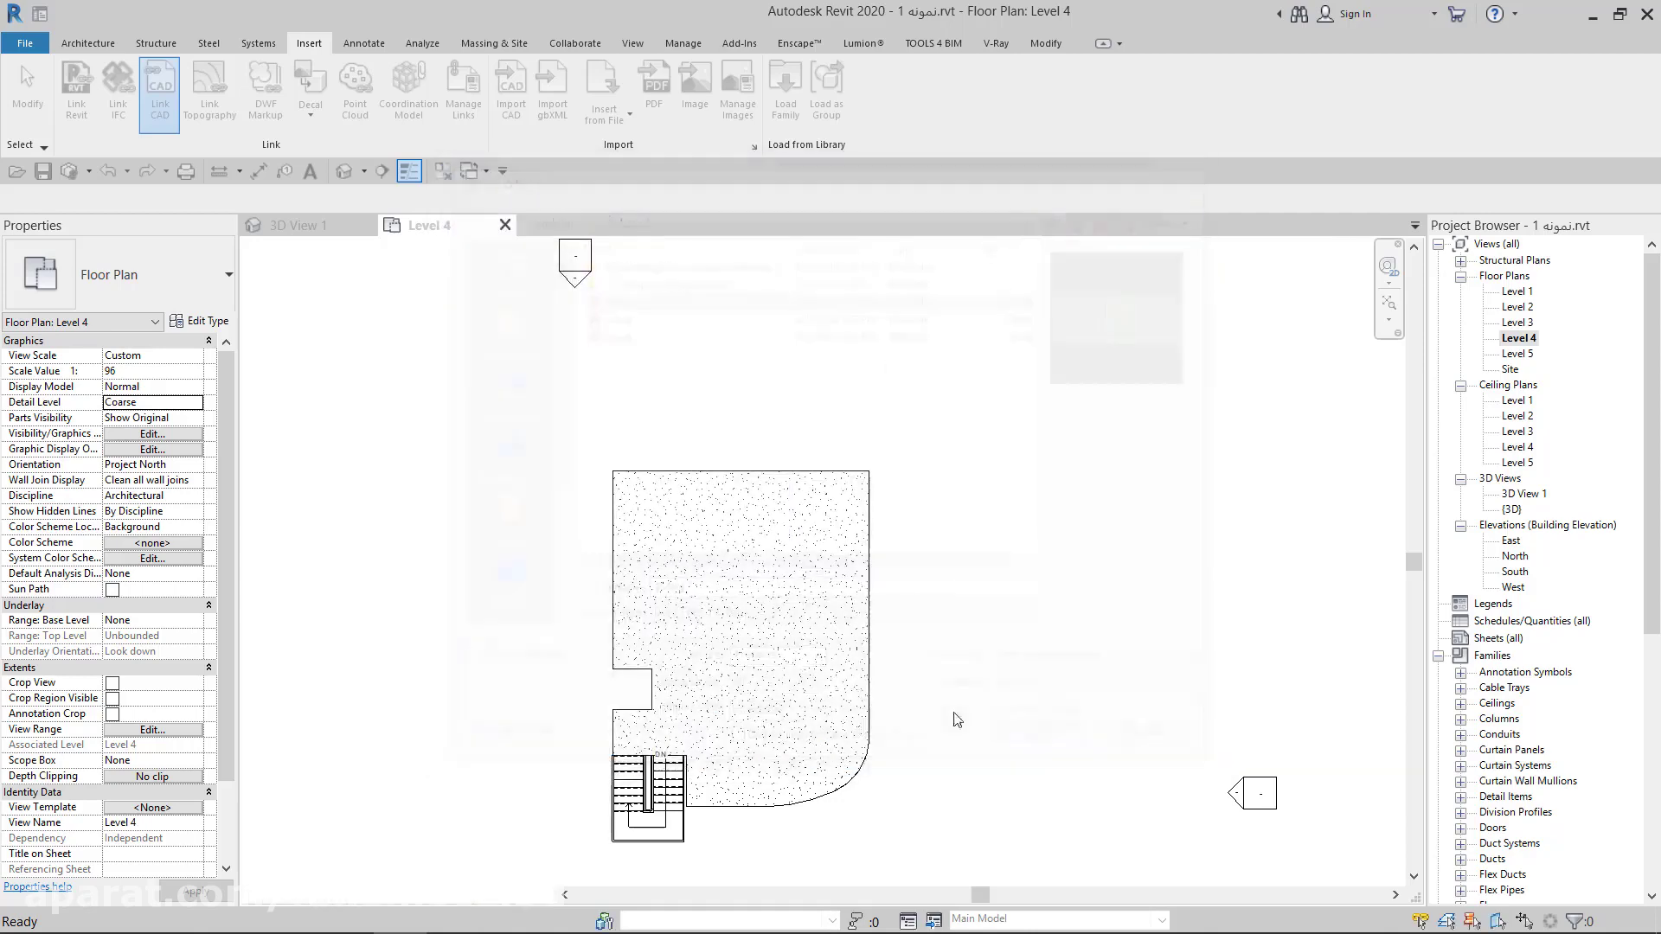
{"action": "scroll", "coordinate": [865, 578], "scroll_direction": "up", "scroll_amount": 3}
{"action": "scroll", "coordinate": [1159, 623], "scroll_direction": "up", "scroll_amount": 1}
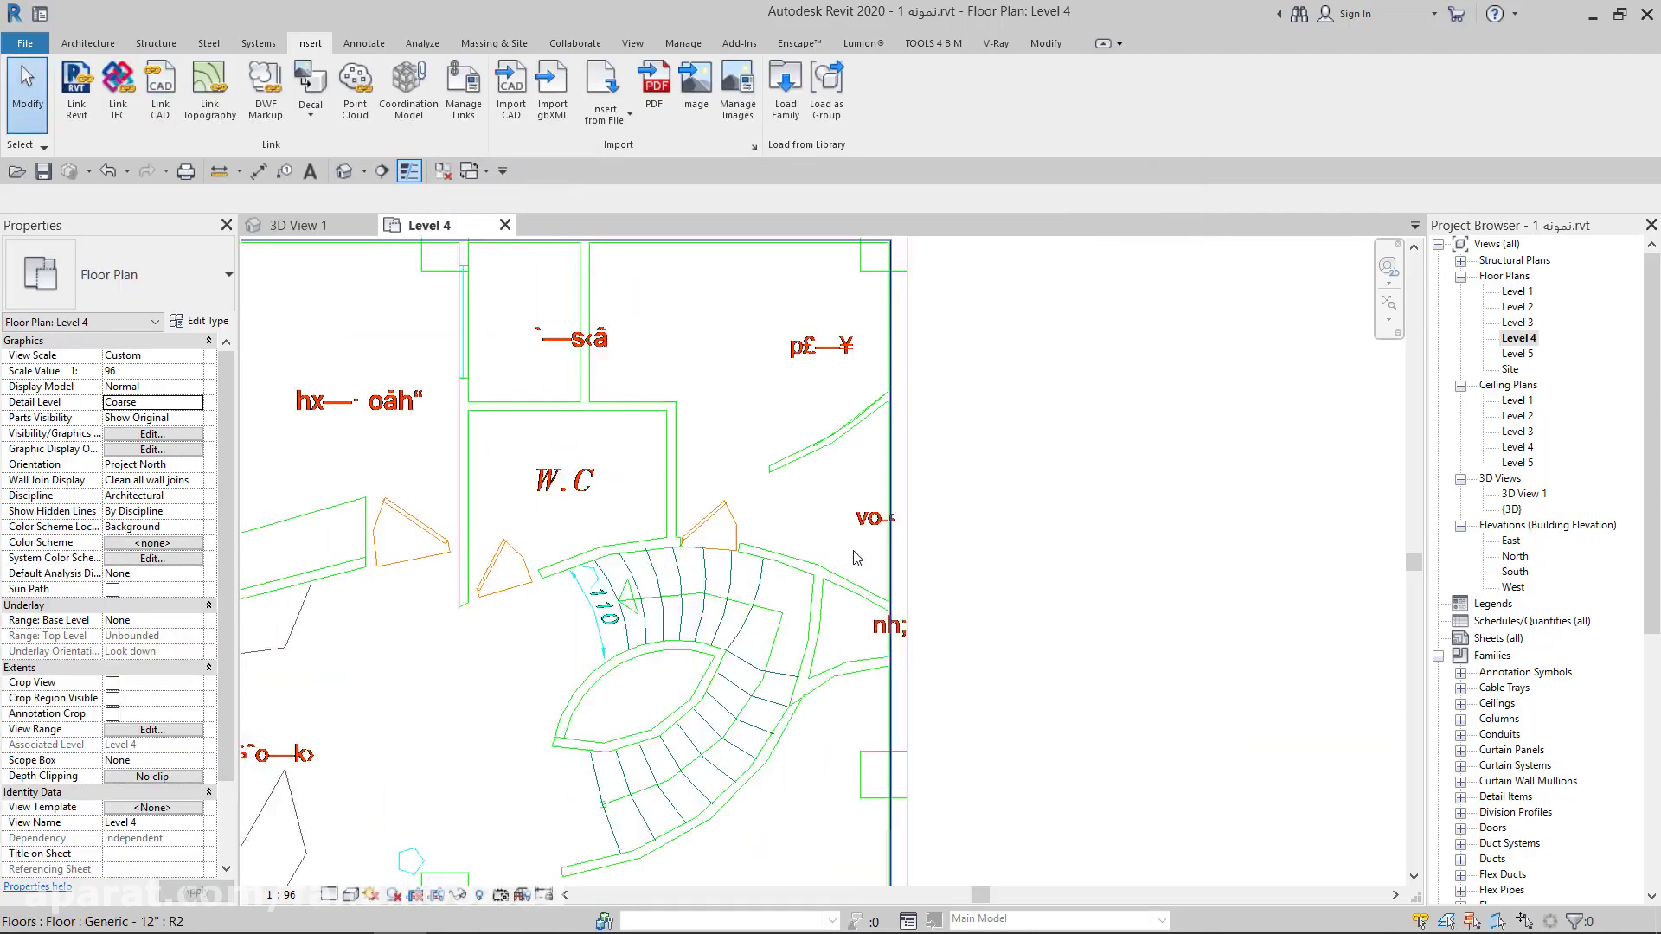
{"action": "scroll", "coordinate": [1162, 649], "scroll_direction": "up", "scroll_amount": 2}
{"action": "scroll", "coordinate": [593, 531], "scroll_direction": "down", "scroll_amount": 2}
{"action": "scroll", "coordinate": [705, 415], "scroll_direction": "down", "scroll_amount": 2}
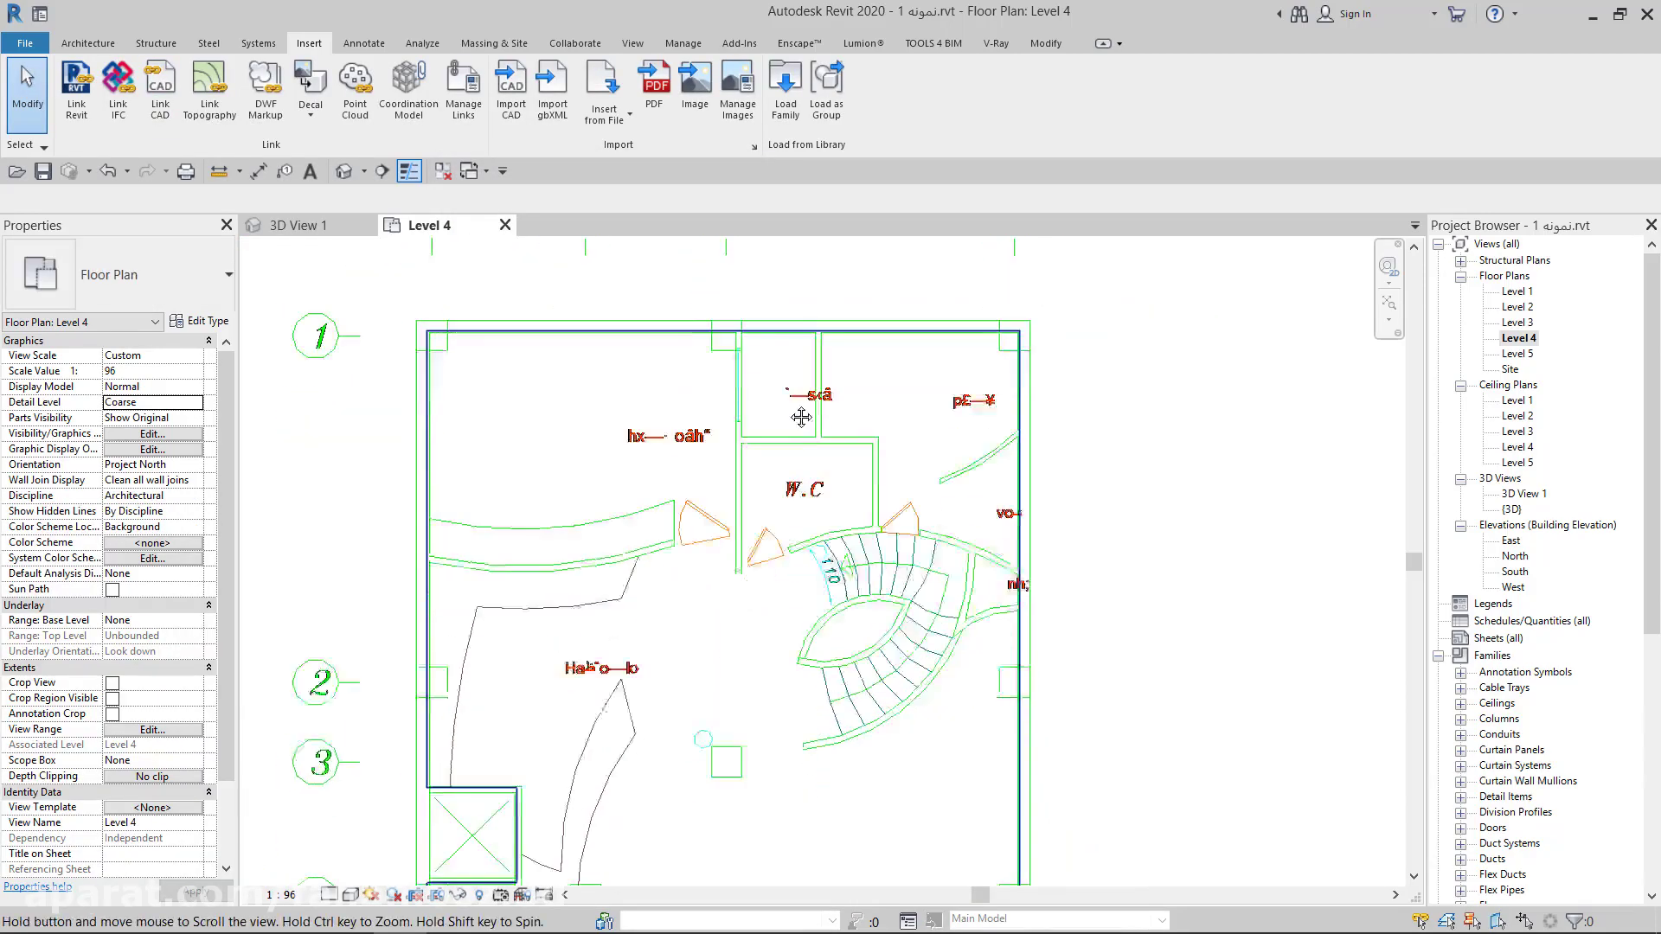
{"action": "scroll", "coordinate": [753, 354], "scroll_direction": "down", "scroll_amount": 1}
{"action": "left_click", "coordinate": [753, 355]}
{"action": "scroll", "coordinate": [755, 535], "scroll_direction": "up", "scroll_amount": 1}
{"action": "right_click", "coordinate": [749, 266]}
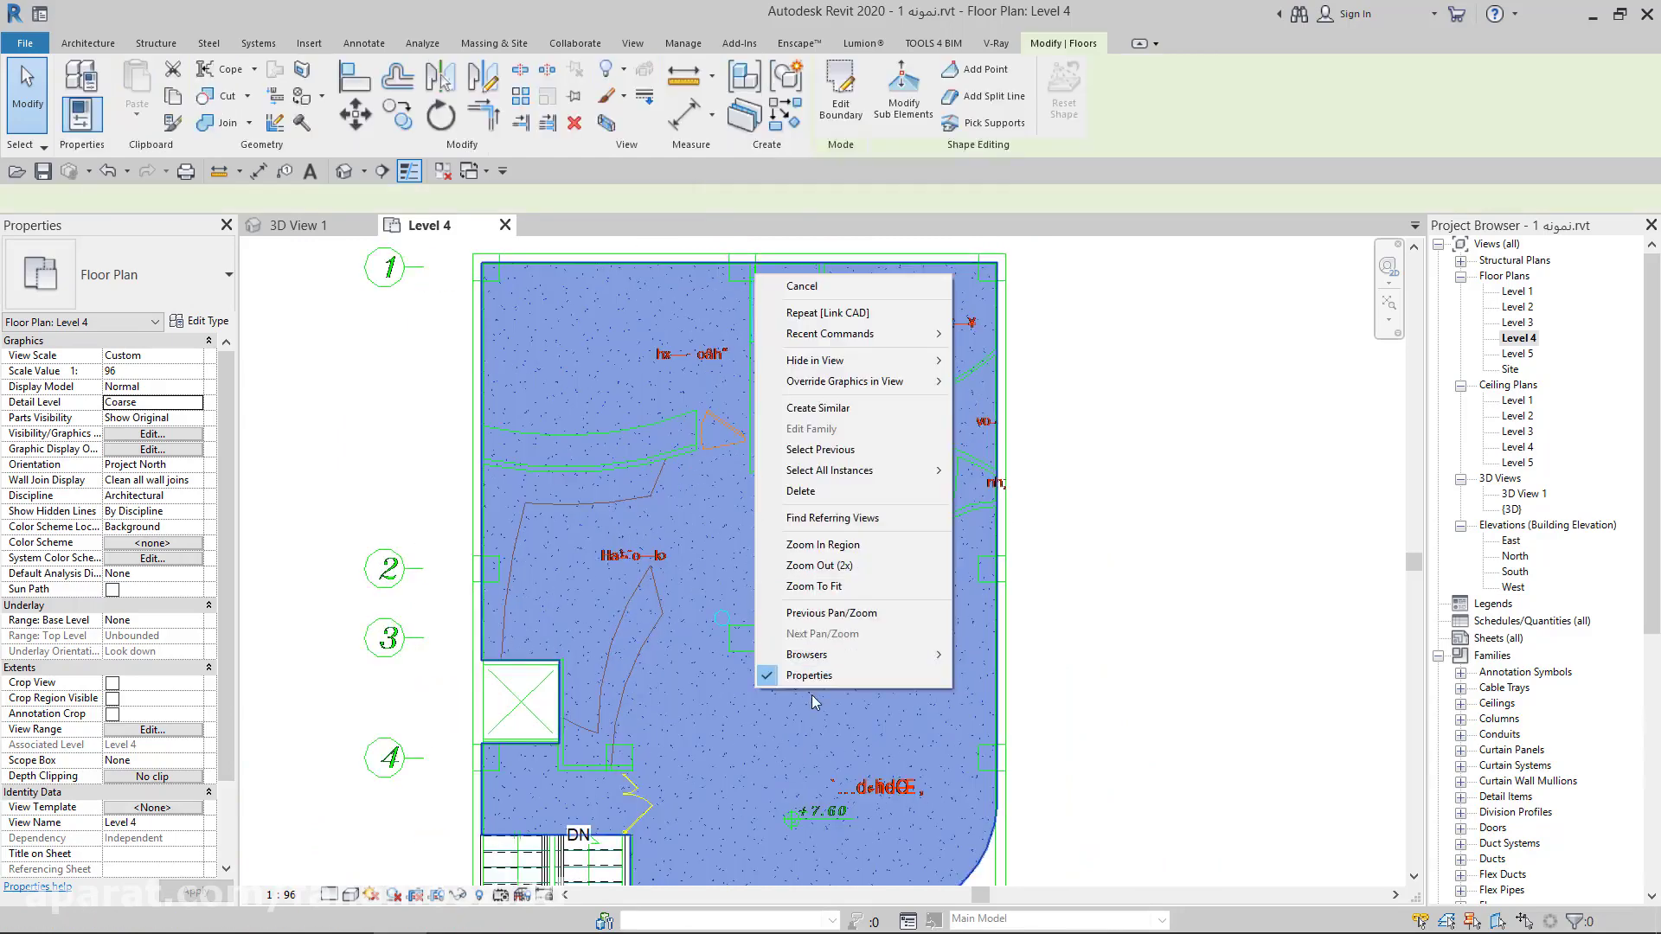
{"action": "key", "text": "Escape"}
{"action": "left_click", "coordinate": [1085, 636]}
{"action": "scroll", "coordinate": [1076, 640], "scroll_direction": "down", "scroll_amount": 1}
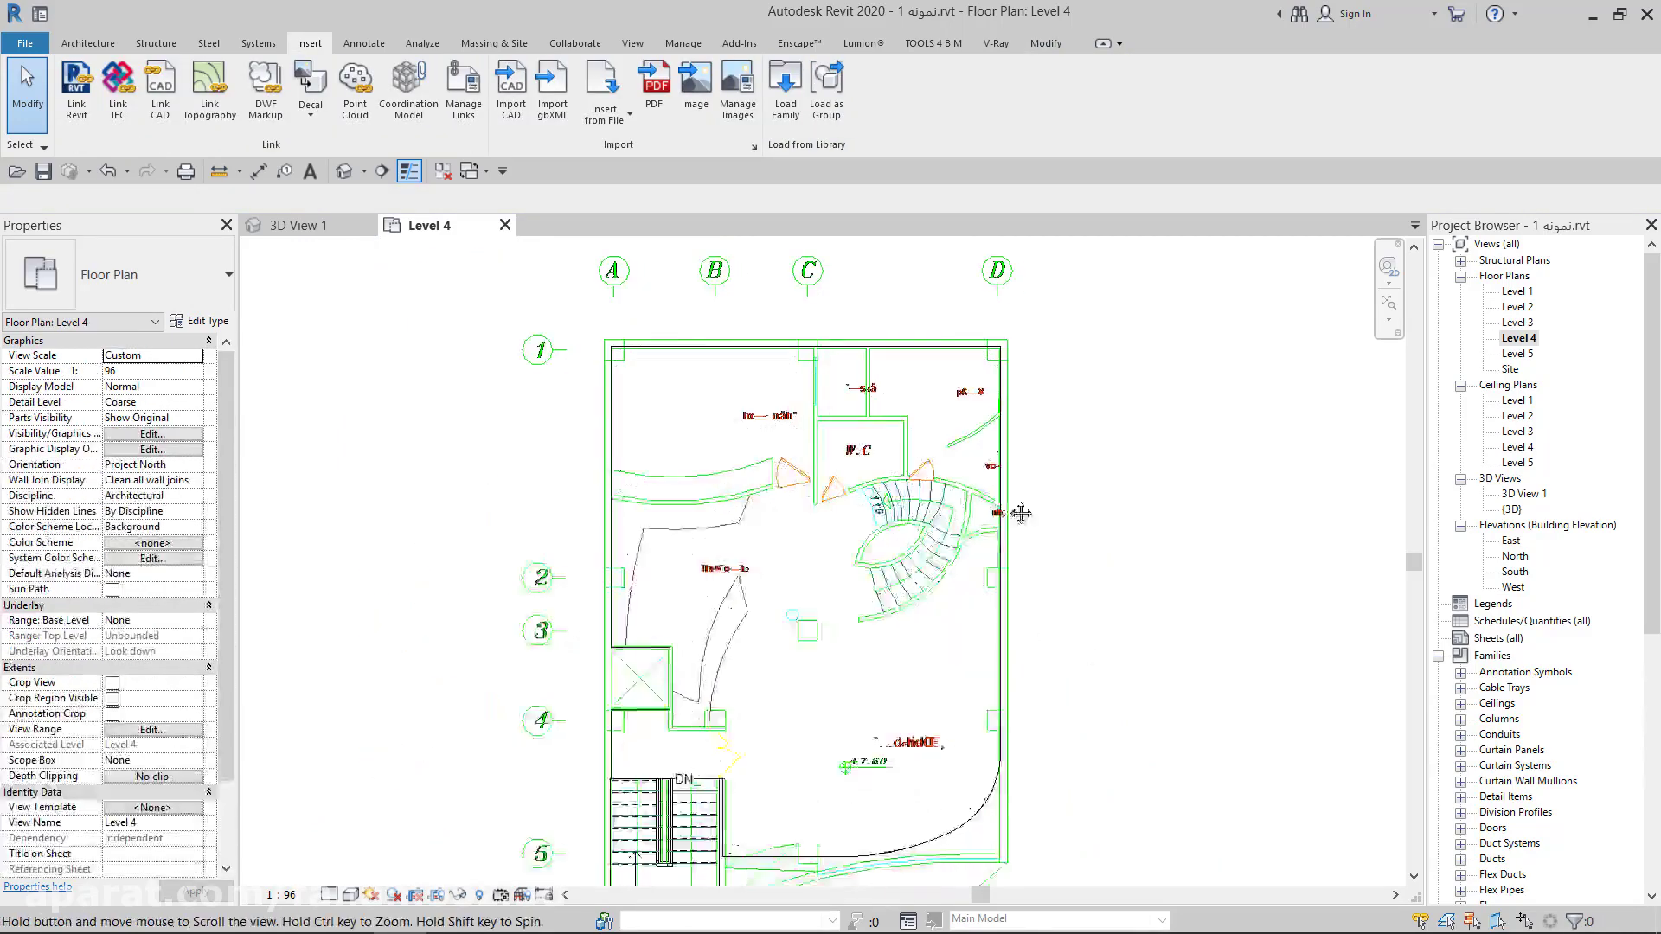
{"action": "middle_click_drag", "start_coordinate": [1076, 623], "coordinate": [868, 571]}
{"action": "scroll", "coordinate": [900, 604], "scroll_direction": "up", "scroll_amount": 1}
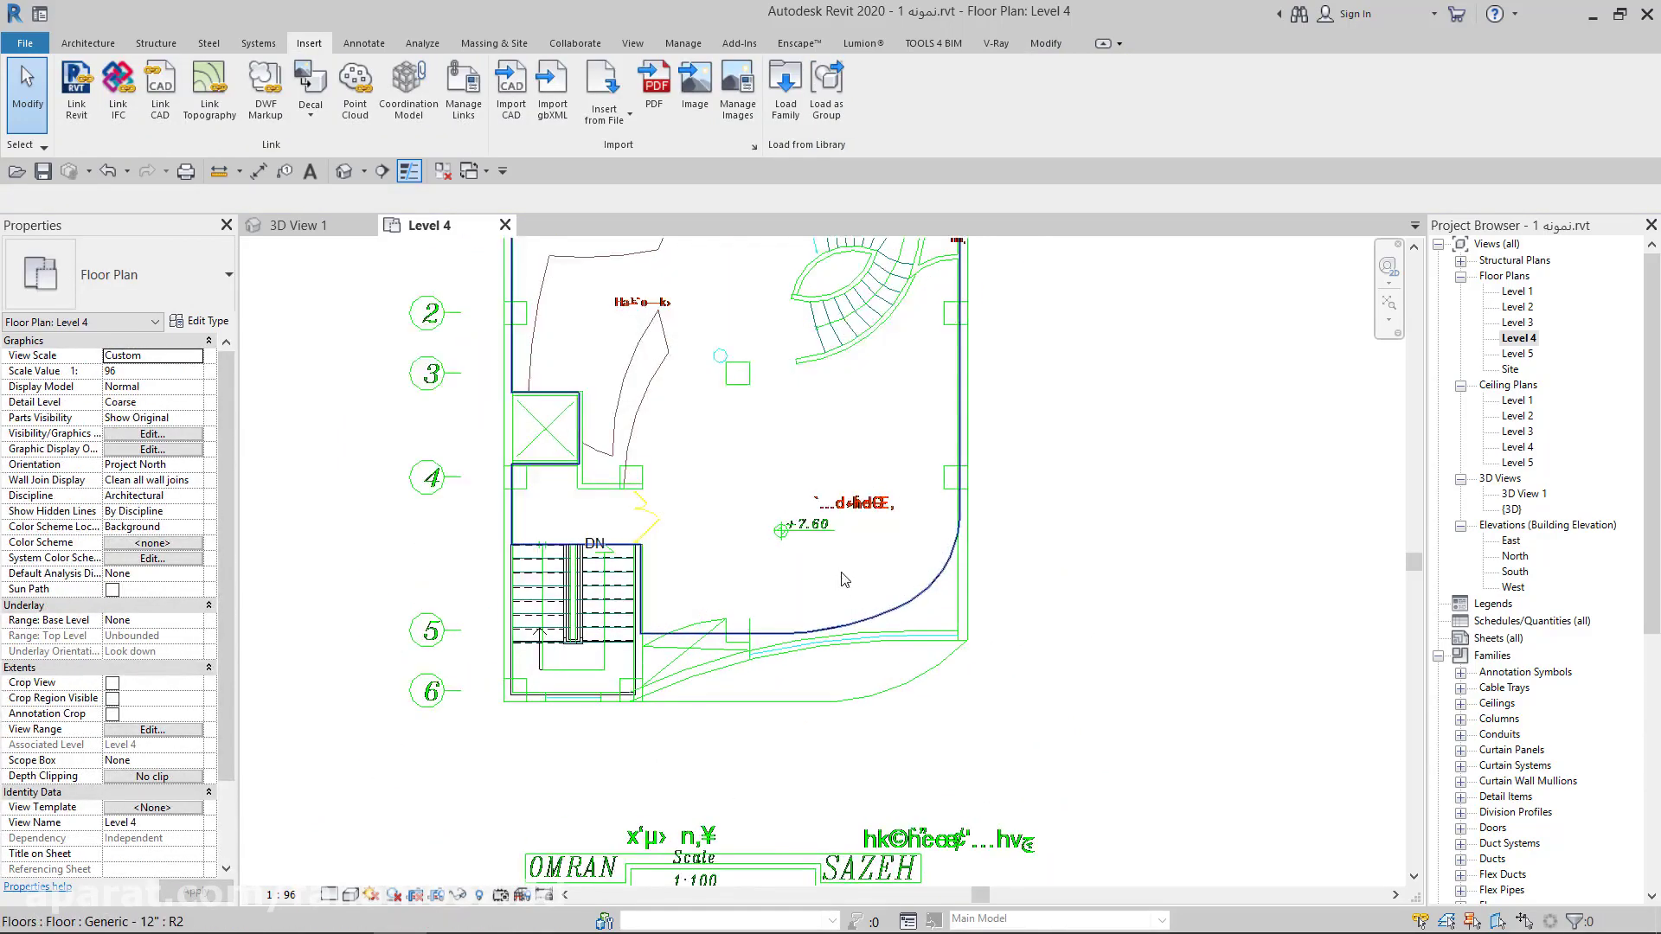
{"action": "scroll", "coordinate": [908, 592], "scroll_direction": "up", "scroll_amount": 1}
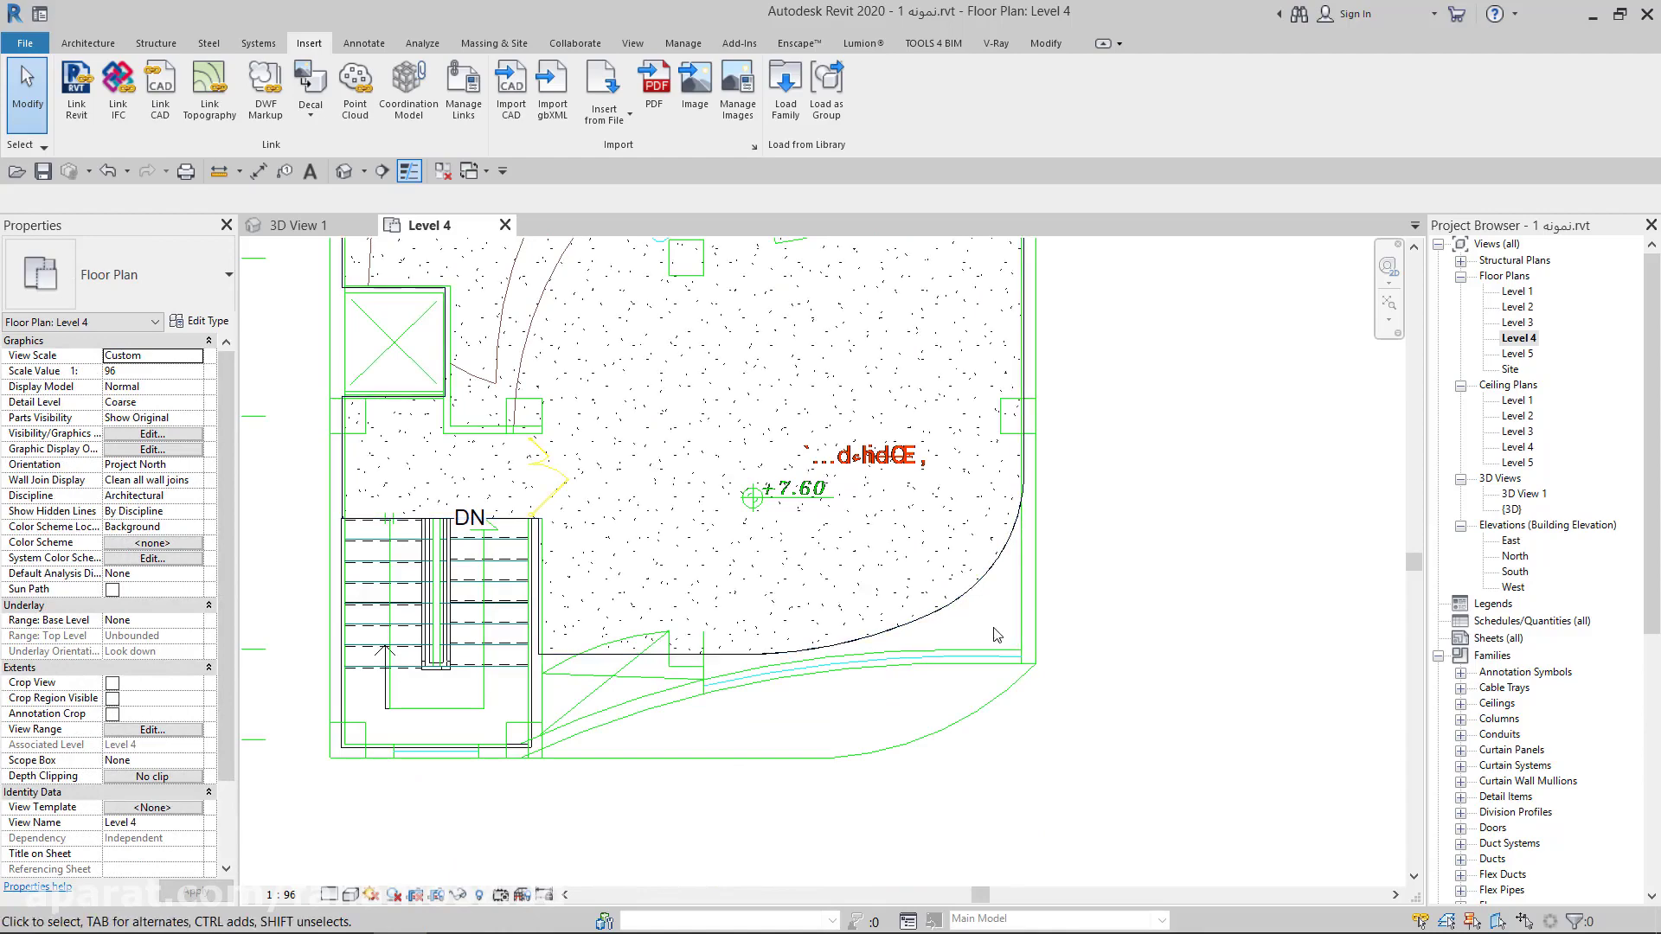
{"action": "scroll", "coordinate": [960, 612], "scroll_direction": "down", "scroll_amount": 2}
{"action": "middle_click_drag", "start_coordinate": [973, 610], "coordinate": [756, 610]}
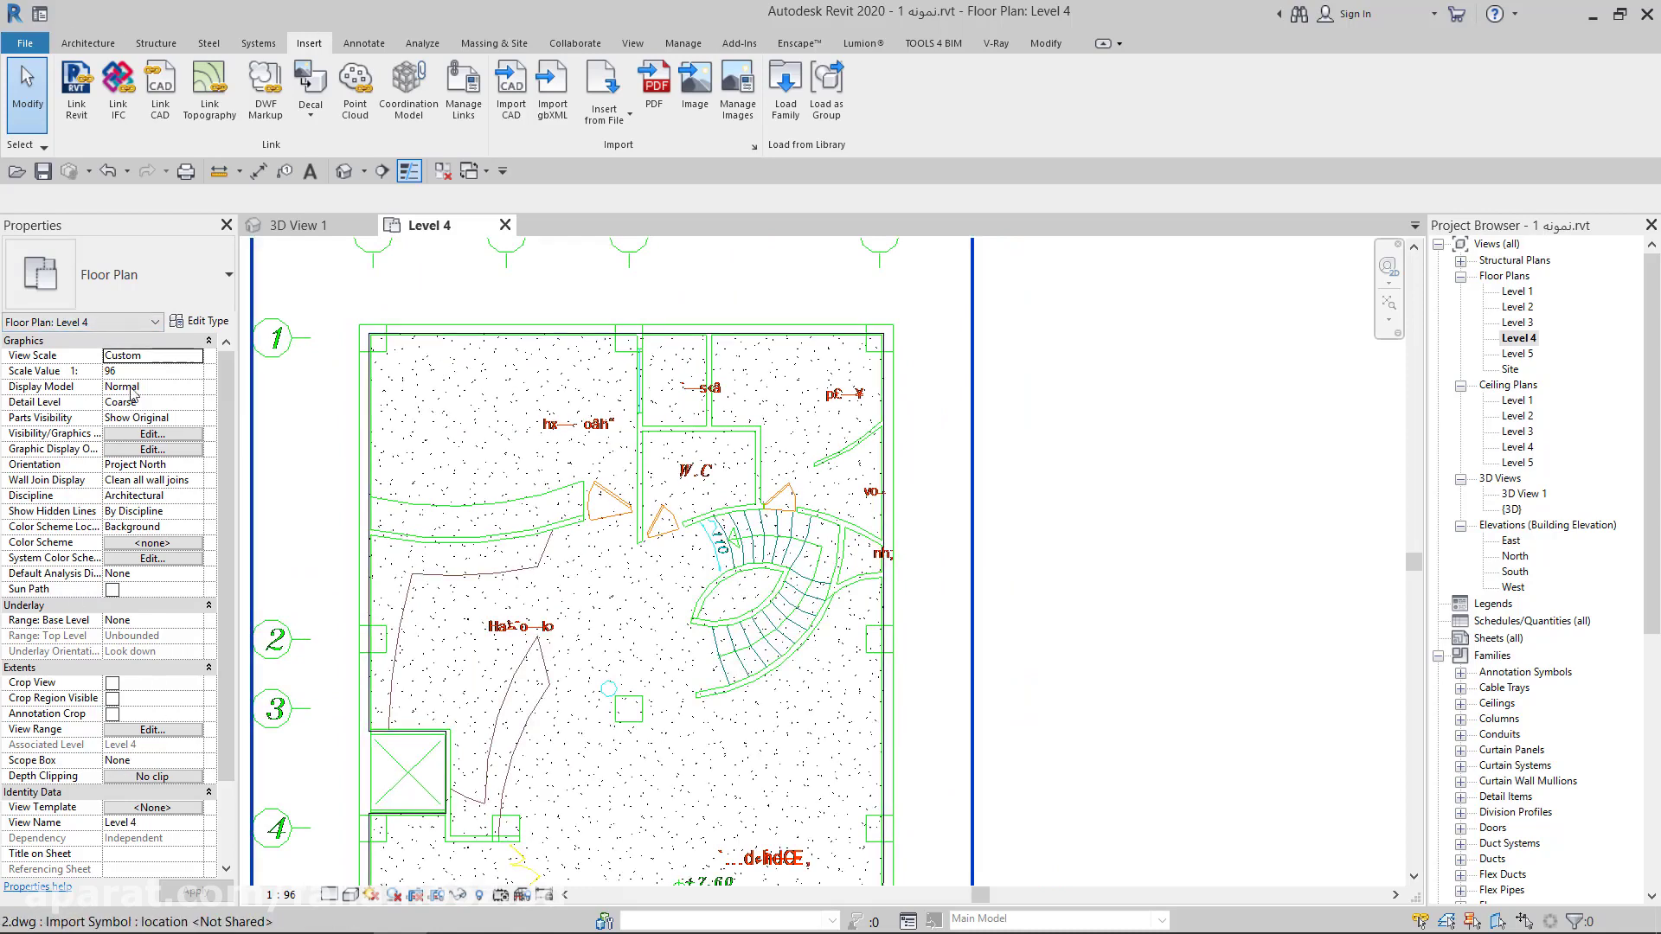
Start architectural walls with the 20 cm exterior Basic Wall type, located on Finish Face: Exterior
{"action": "left_click", "coordinate": [82, 44]}
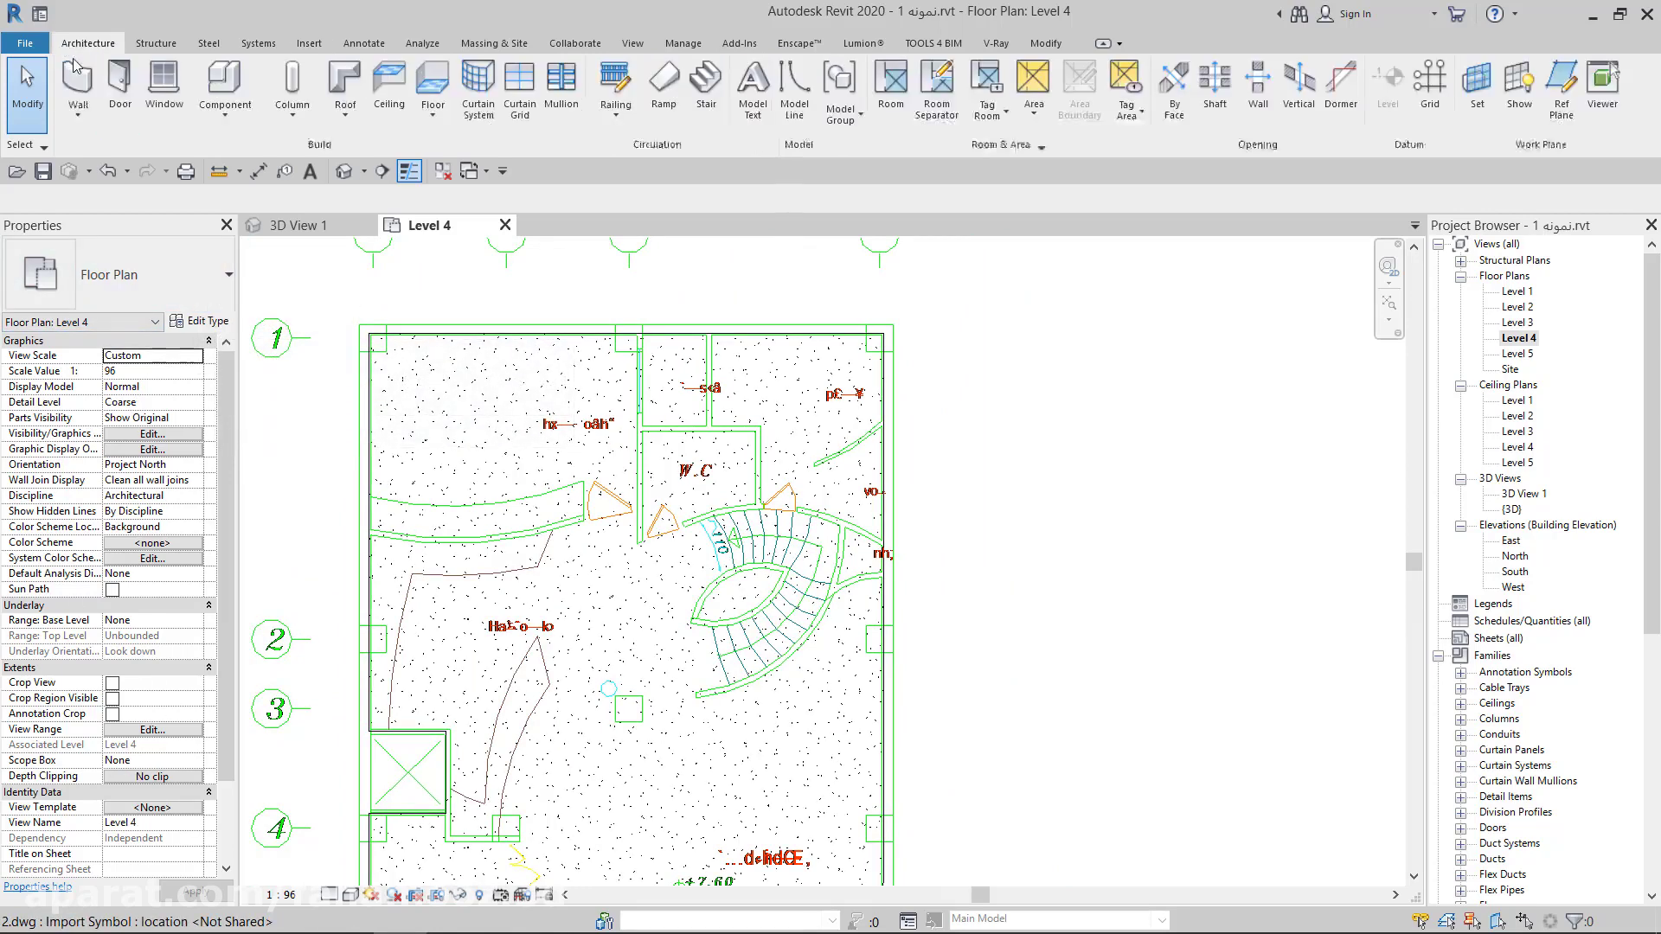
{"action": "left_click", "coordinate": [84, 119]}
{"action": "left_click", "coordinate": [97, 158]}
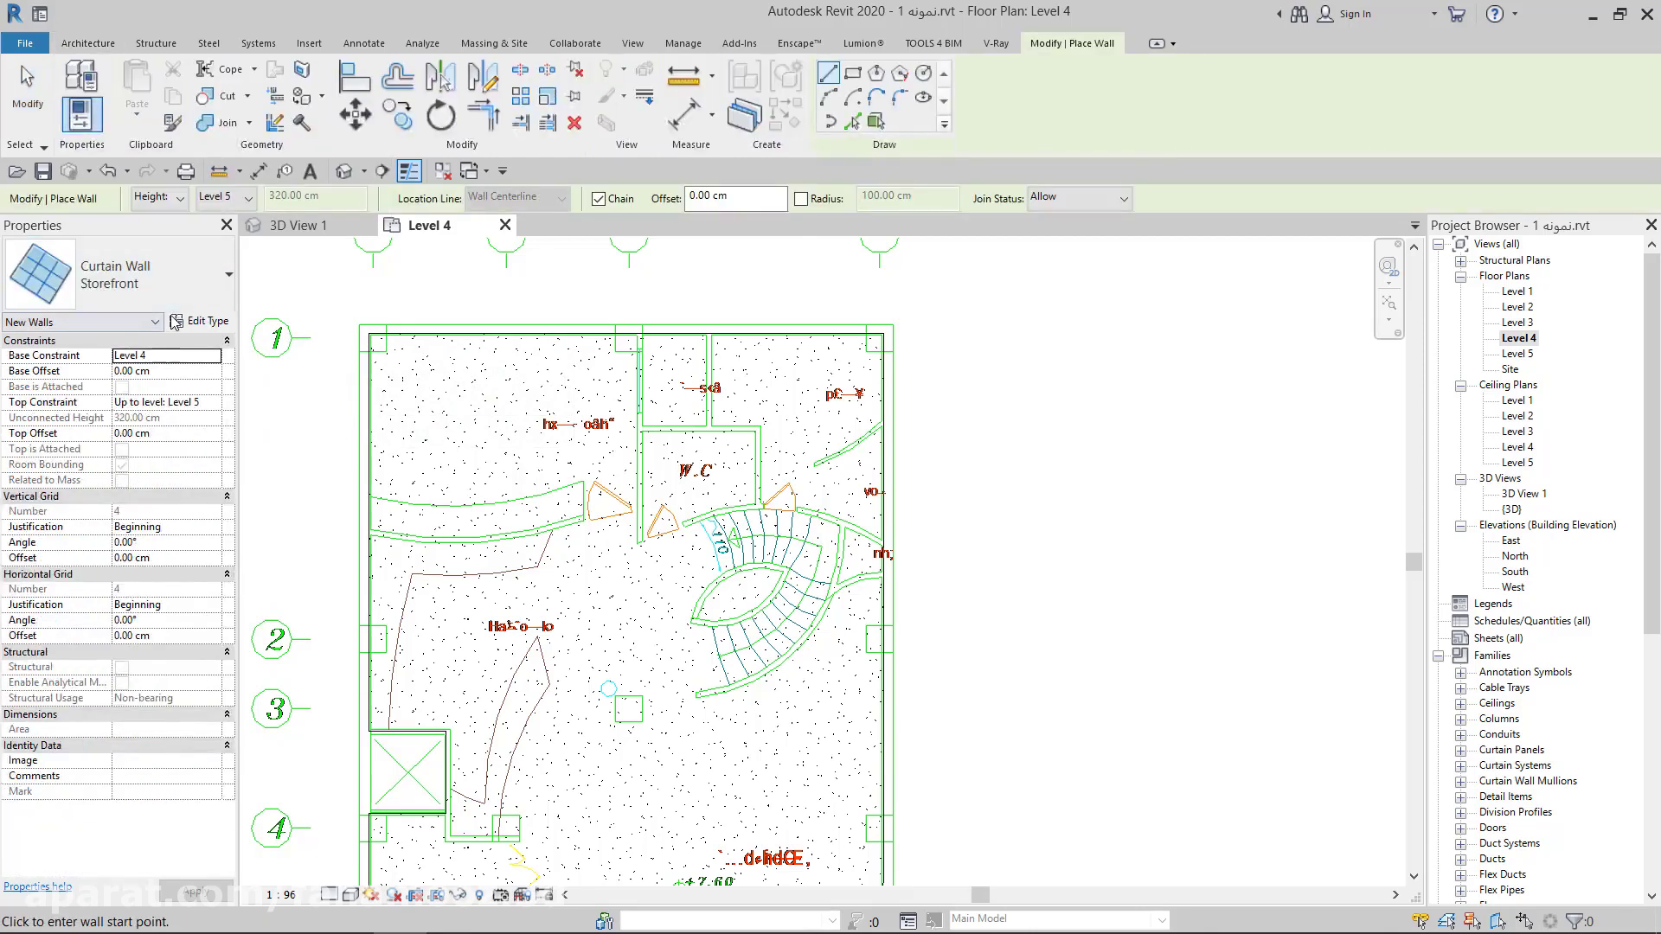
{"action": "left_click", "coordinate": [199, 295]}
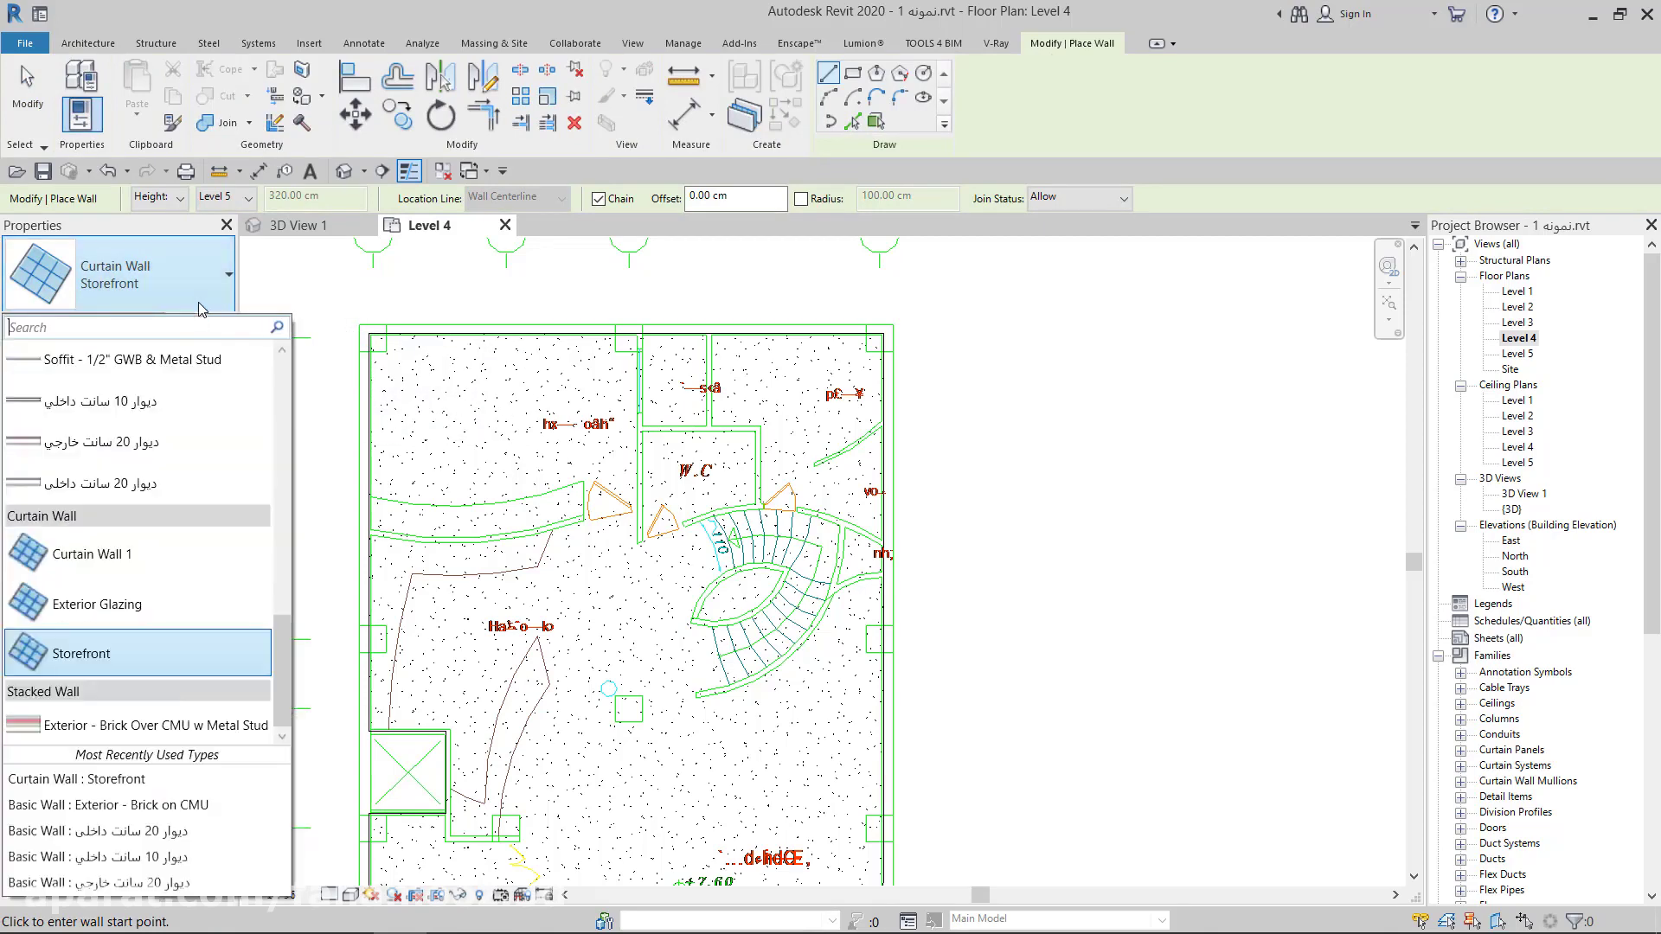
{"action": "left_click", "coordinate": [183, 456]}
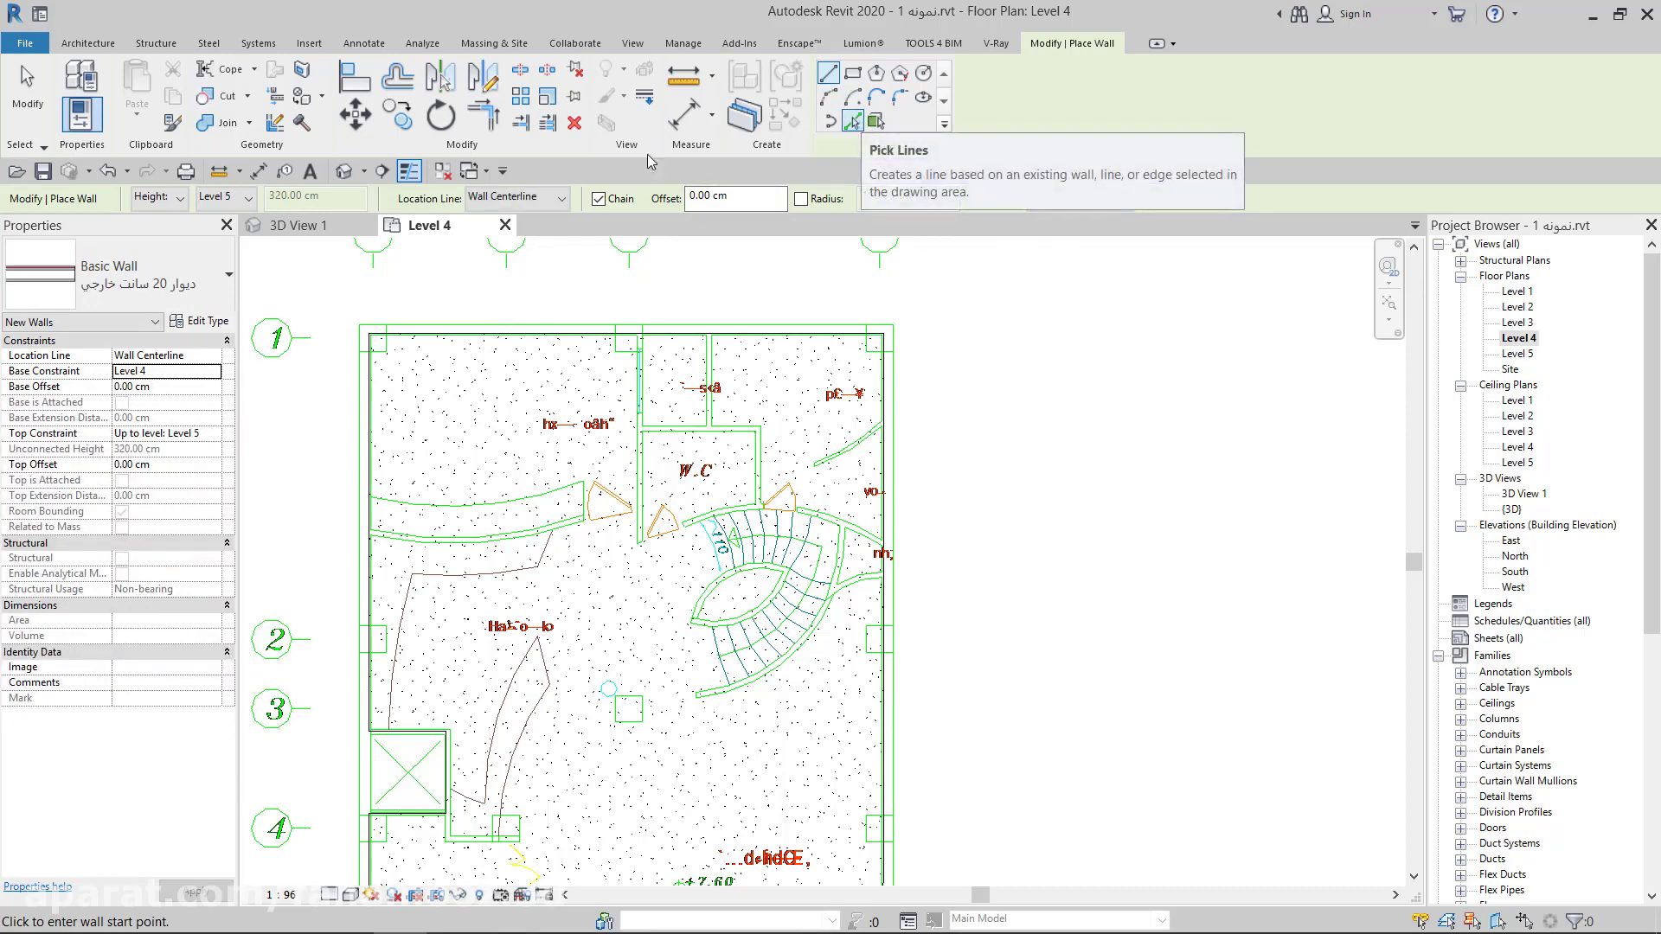
{"action": "left_click", "coordinate": [532, 199]}
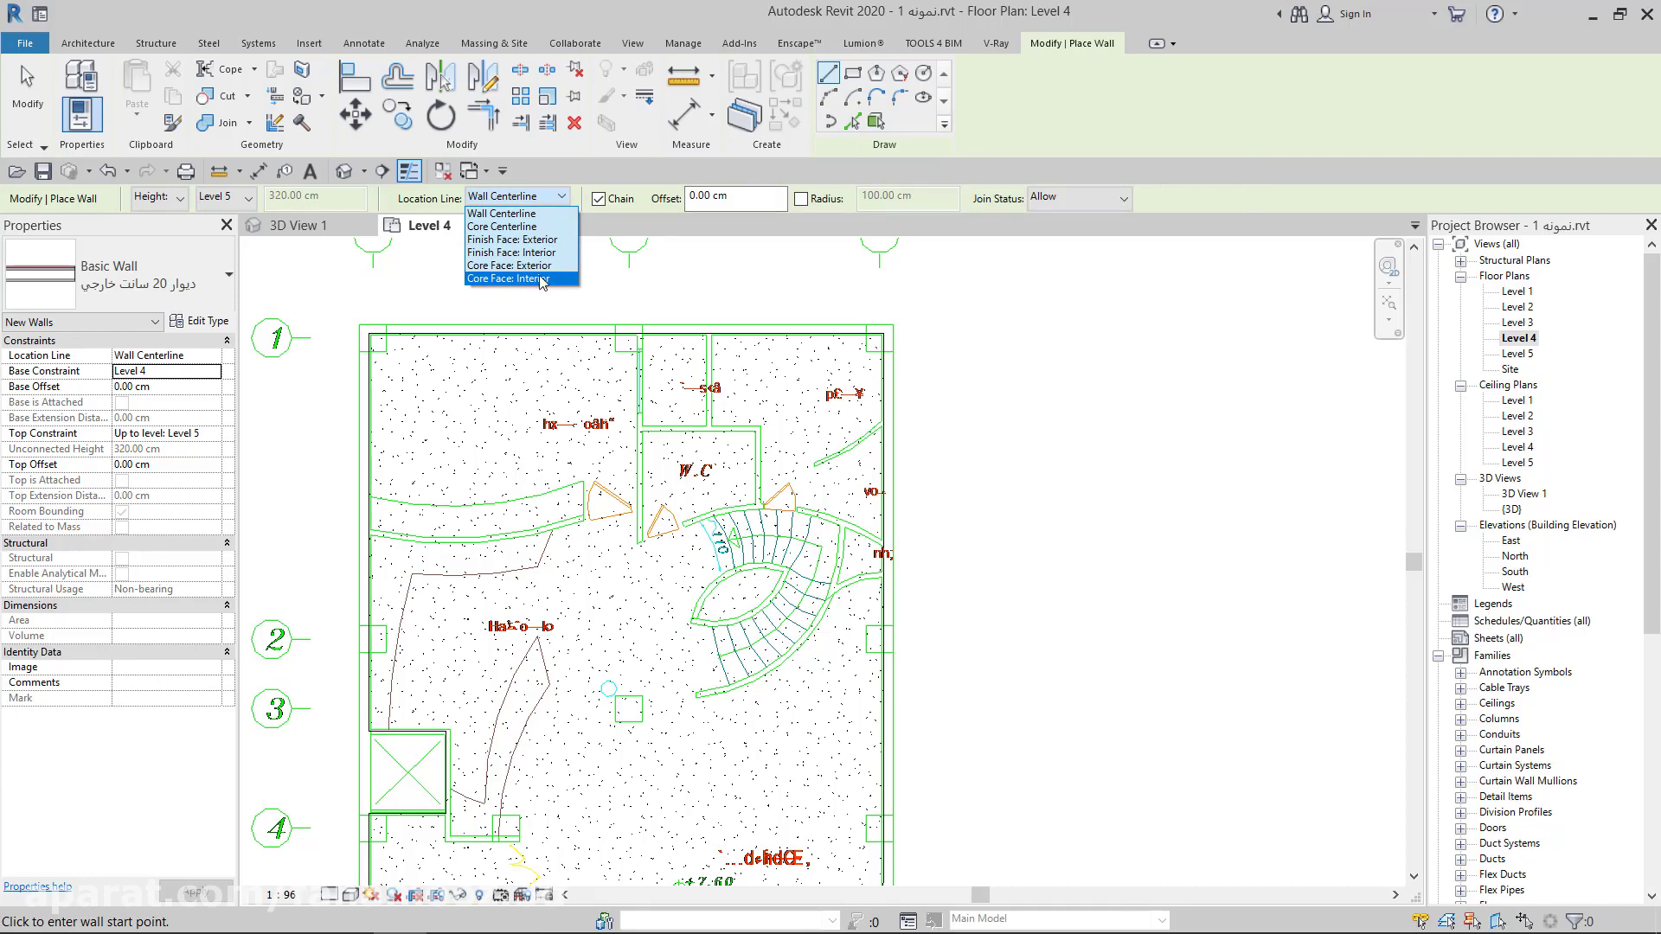
{"action": "left_click", "coordinate": [546, 244]}
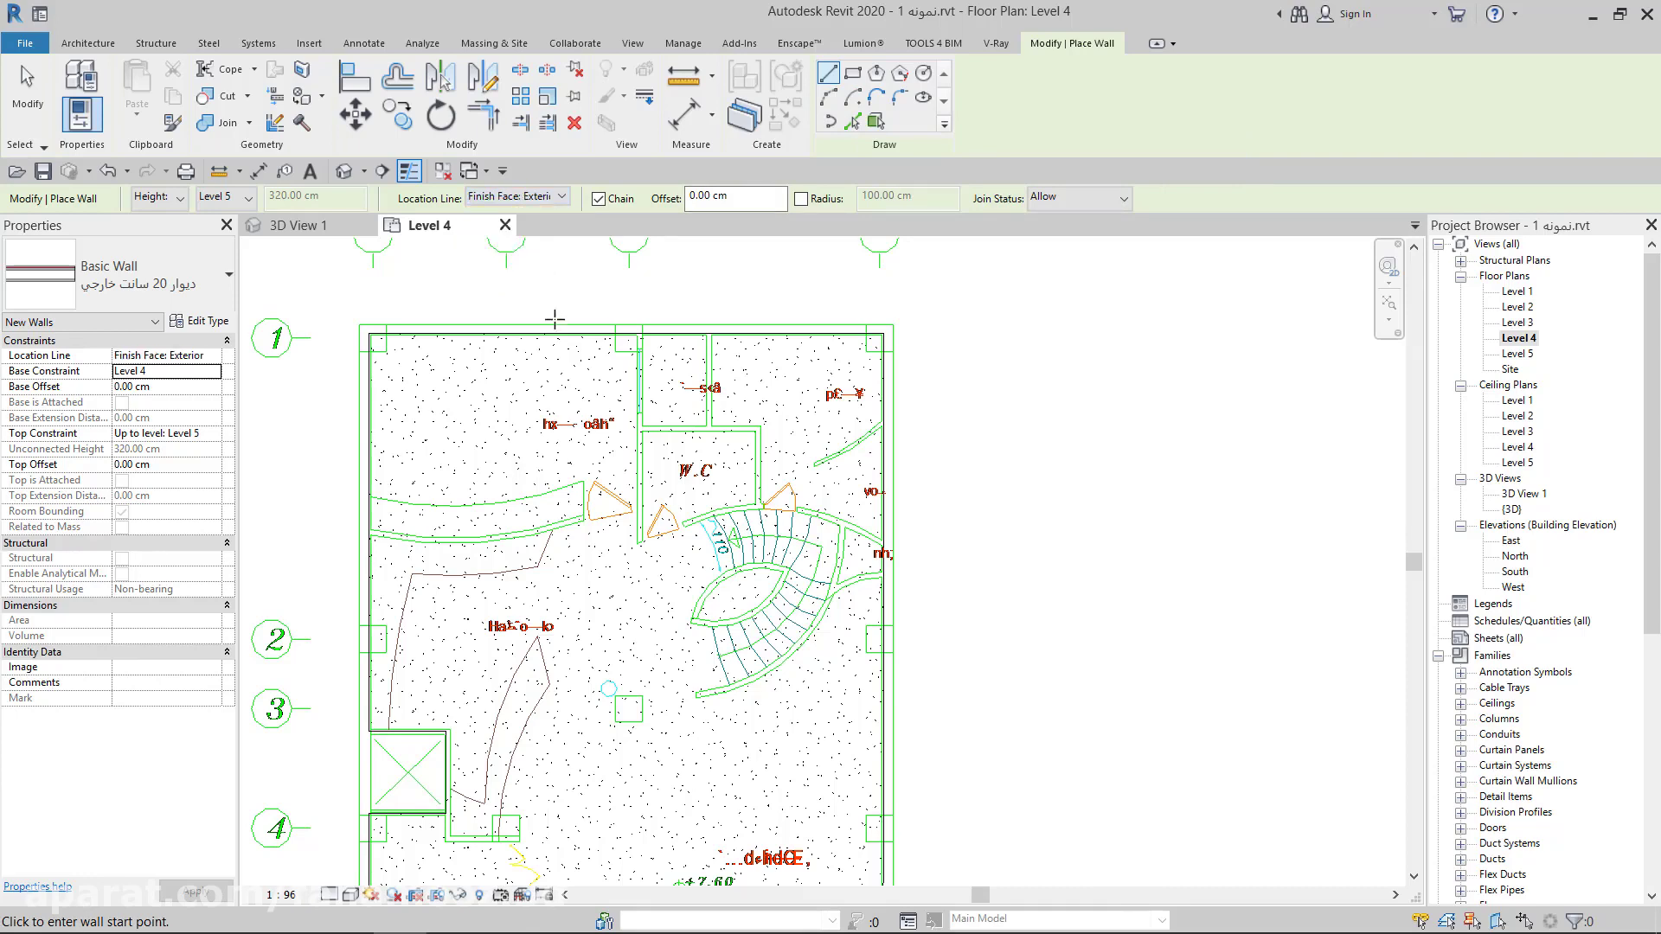
Use Pick Lines to trace exterior walls along the DWG's curved edge, bottom line and left side
{"action": "left_click", "coordinate": [851, 122]}
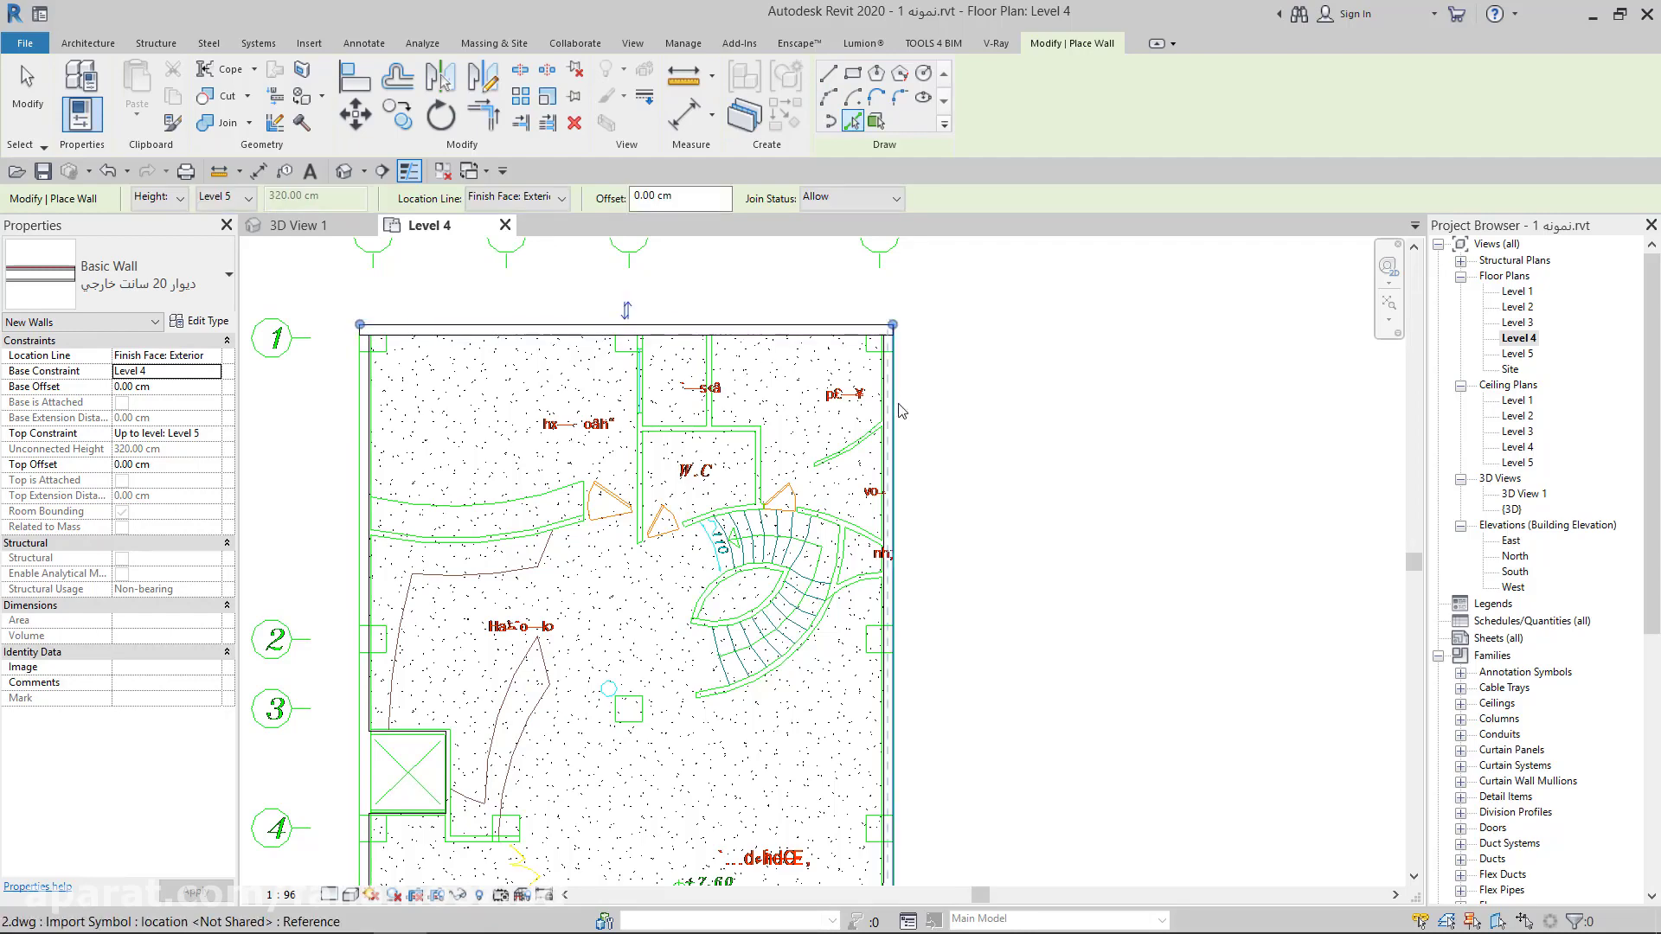
{"action": "scroll", "coordinate": [927, 625], "scroll_direction": "down", "scroll_amount": 3}
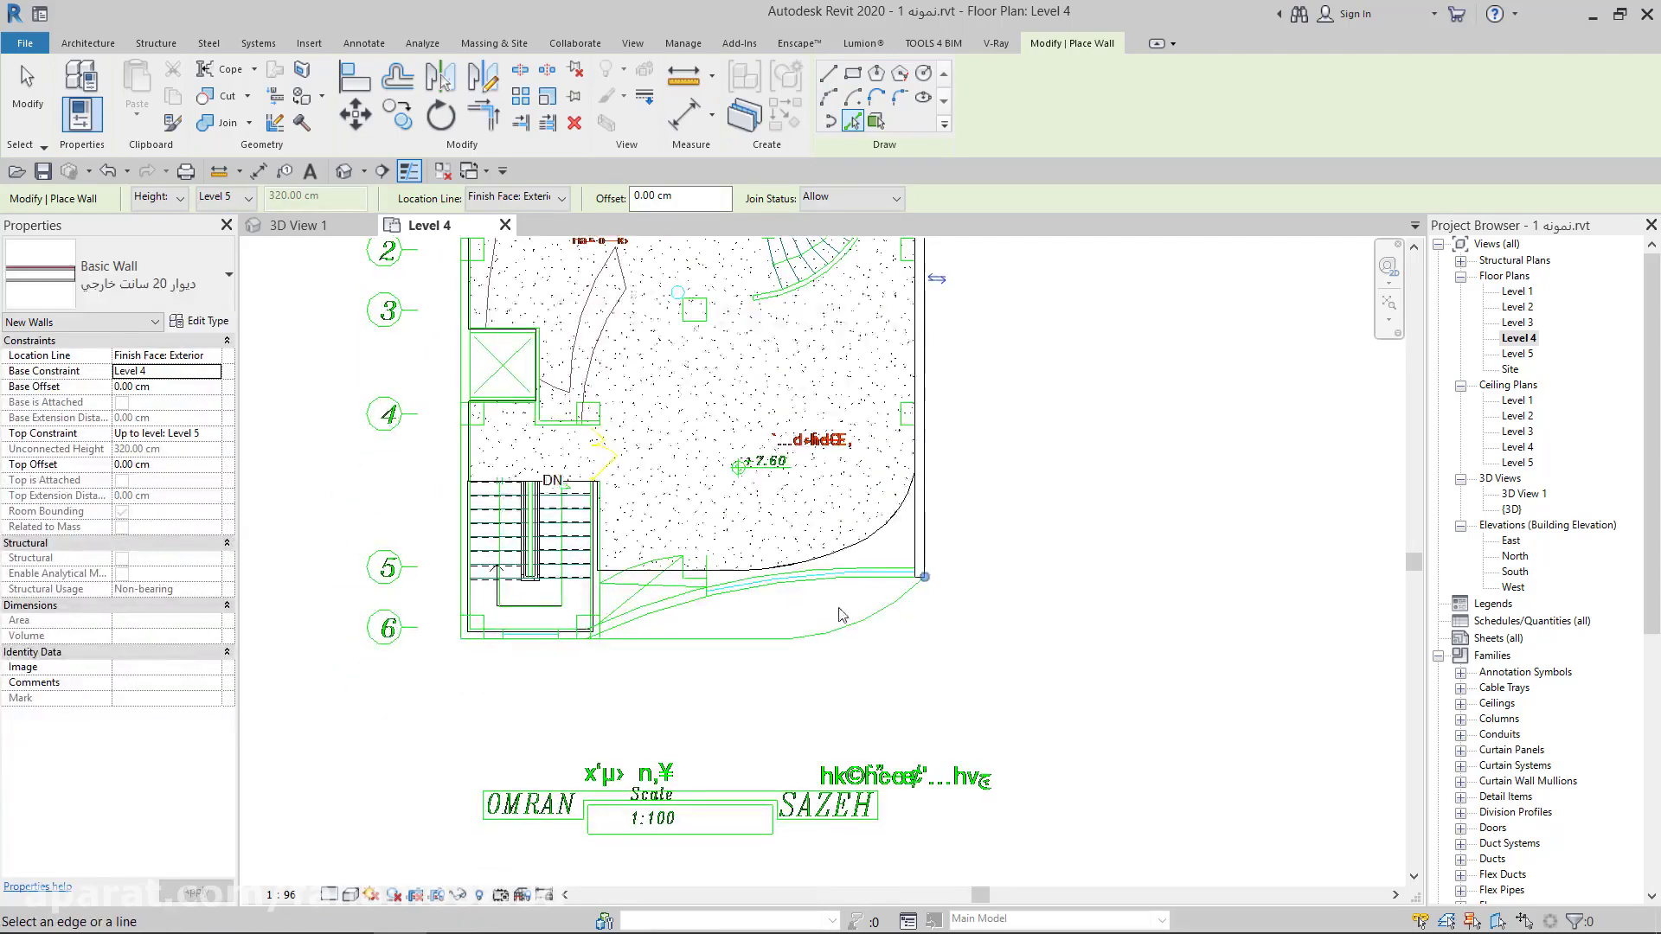
{"action": "scroll", "coordinate": [917, 609], "scroll_direction": "up", "scroll_amount": 2}
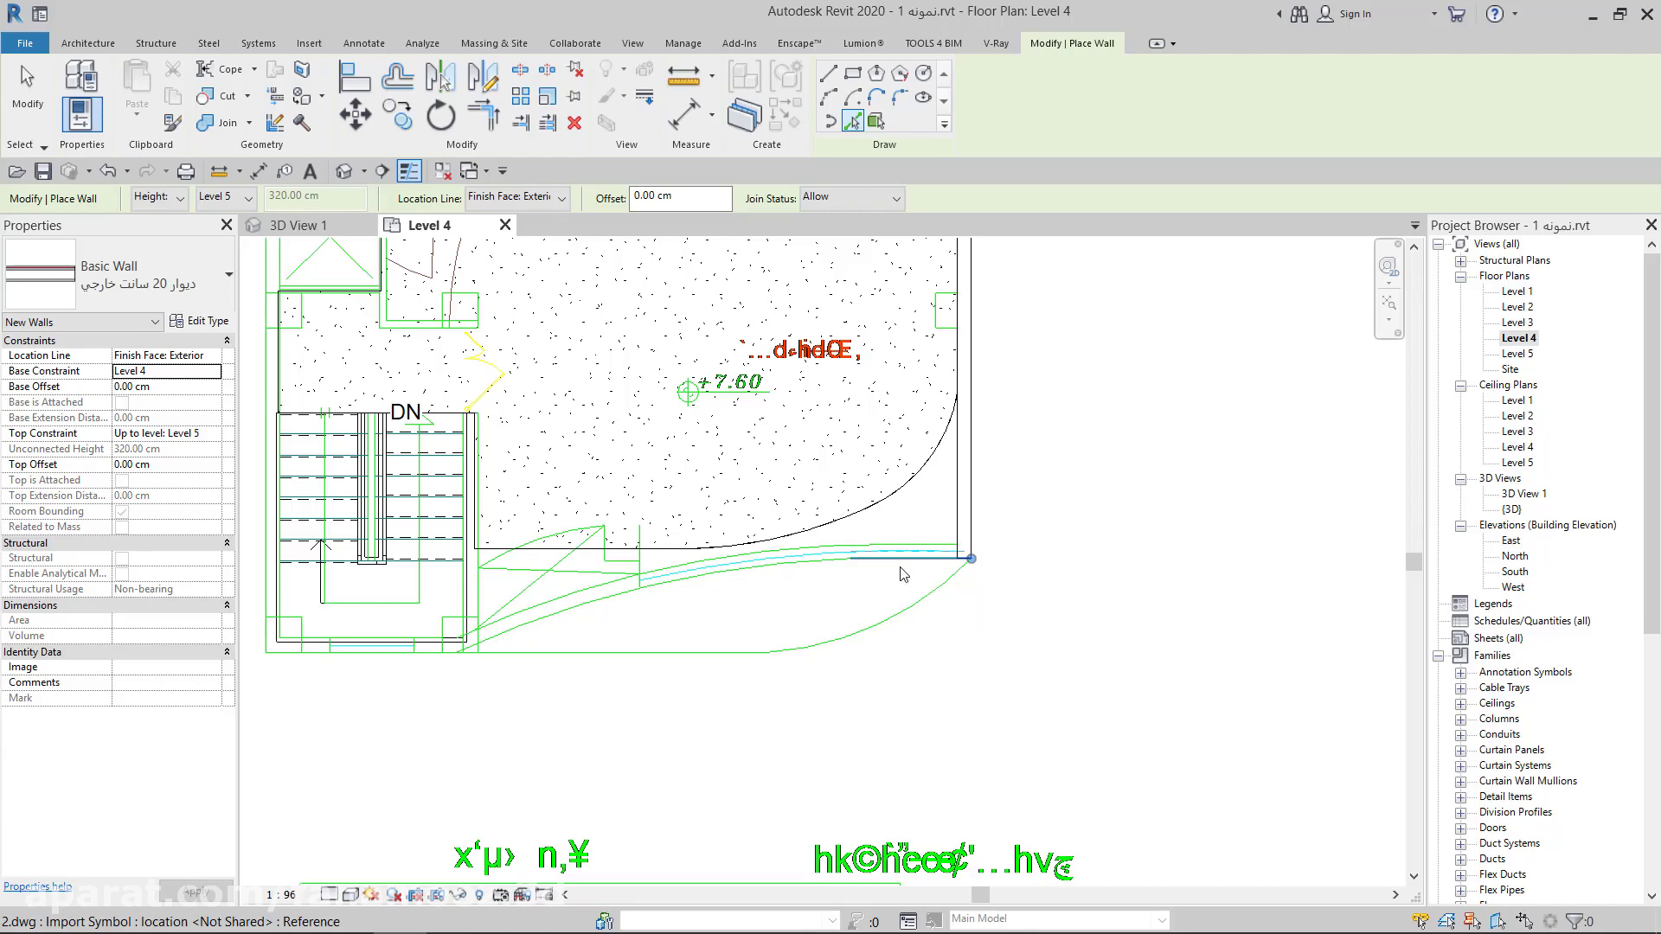
{"action": "left_click", "coordinate": [808, 565]}
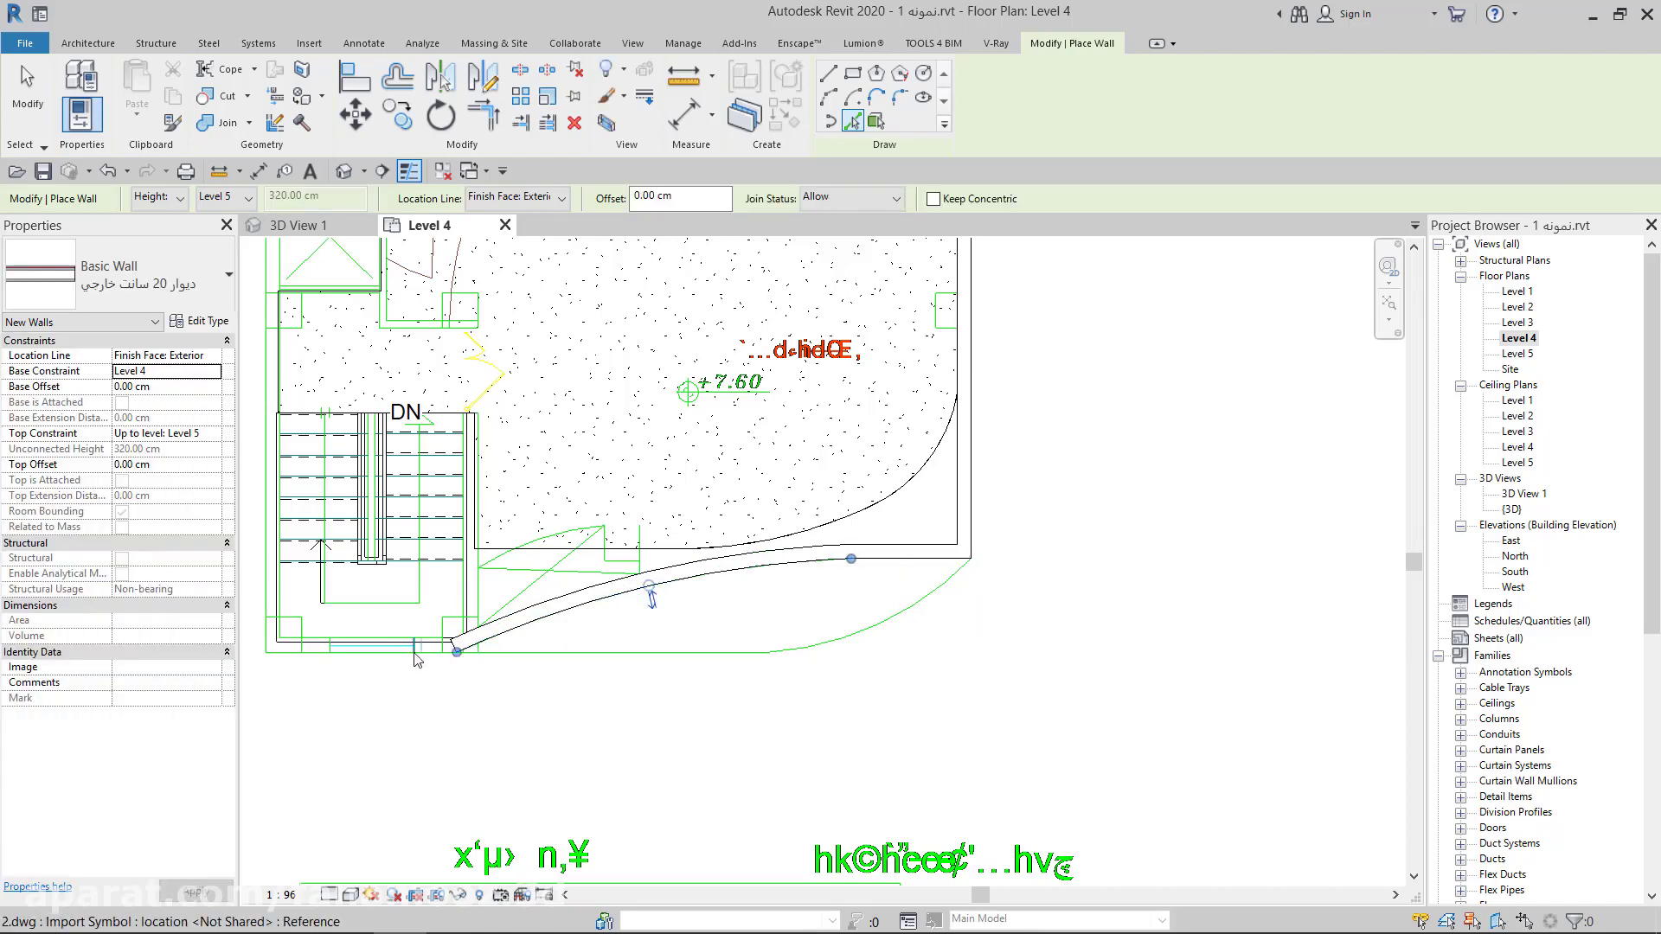
{"action": "left_click", "coordinate": [380, 653]}
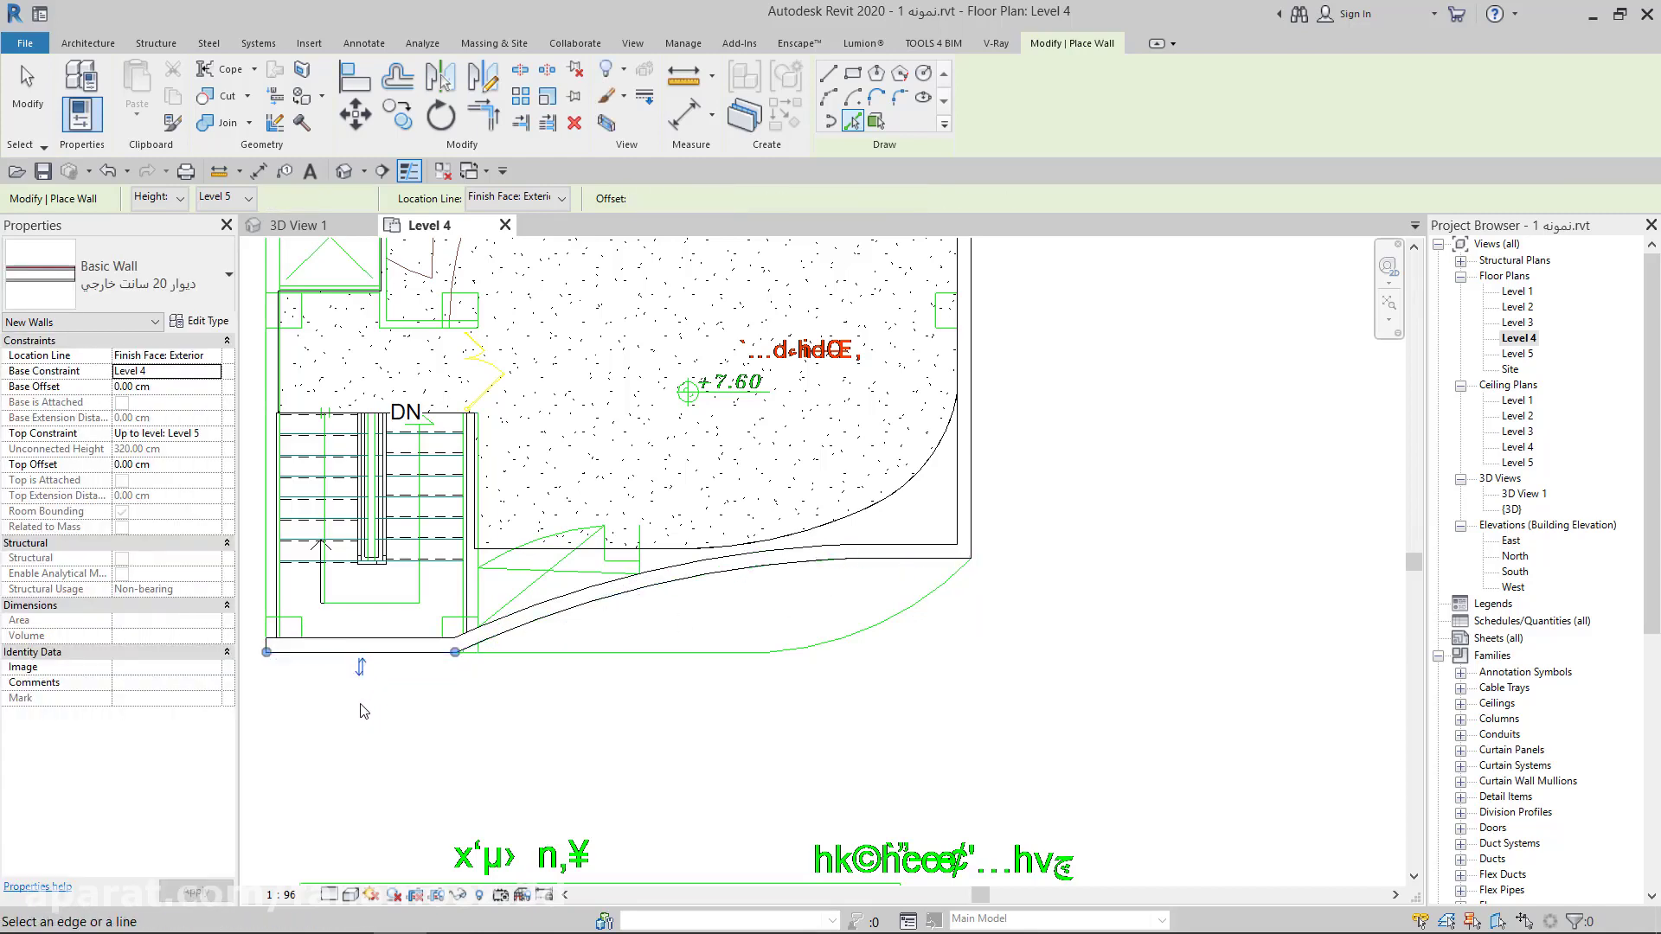
{"action": "scroll", "coordinate": [363, 711], "scroll_direction": "down", "scroll_amount": 2}
{"action": "middle_click_drag", "start_coordinate": [295, 597], "coordinate": [679, 597]}
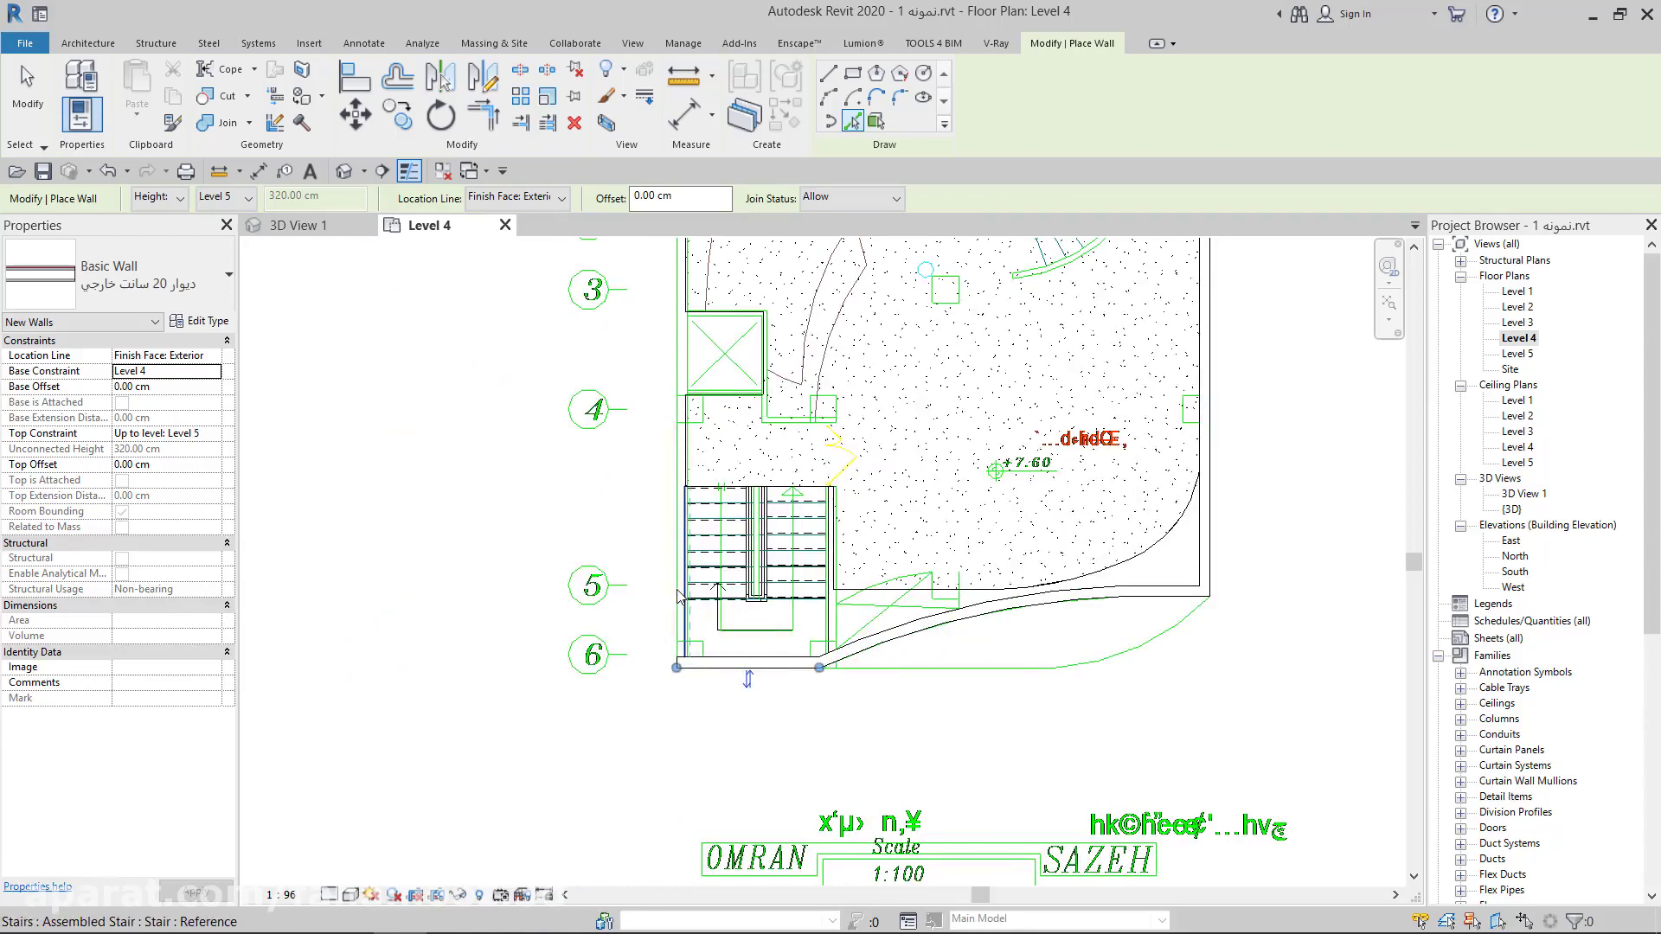
{"action": "left_click", "coordinate": [678, 596]}
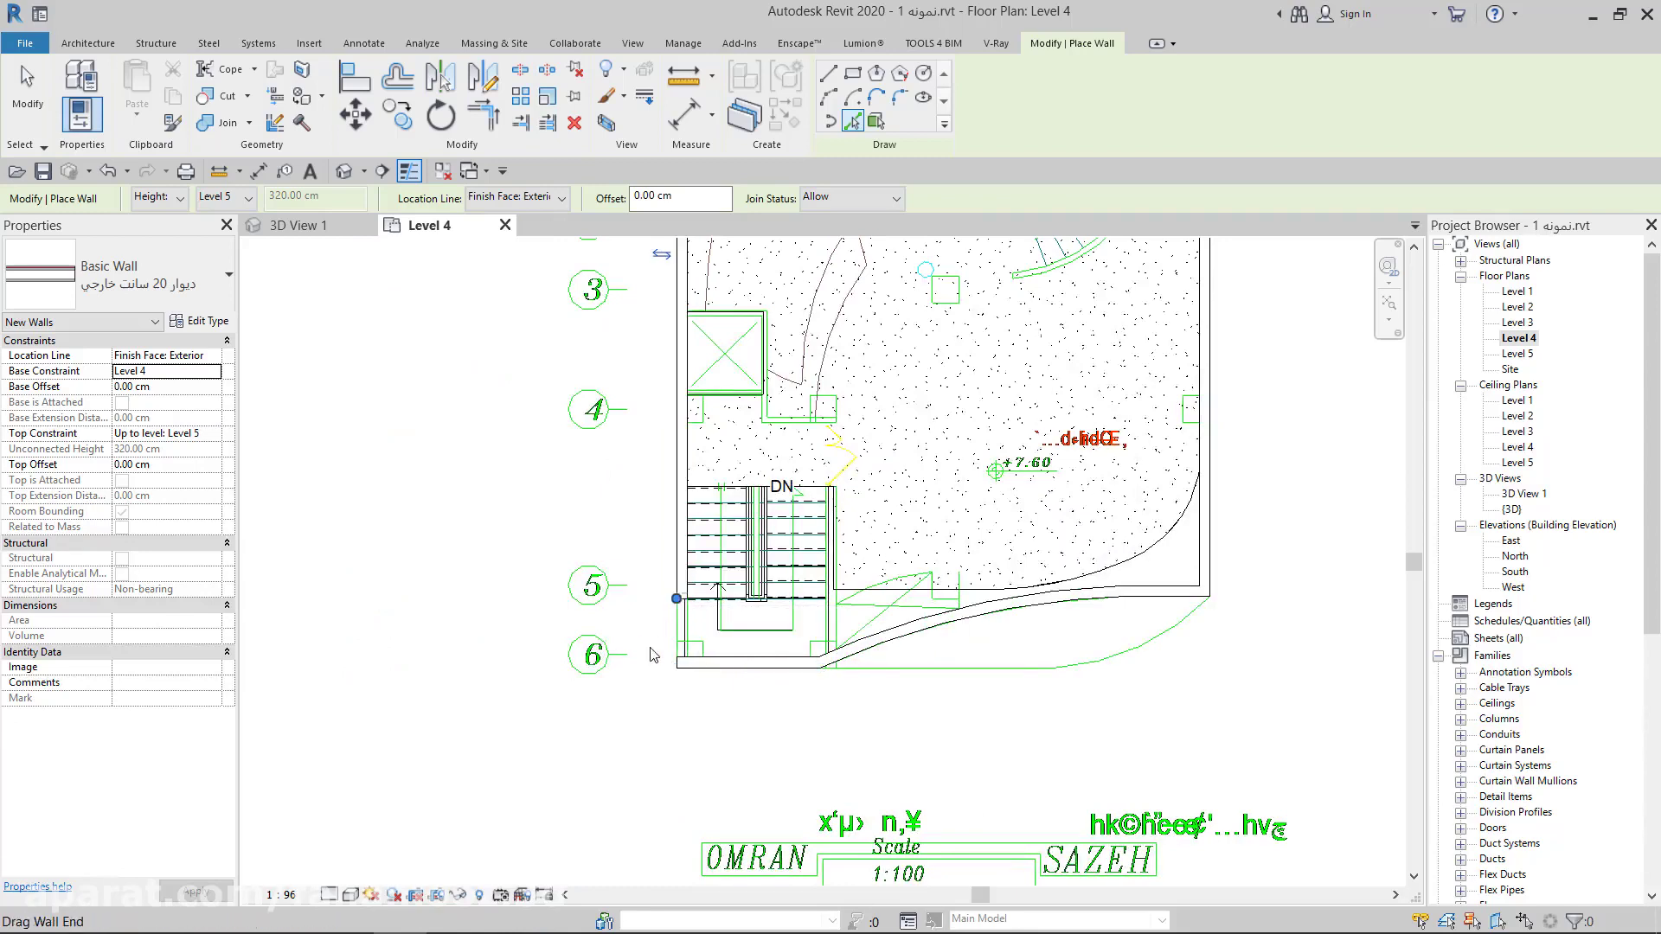
{"action": "scroll", "coordinate": [701, 640], "scroll_direction": "up", "scroll_amount": 3}
{"action": "scroll", "coordinate": [710, 640], "scroll_direction": "up", "scroll_amount": 1}
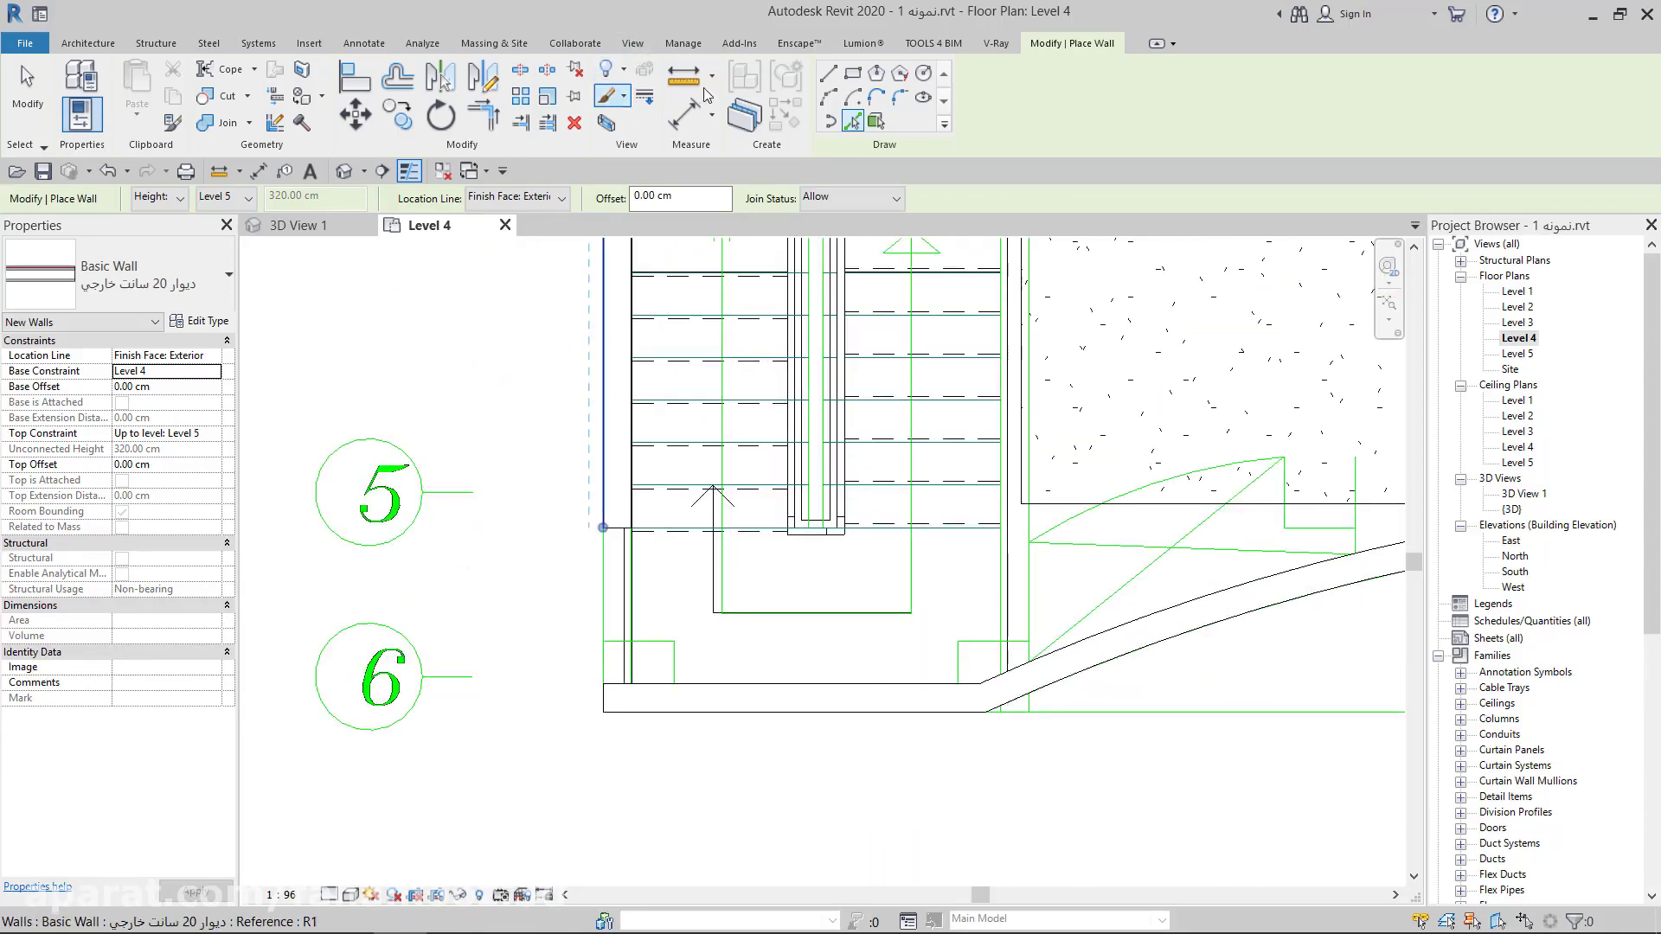
Join the left and bottom exterior walls into a clean corner
{"action": "left_click", "coordinate": [474, 121]}
{"action": "left_click", "coordinate": [605, 483]}
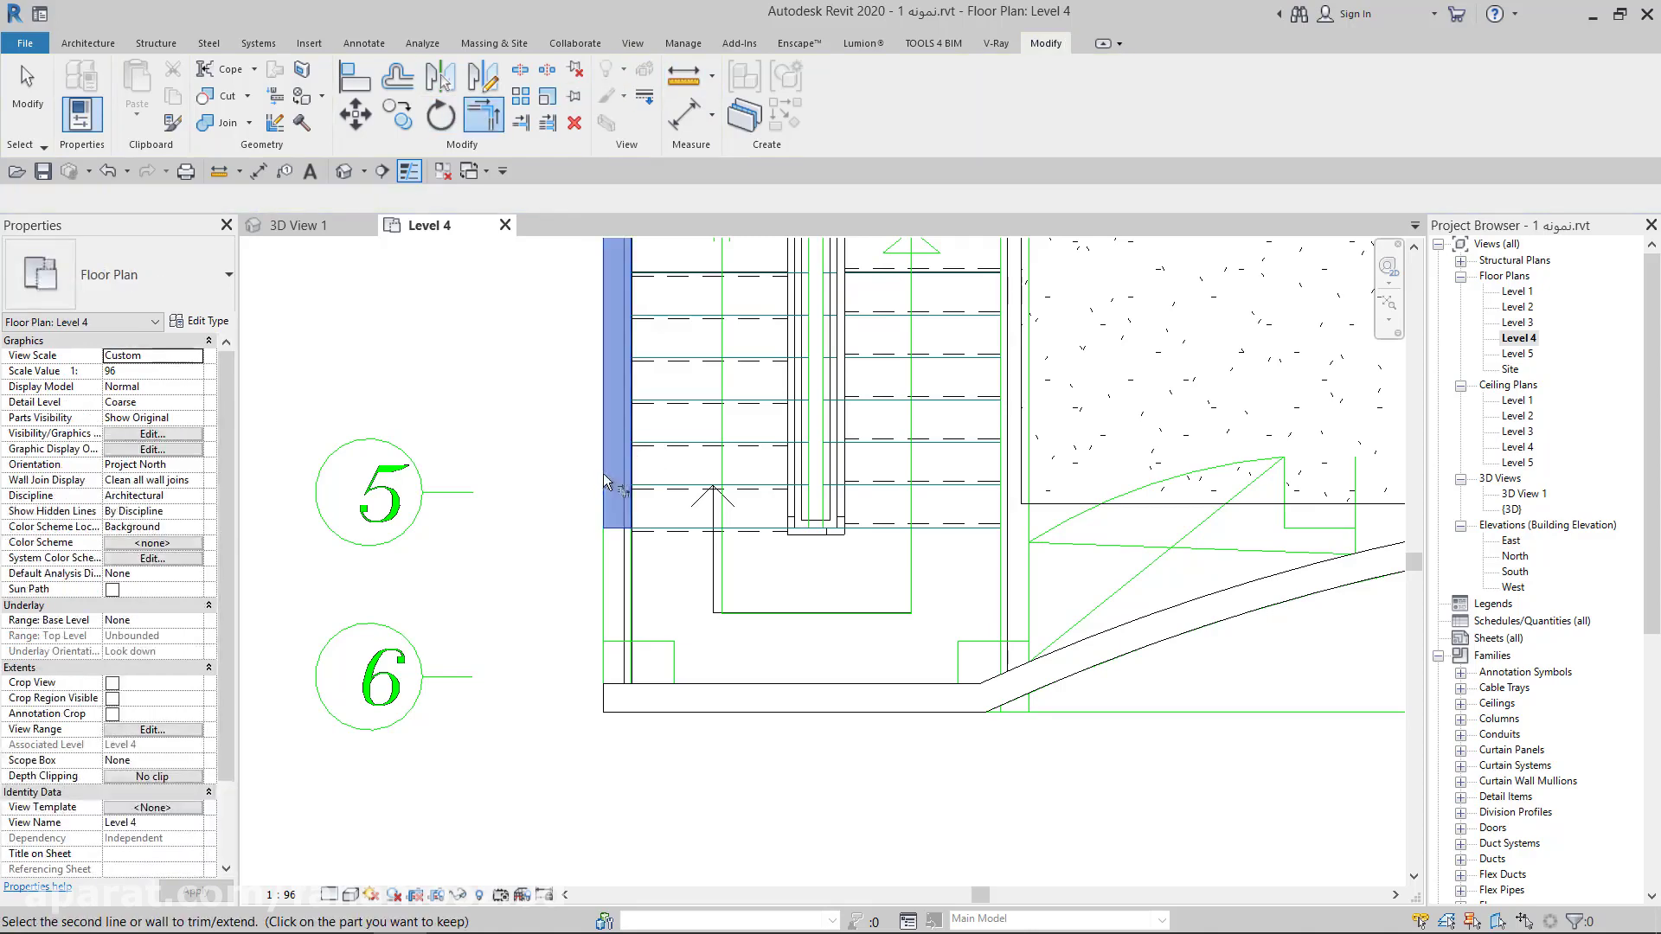
{"action": "left_click", "coordinate": [692, 690]}
{"action": "scroll", "coordinate": [744, 519], "scroll_direction": "down", "scroll_amount": 2}
{"action": "scroll", "coordinate": [866, 372], "scroll_direction": "down", "scroll_amount": 3}
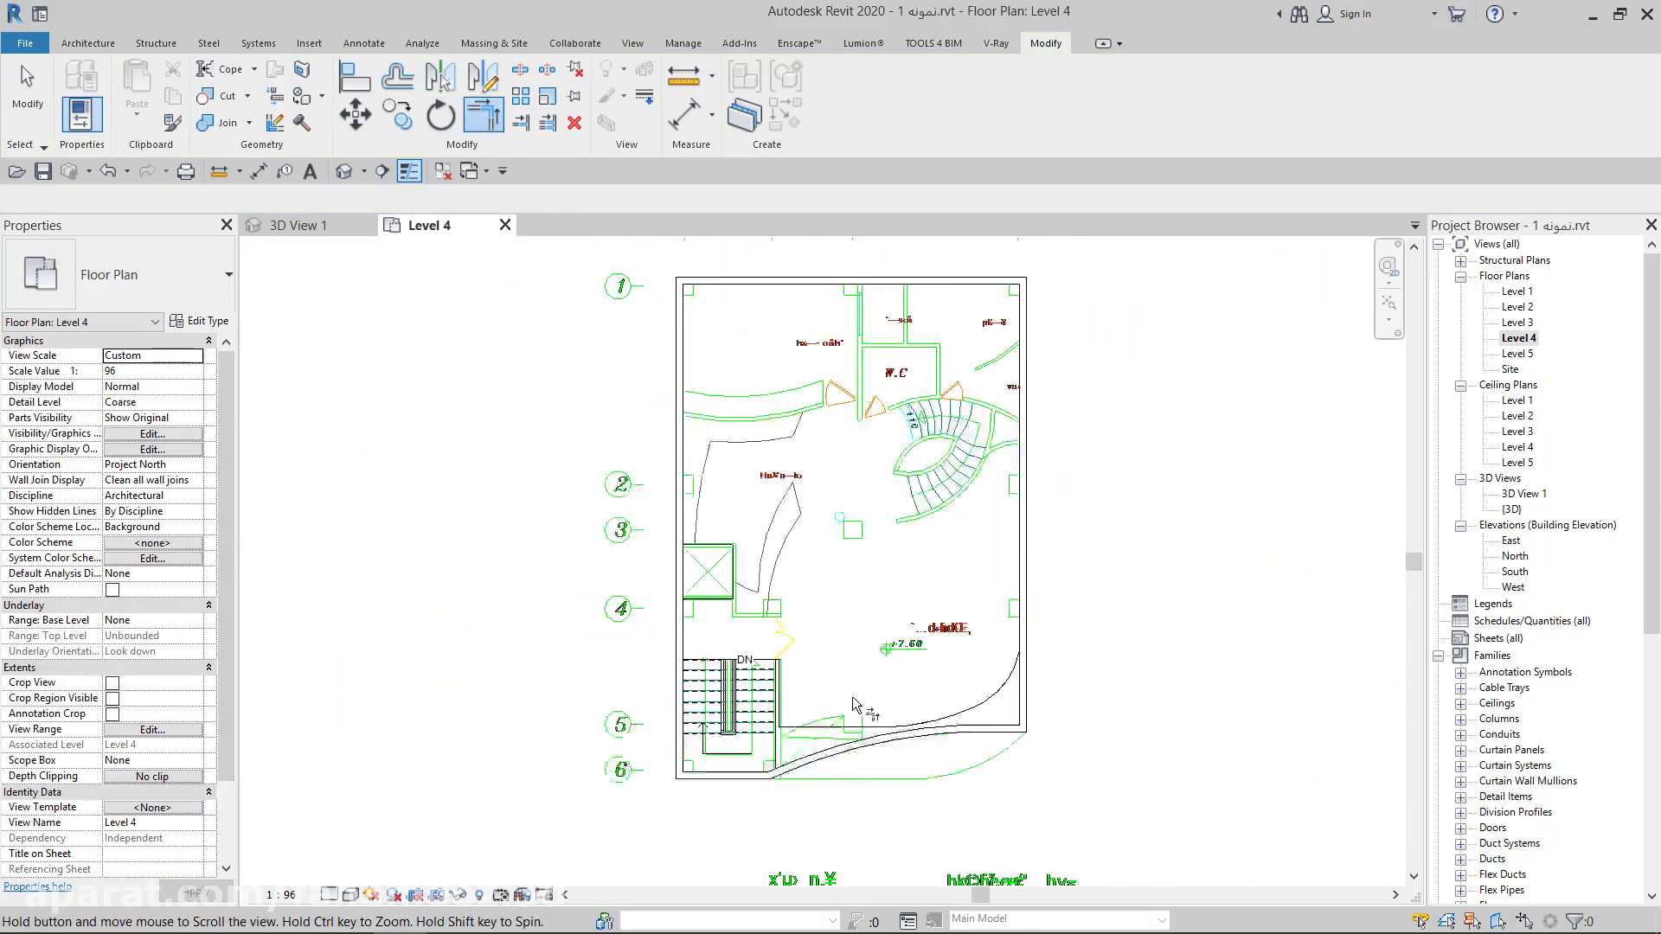
Pan the plan to the stair top marked DN and bring up the Architecture wall tools
{"action": "scroll", "coordinate": [870, 370], "scroll_direction": "up", "scroll_amount": 2}
{"action": "scroll", "coordinate": [870, 370], "scroll_direction": "up", "scroll_amount": 1}
{"action": "scroll", "coordinate": [1002, 426], "scroll_direction": "down", "scroll_amount": 1}
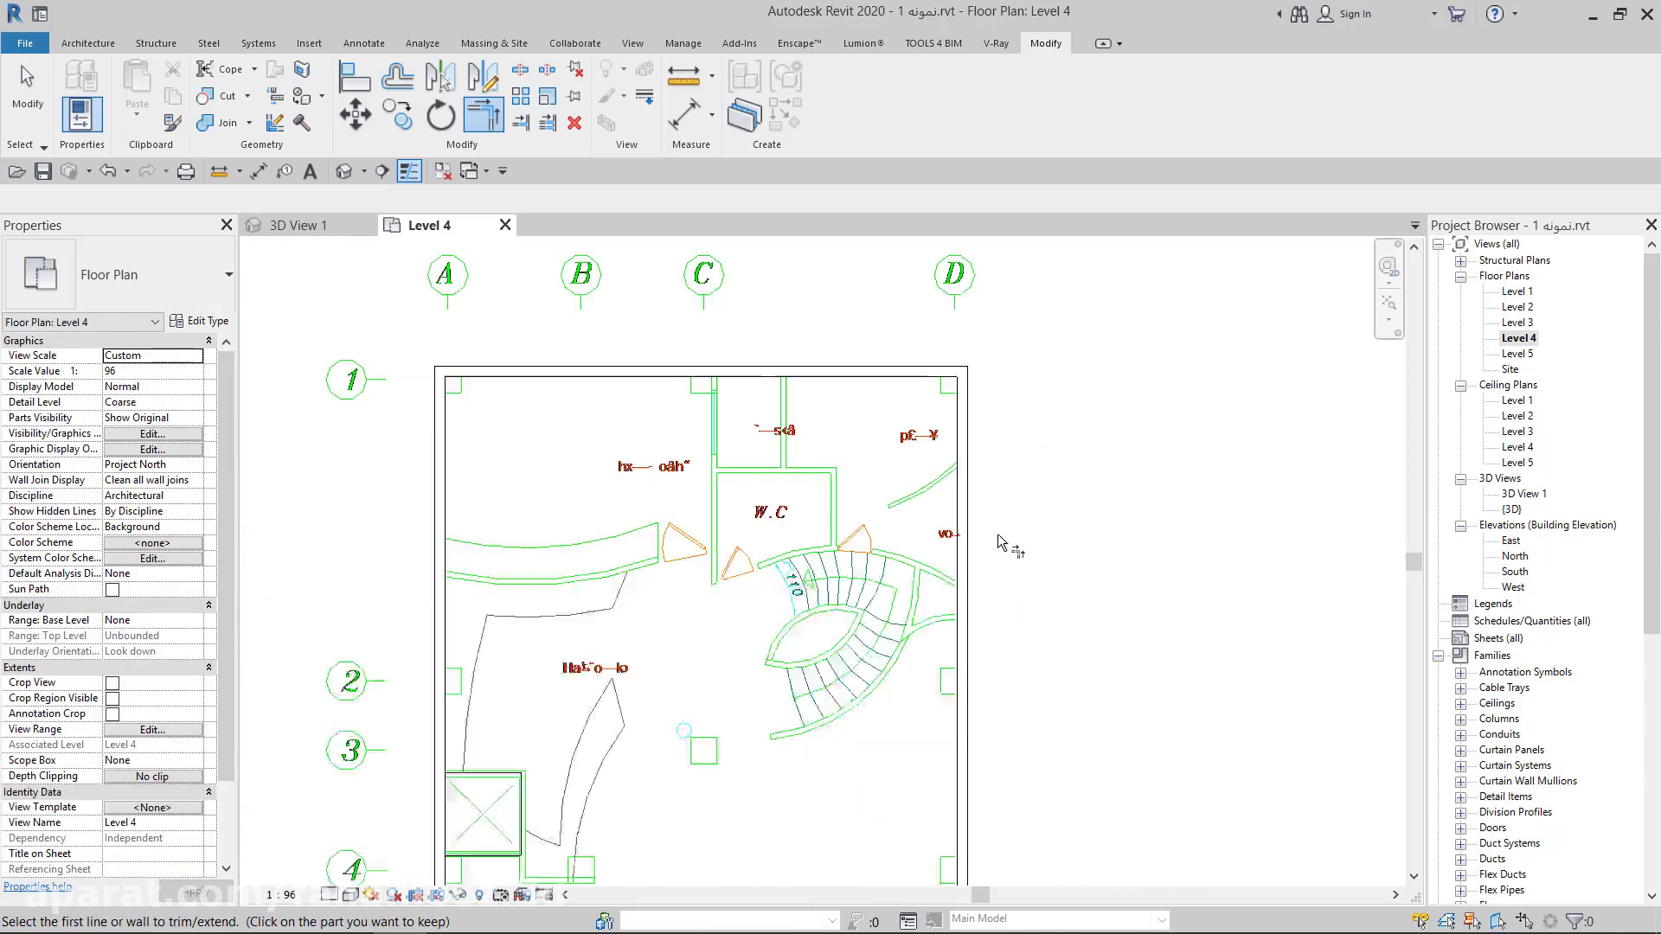
{"action": "mouse_move", "coordinate": [1002, 427]}
{"action": "middle_mouse_down"}
{"action": "mouse_move", "coordinate": [1184, 248]}
{"action": "mouse_move", "coordinate": [1173, 318]}
{"action": "middle_mouse_up"}
{"action": "scroll", "coordinate": [760, 683], "scroll_direction": "up", "scroll_amount": 1}
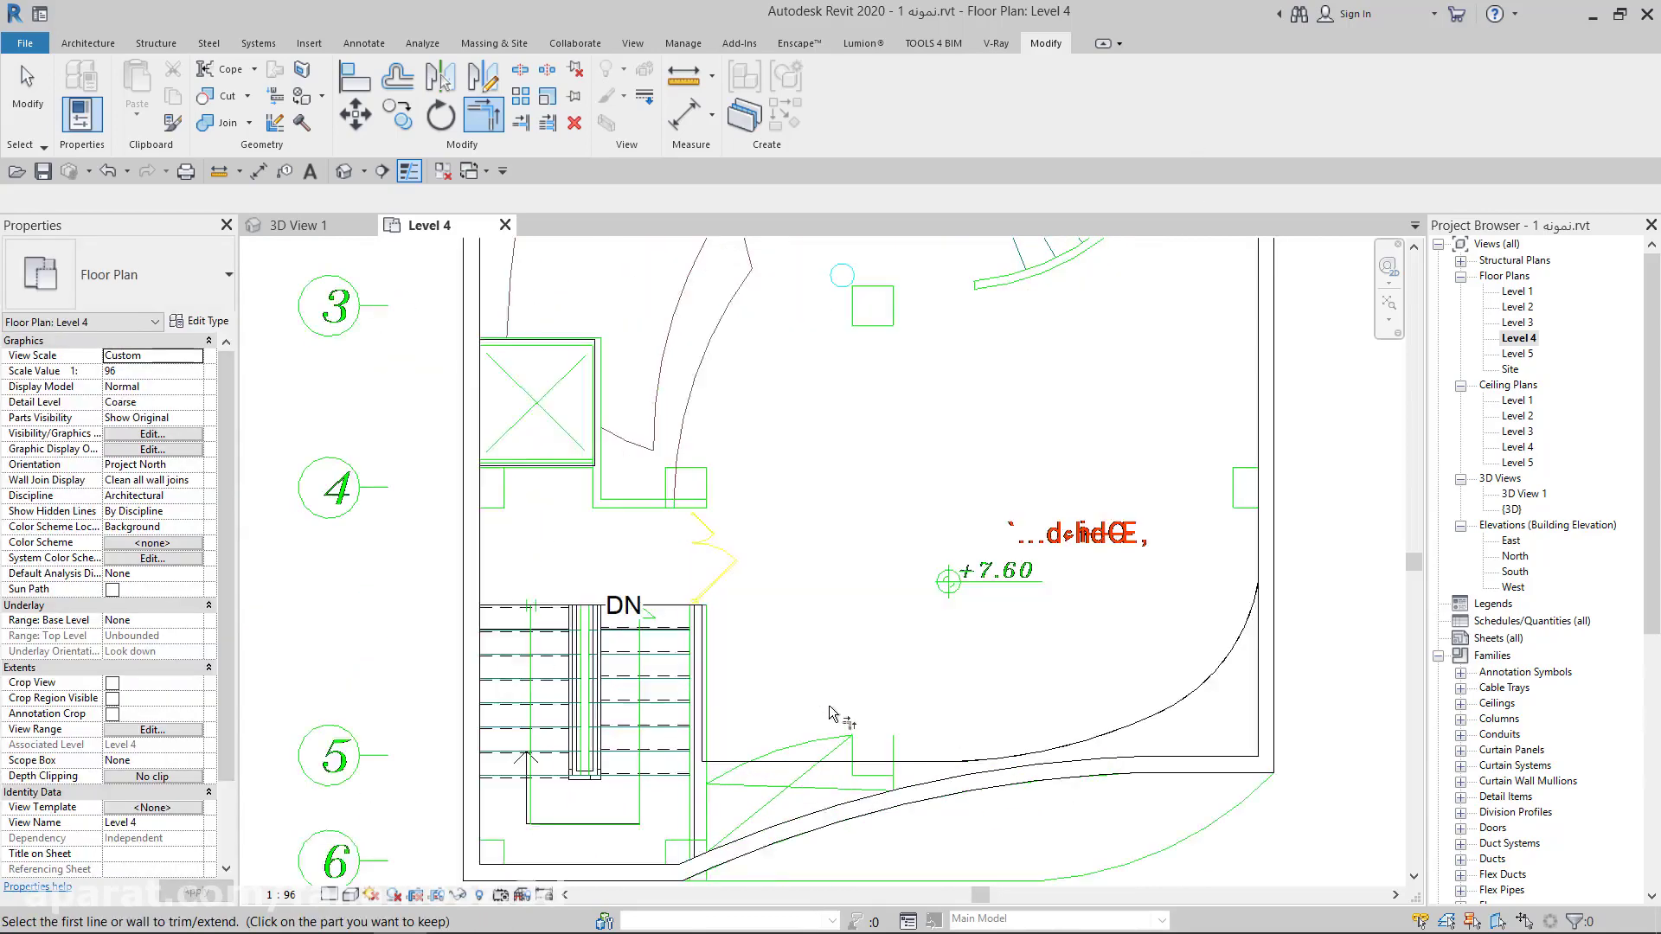
{"action": "scroll", "coordinate": [759, 682], "scroll_direction": "up", "scroll_amount": 2}
{"action": "middle_click_drag", "start_coordinate": [701, 817], "coordinate": [772, 649]}
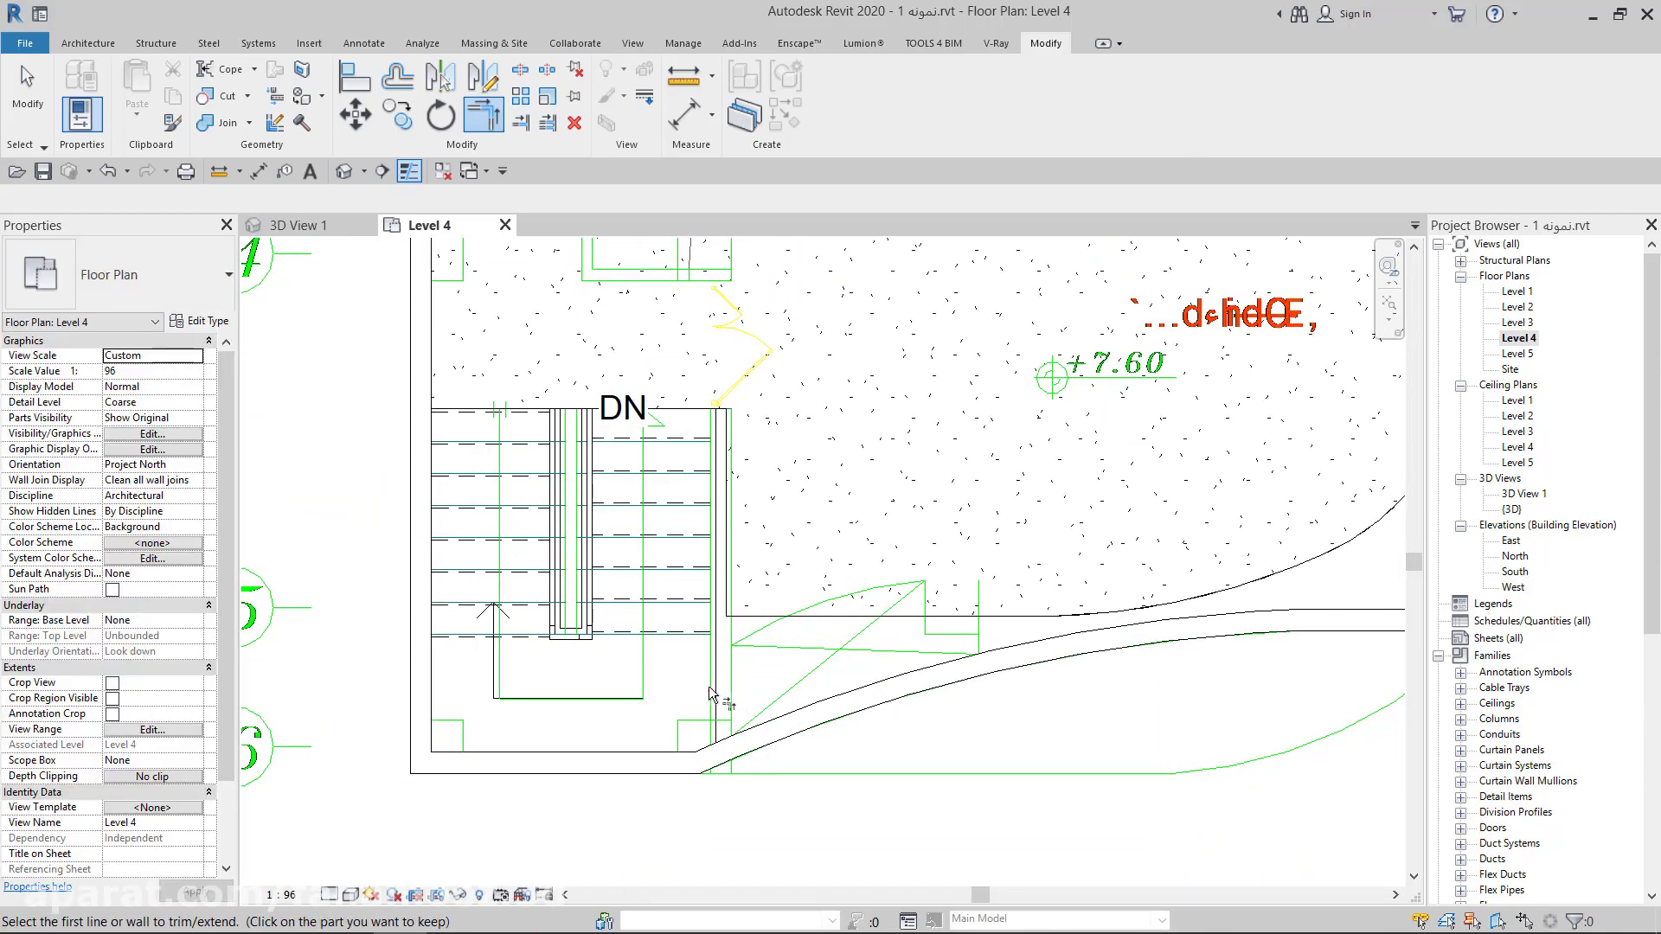
{"action": "left_click", "coordinate": [86, 39]}
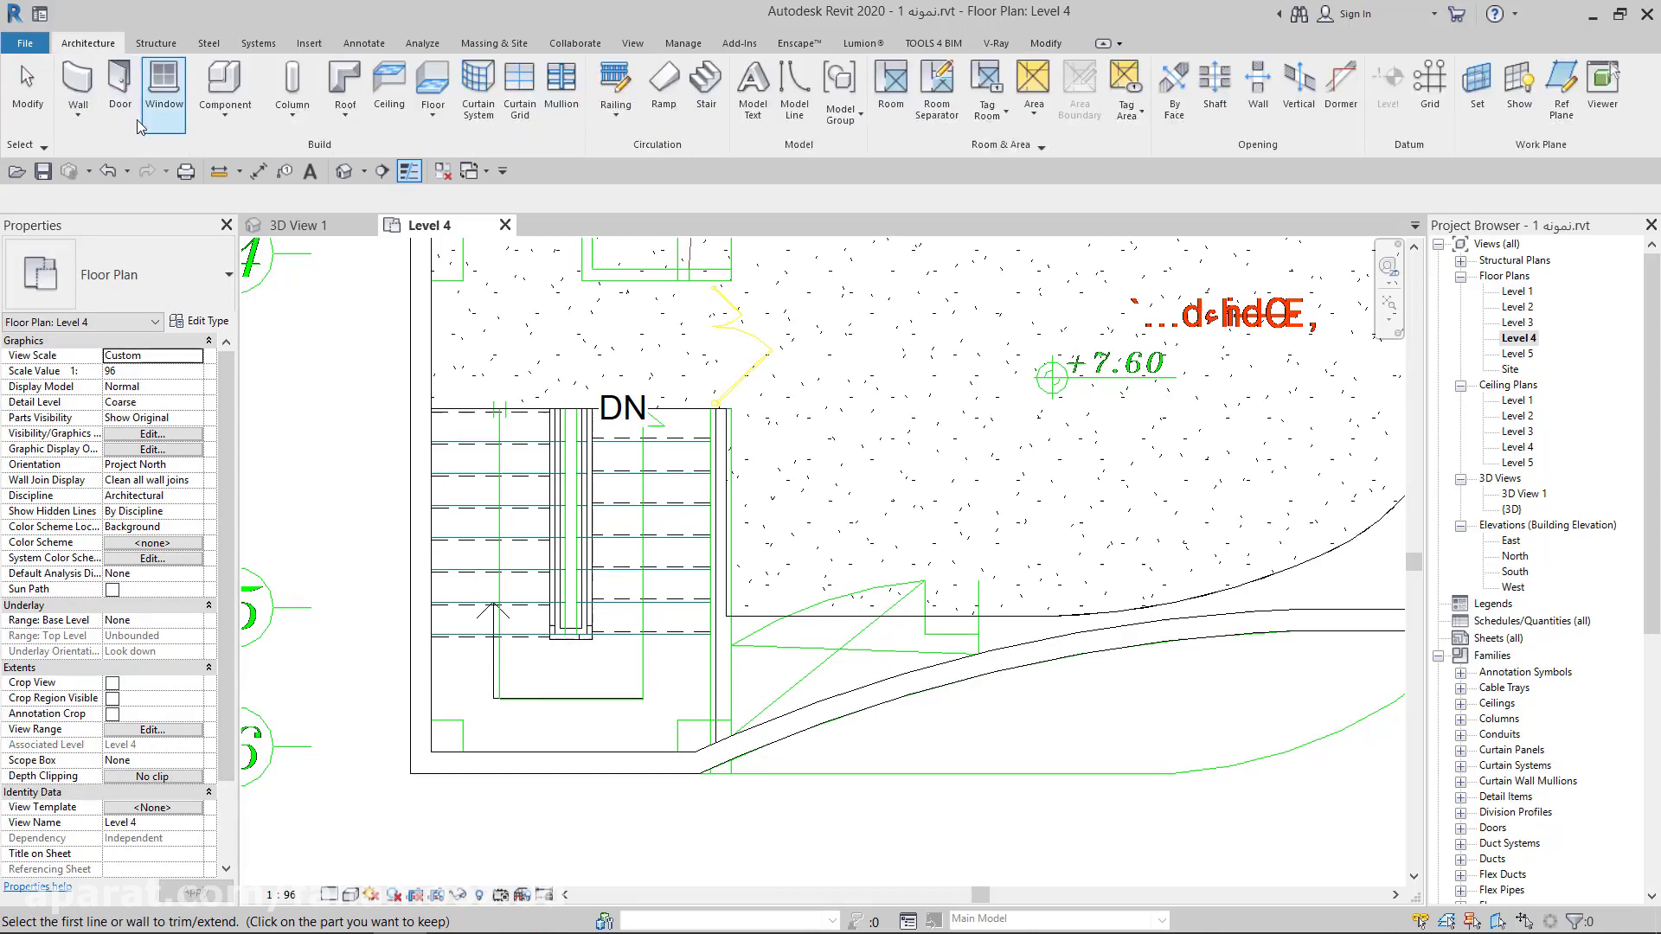
Place a 20 cm interior wall along the picked line right of the stair
{"action": "left_click", "coordinate": [90, 115]}
{"action": "left_click", "coordinate": [119, 167]}
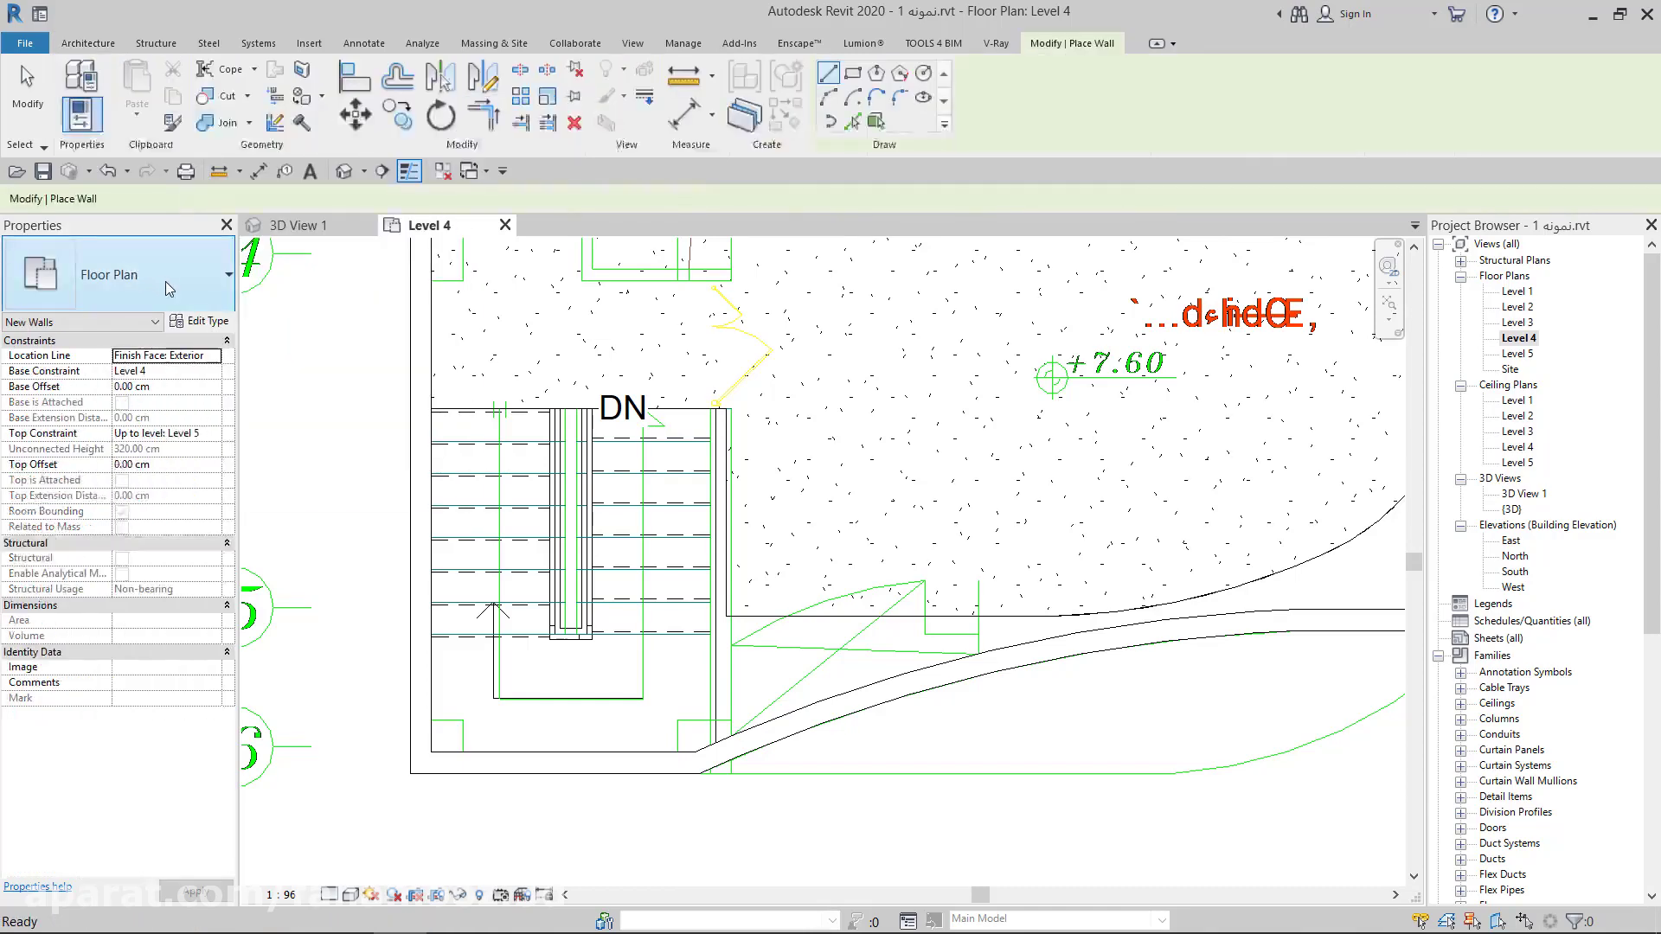
{"action": "left_click", "coordinate": [166, 281]}
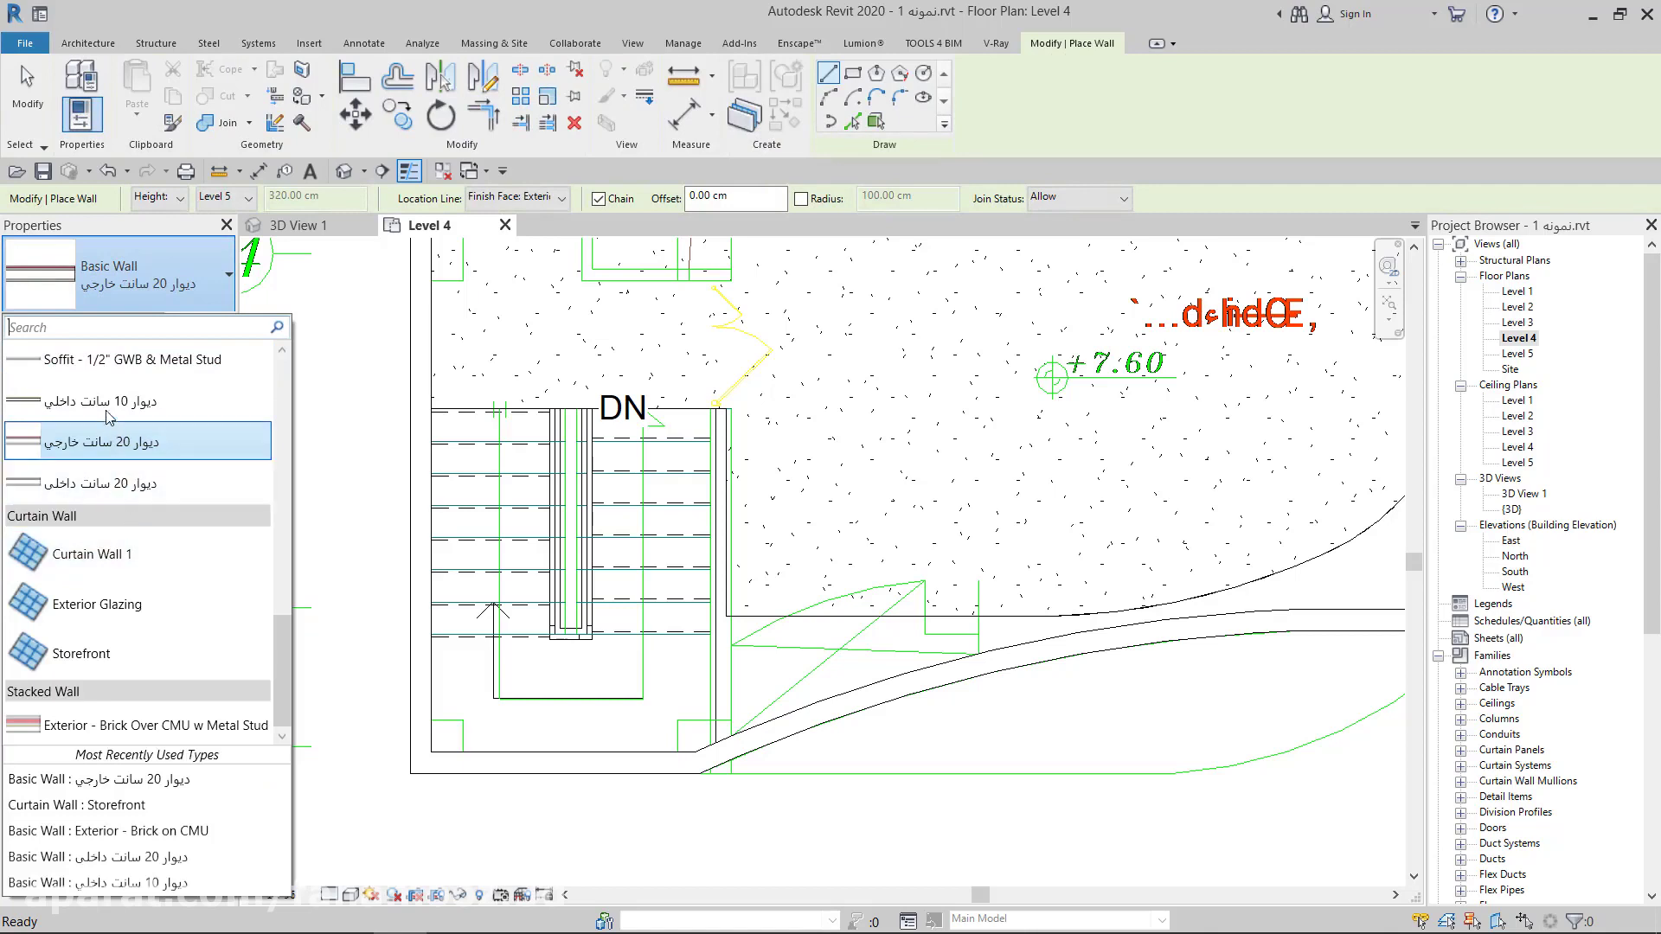
{"action": "left_click", "coordinate": [95, 483]}
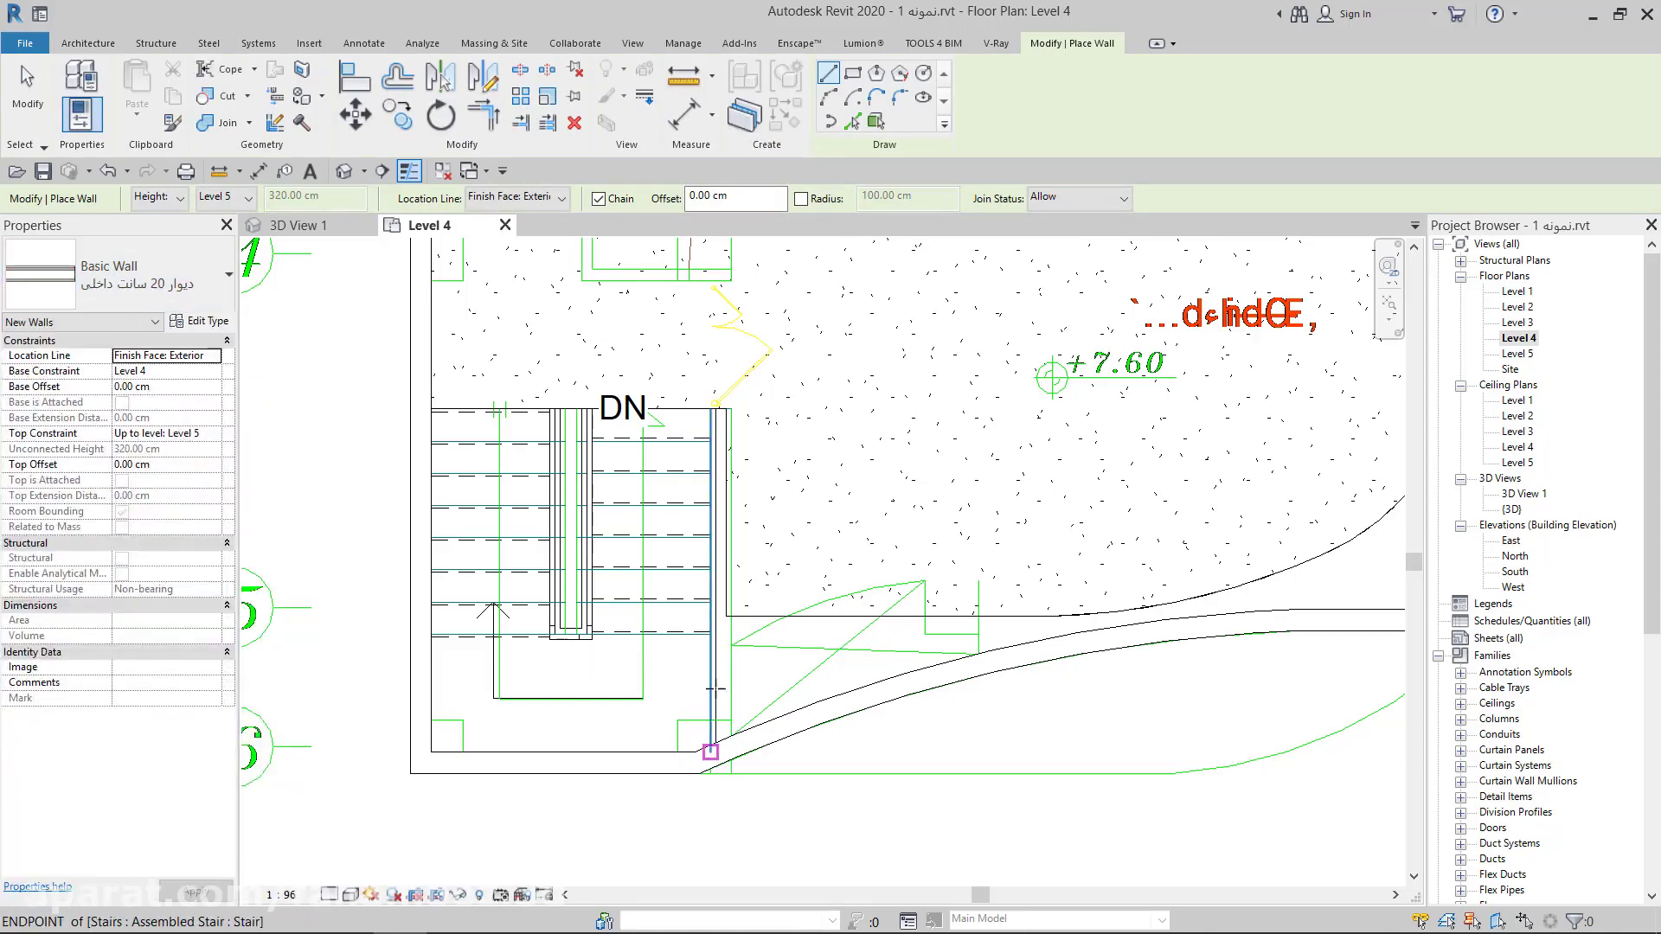
{"action": "left_click", "coordinate": [851, 122]}
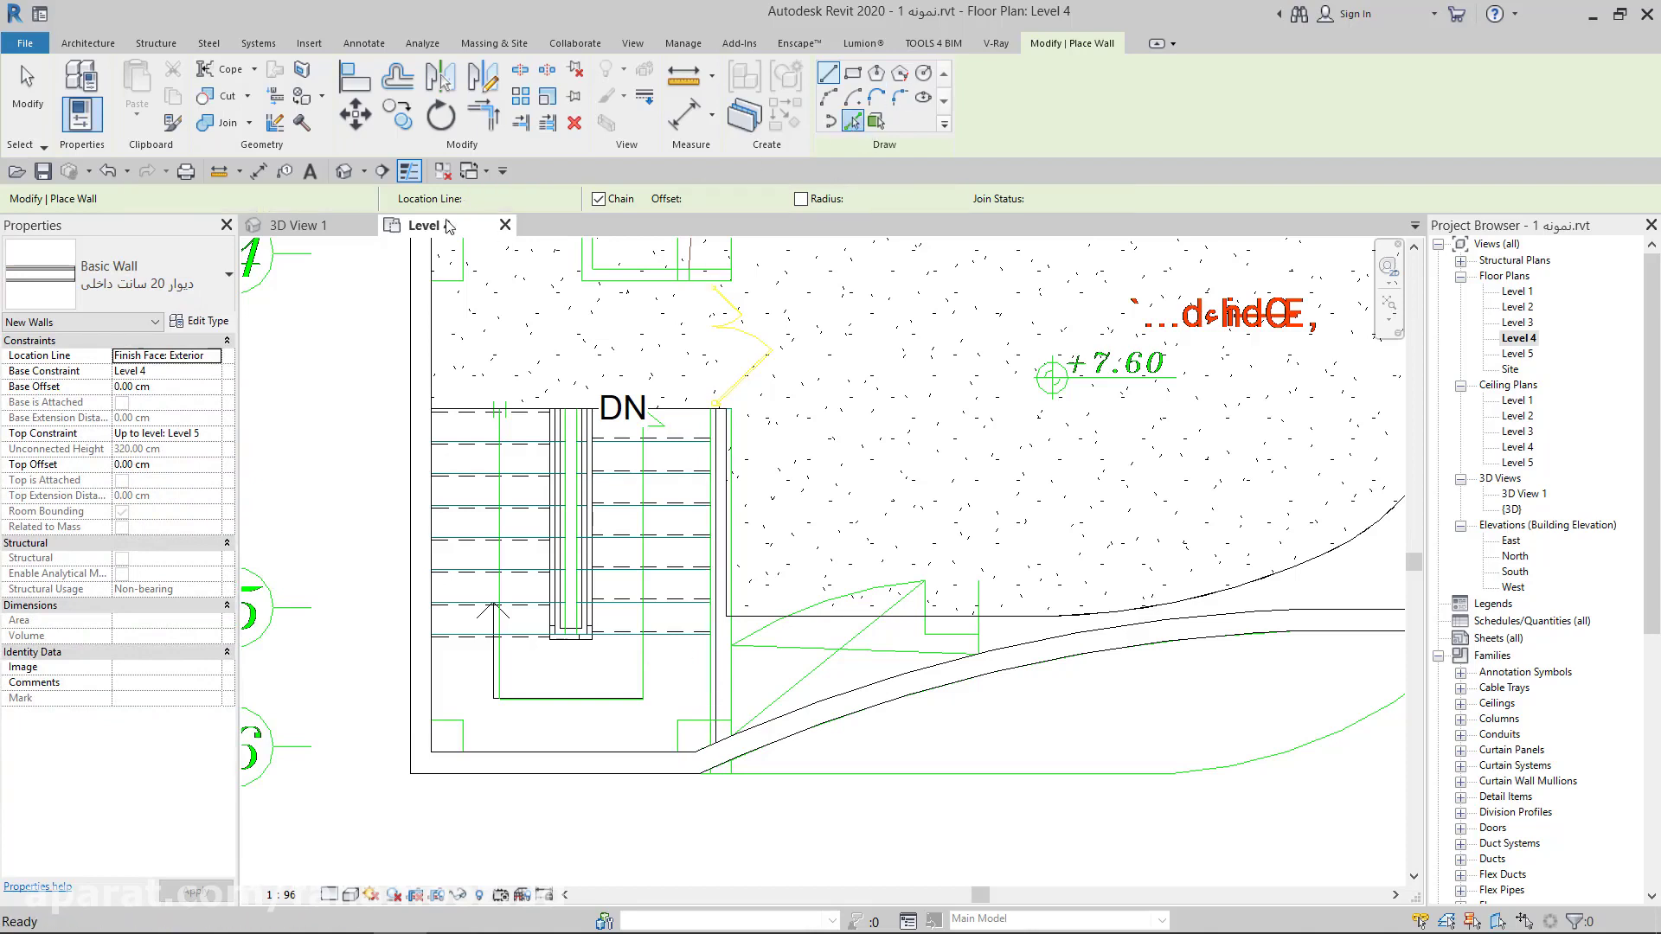
{"action": "left_click", "coordinate": [741, 682]}
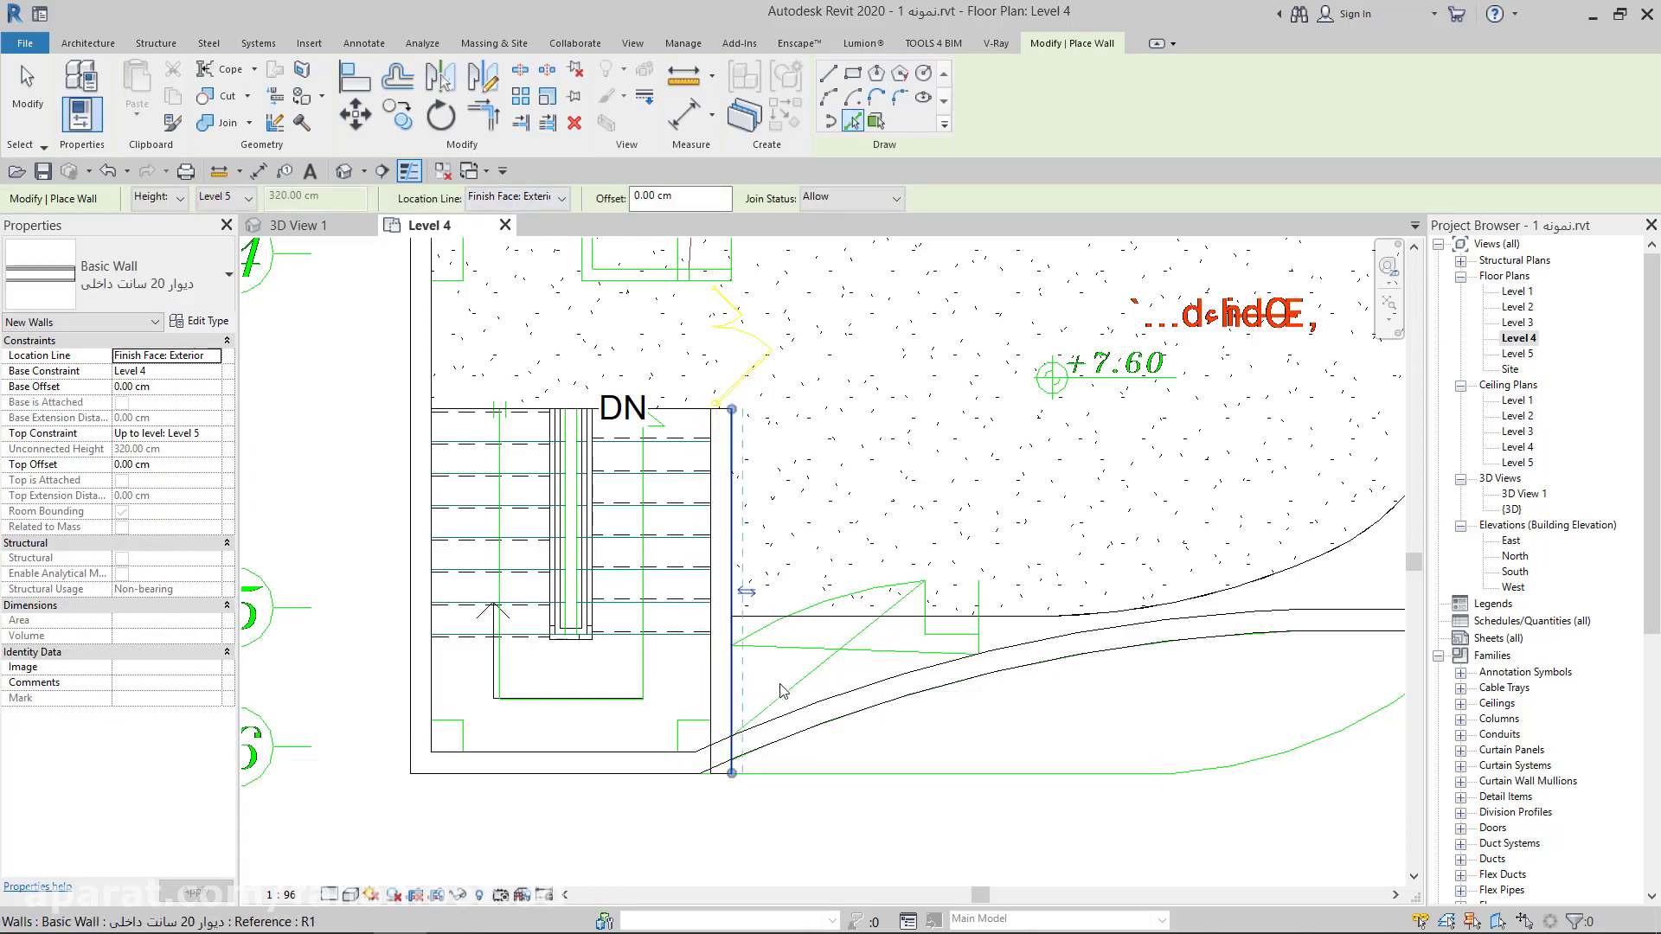
{"action": "scroll", "coordinate": [824, 589], "scroll_direction": "up", "scroll_amount": 2}
{"action": "middle_click_drag", "start_coordinate": [838, 589], "coordinate": [831, 326]}
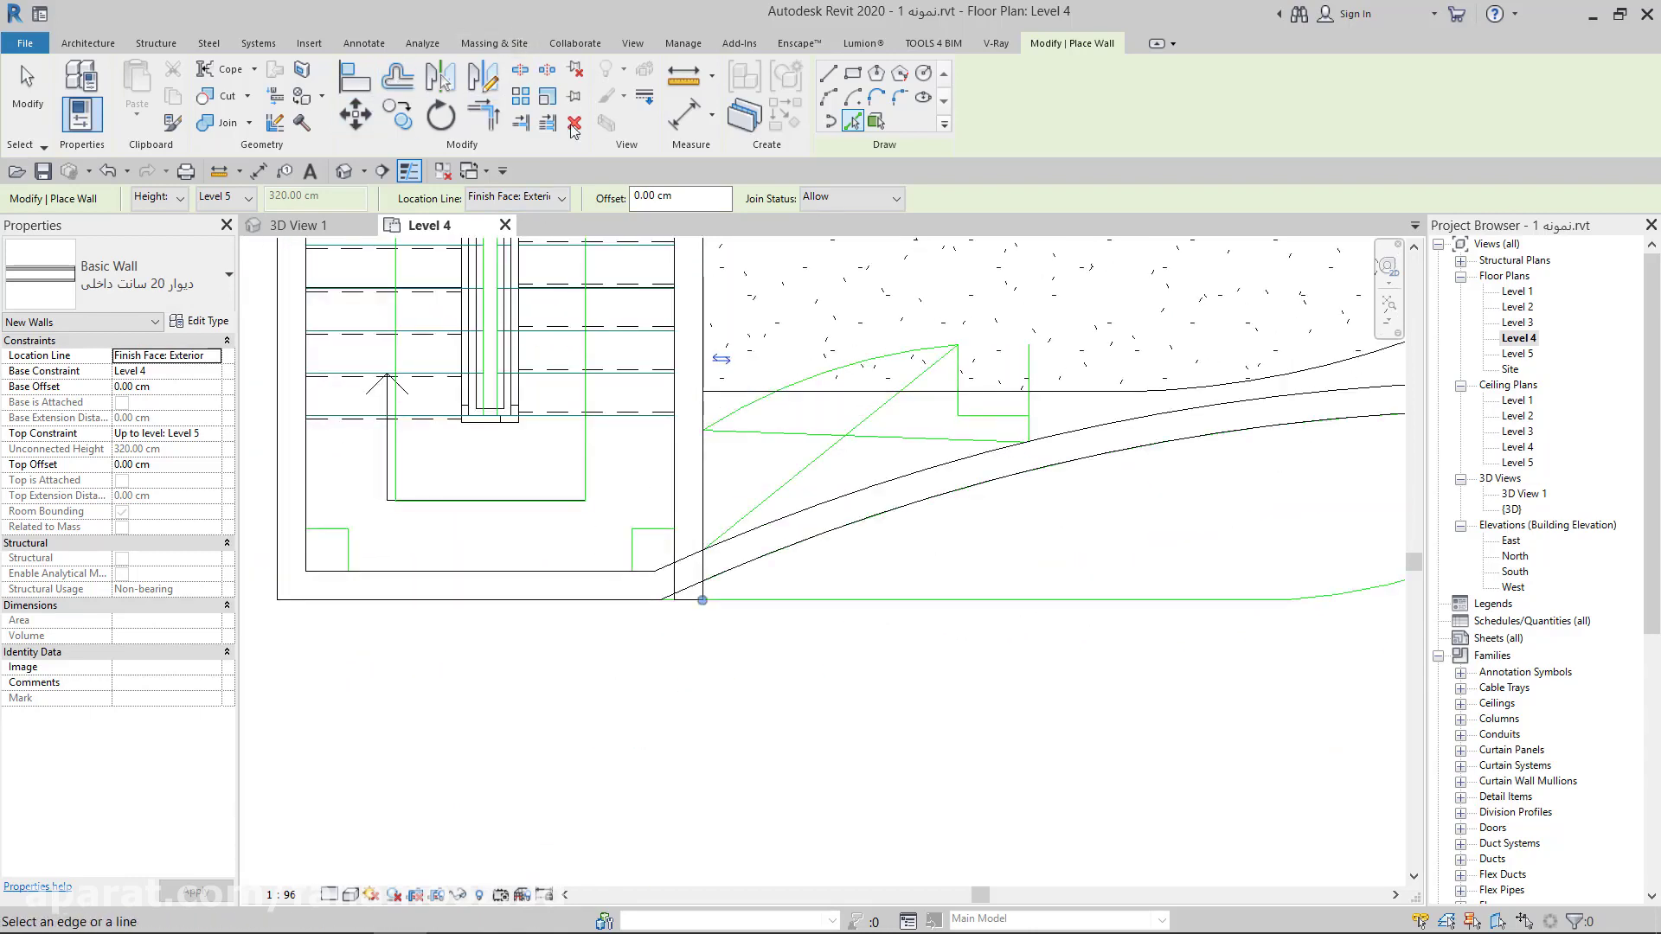
End wall placement and pan to show the W.C and stair area of Level 4
{"action": "key", "text": "Escape"}
{"action": "key", "text": "Escape"}
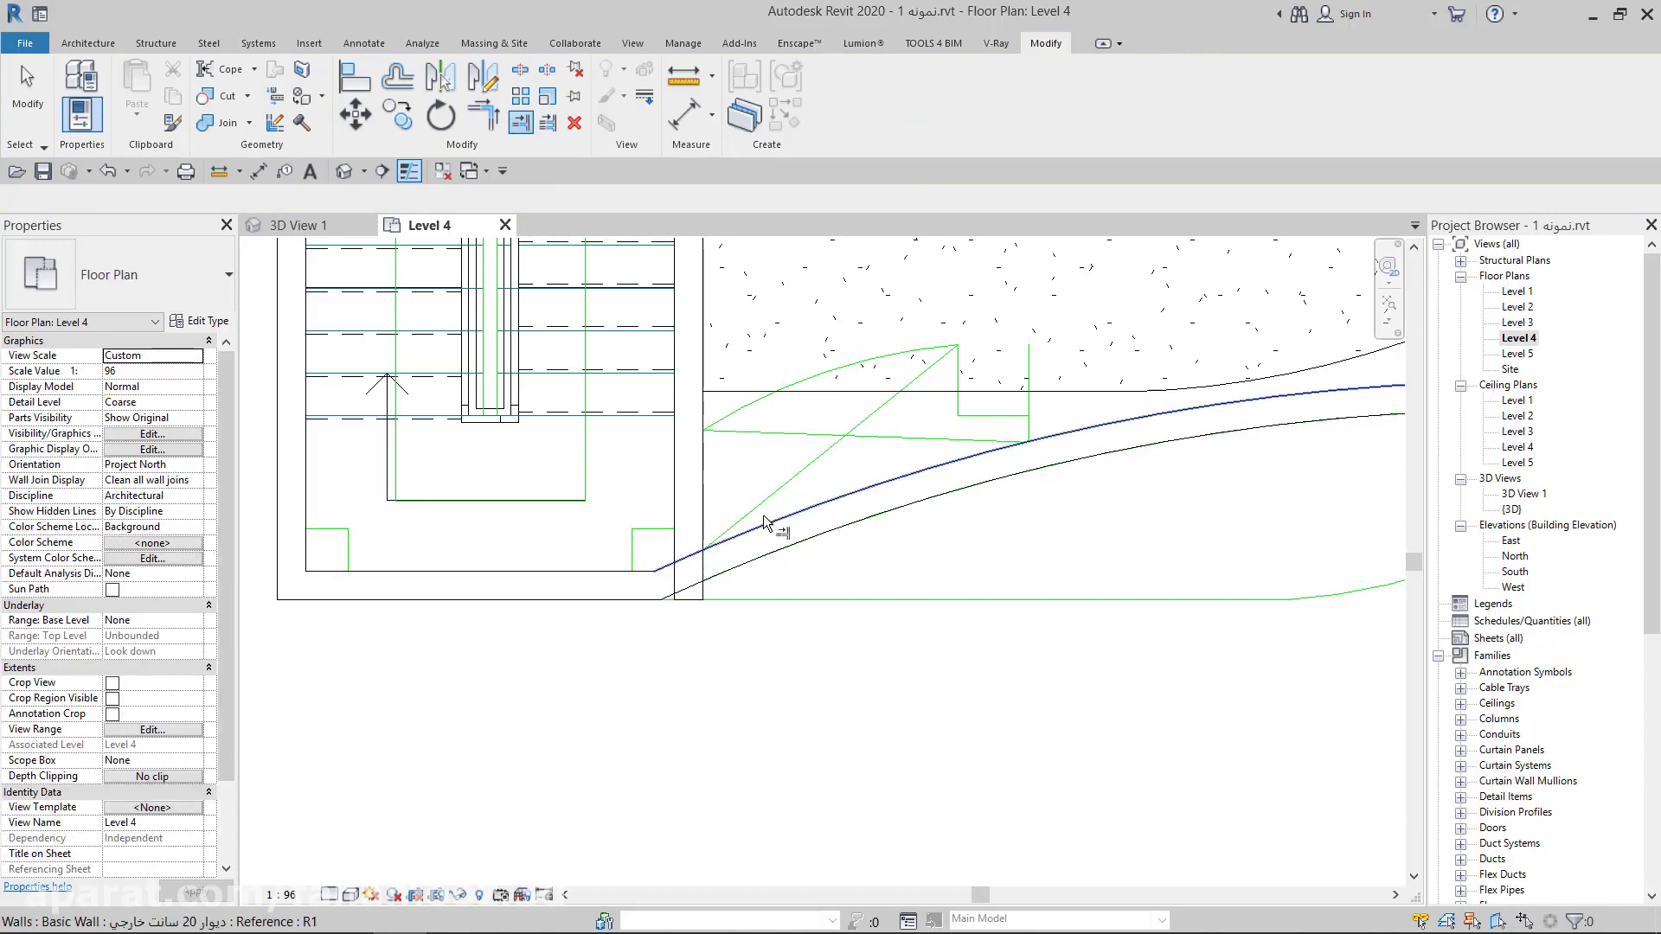
{"action": "scroll", "coordinate": [742, 519], "scroll_direction": "down", "scroll_amount": 3}
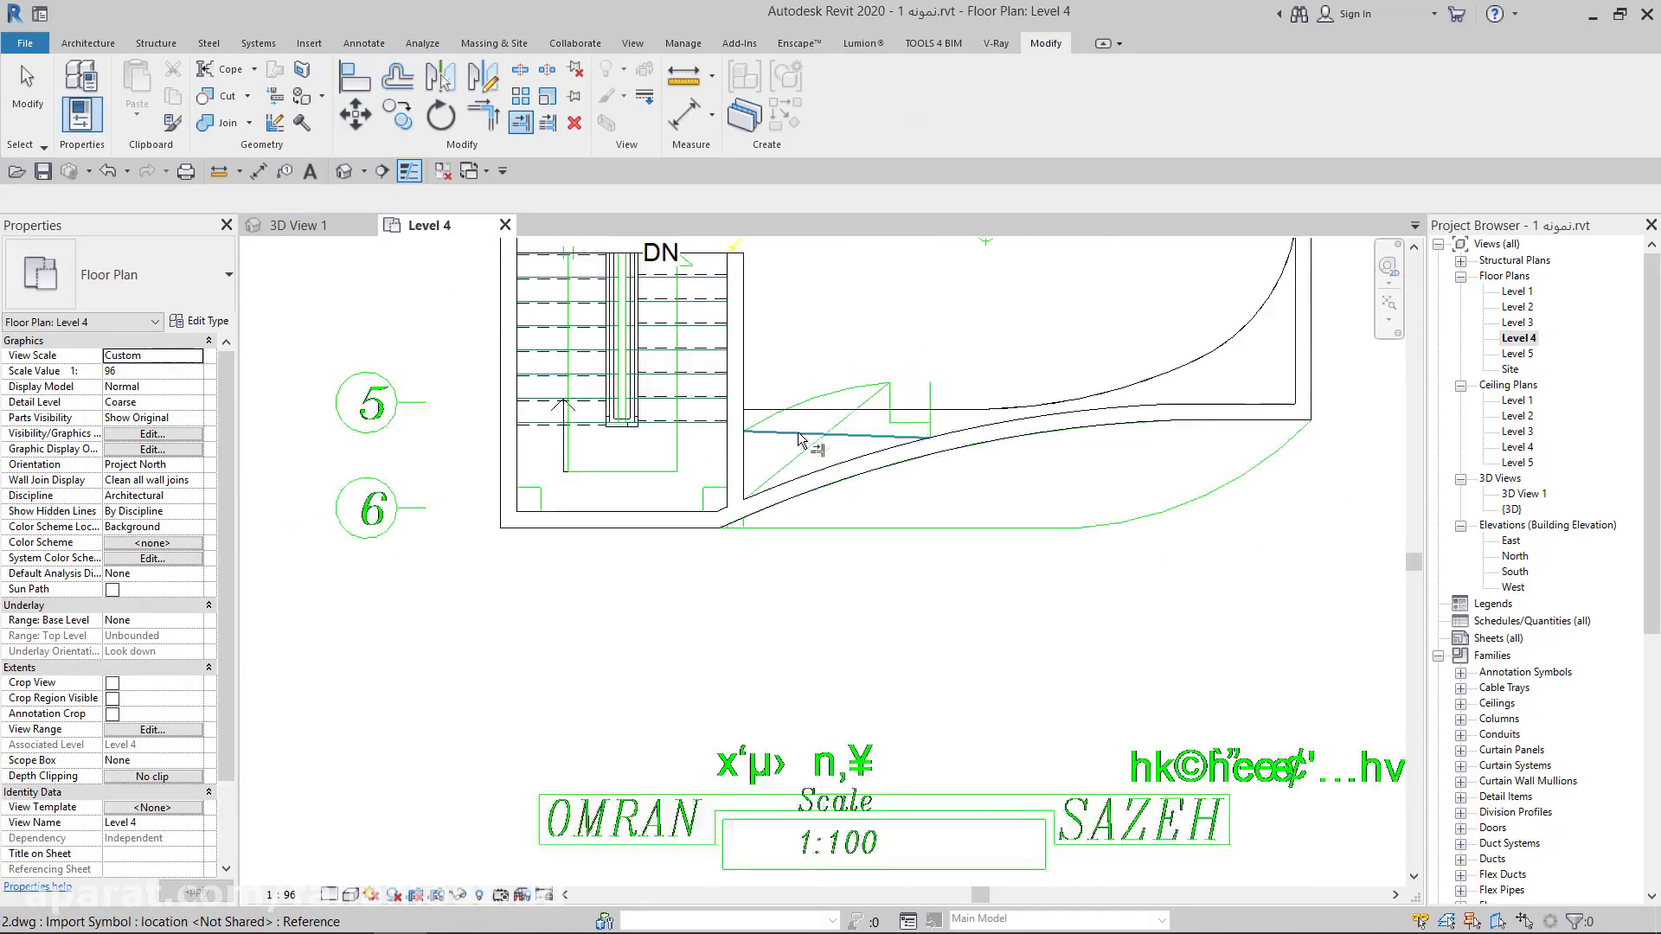
{"action": "mouse_move", "coordinate": [692, 480]}
{"action": "middle_mouse_down"}
{"action": "mouse_move", "coordinate": [792, 526]}
{"action": "mouse_move", "coordinate": [537, 597]}
{"action": "middle_mouse_up"}
{"action": "scroll", "coordinate": [792, 525], "scroll_direction": "up", "scroll_amount": 1}
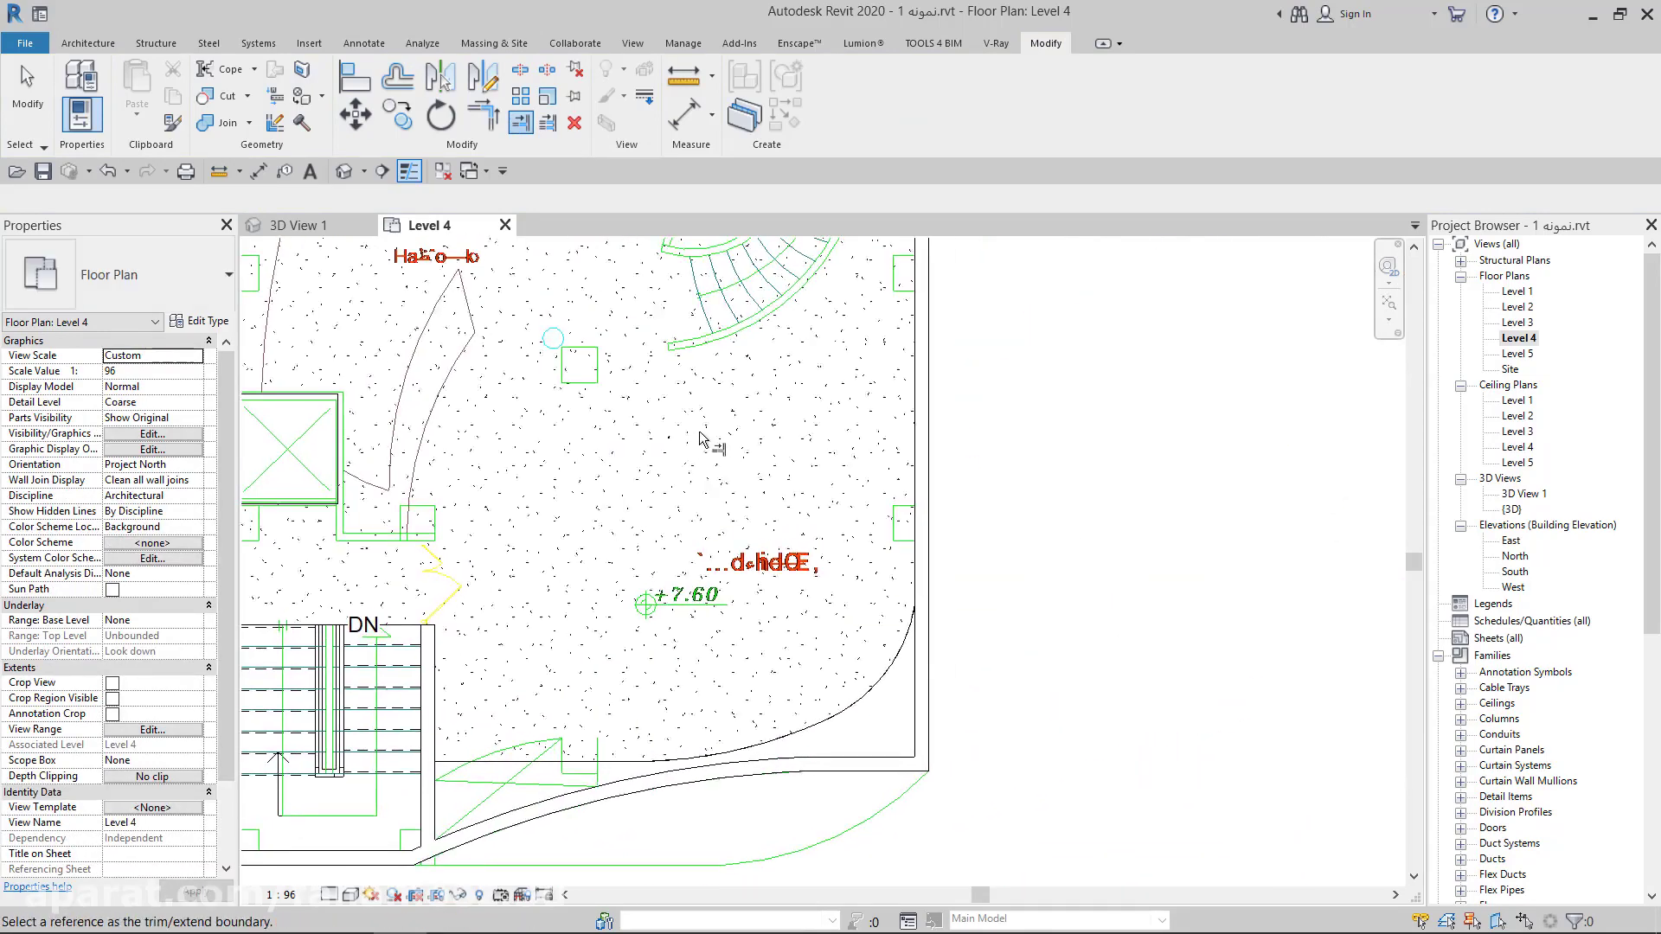
{"action": "scroll", "coordinate": [704, 445], "scroll_direction": "down", "scroll_amount": 3}
{"action": "middle_click_drag", "start_coordinate": [704, 445], "coordinate": [674, 563]}
Start the Trim/Extend tool with the TR alias
{"action": "key", "text": "t"}
{"action": "key", "text": "r"}
{"action": "scroll", "coordinate": [606, 433], "scroll_direction": "up", "scroll_amount": 3}
{"action": "scroll", "coordinate": [586, 372], "scroll_direction": "up", "scroll_amount": 3}
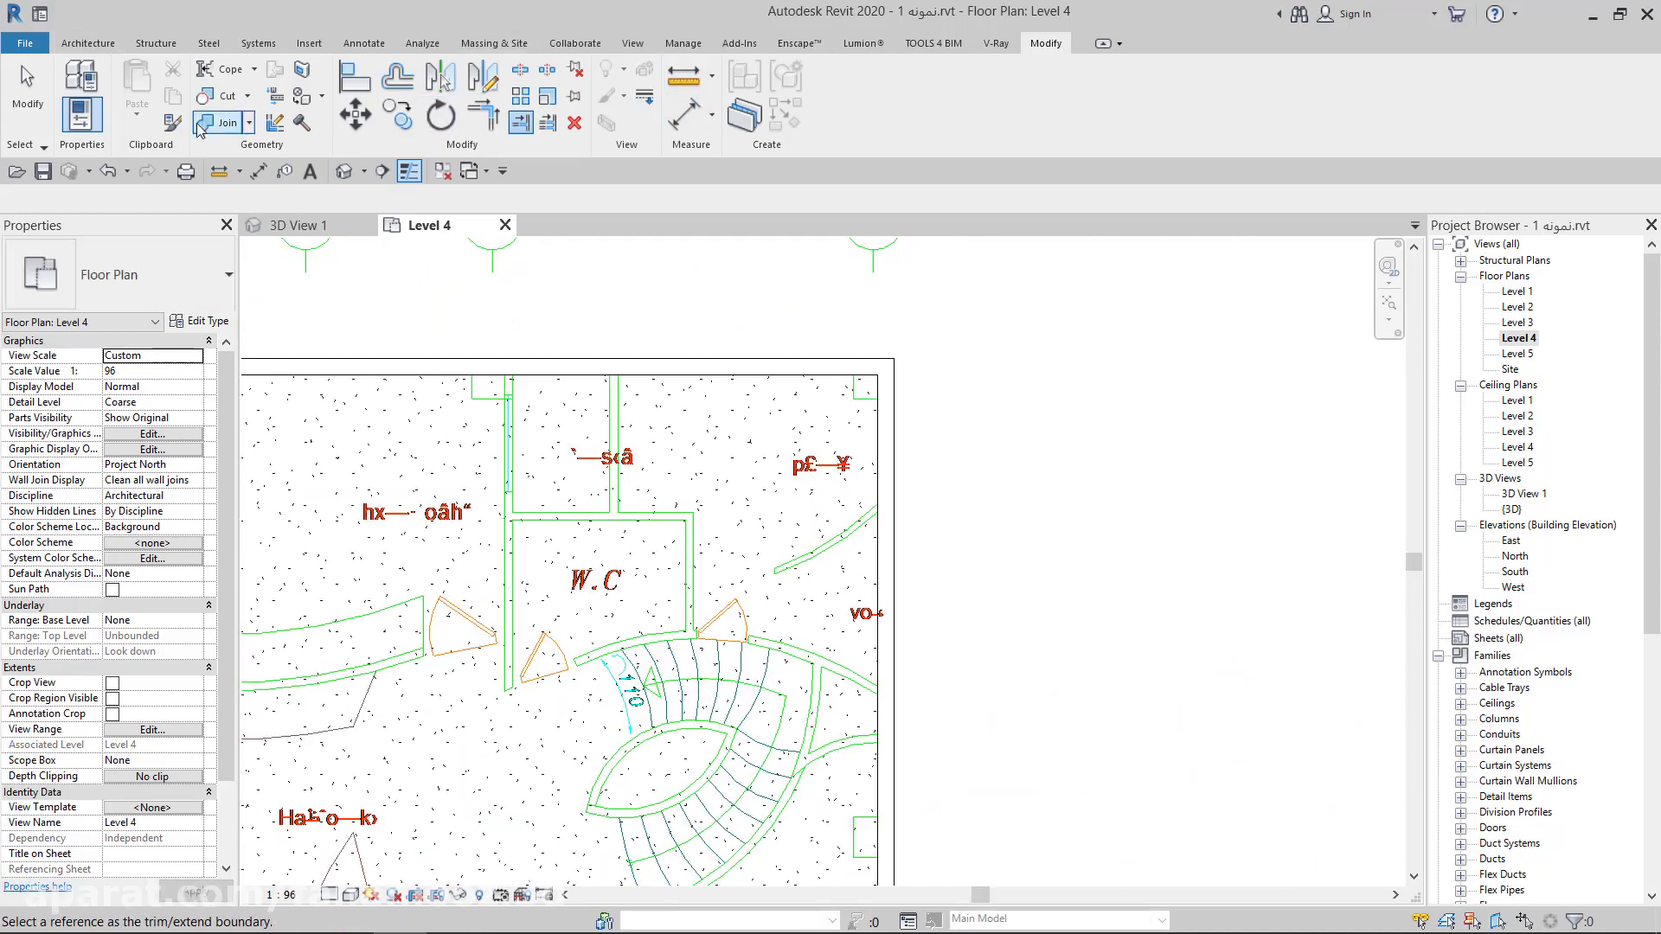
Set up Pick Lines wall placement with the 10 cm interior wall type and open the Location Line choices
{"action": "left_click", "coordinate": [91, 42]}
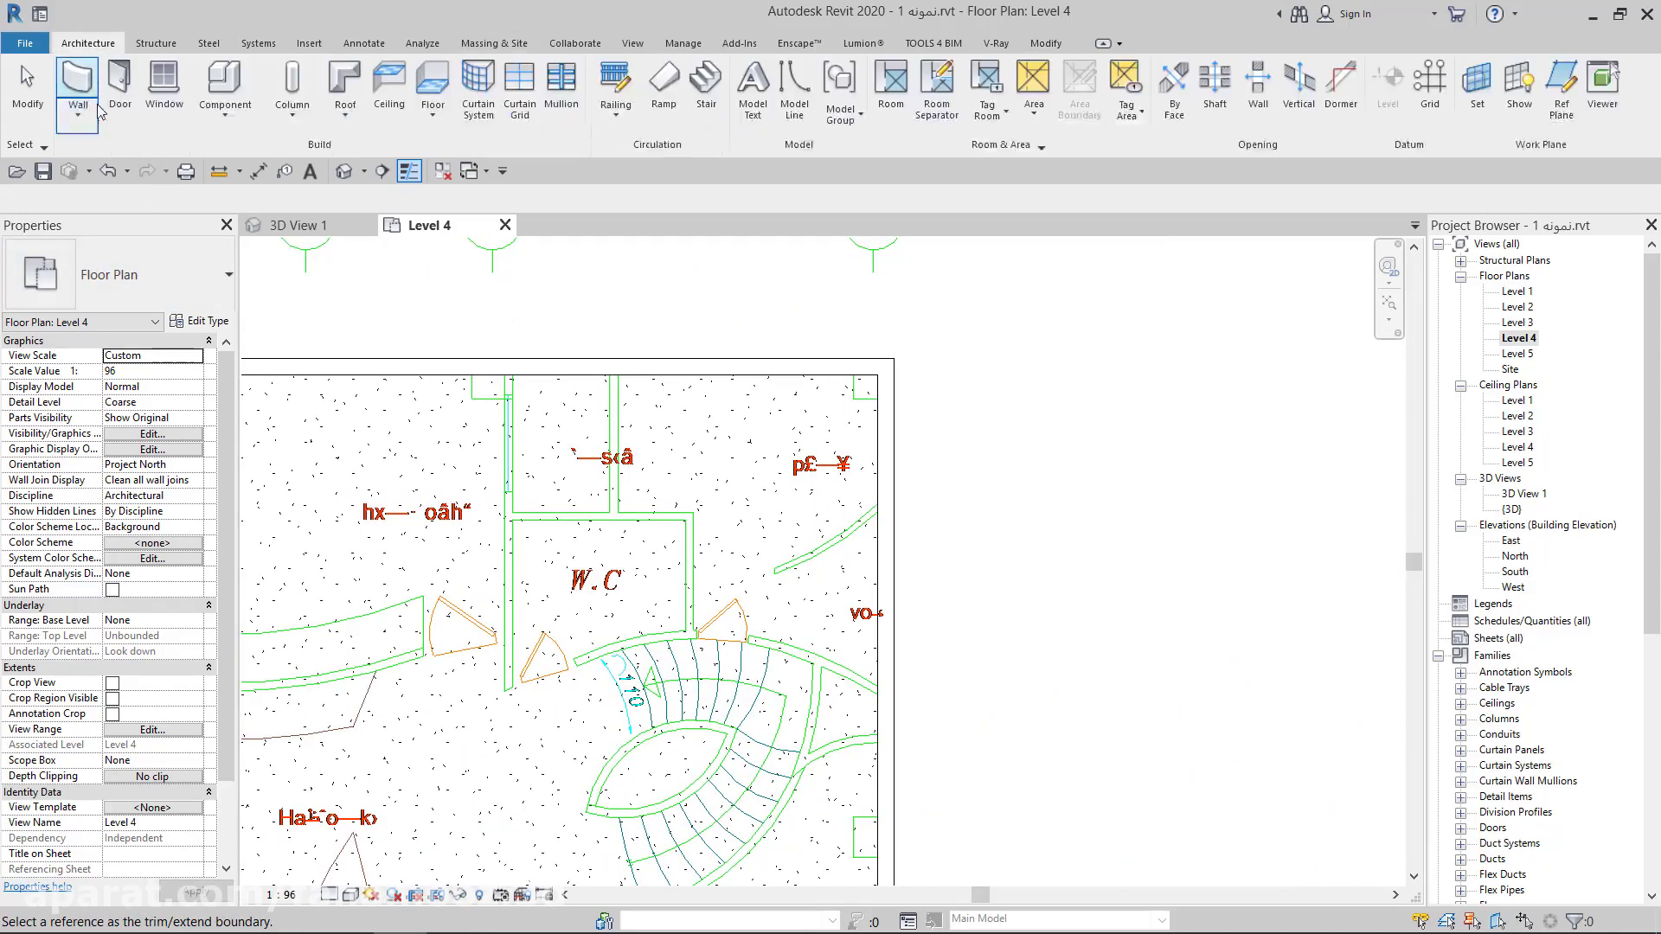
{"action": "left_click", "coordinate": [124, 290]}
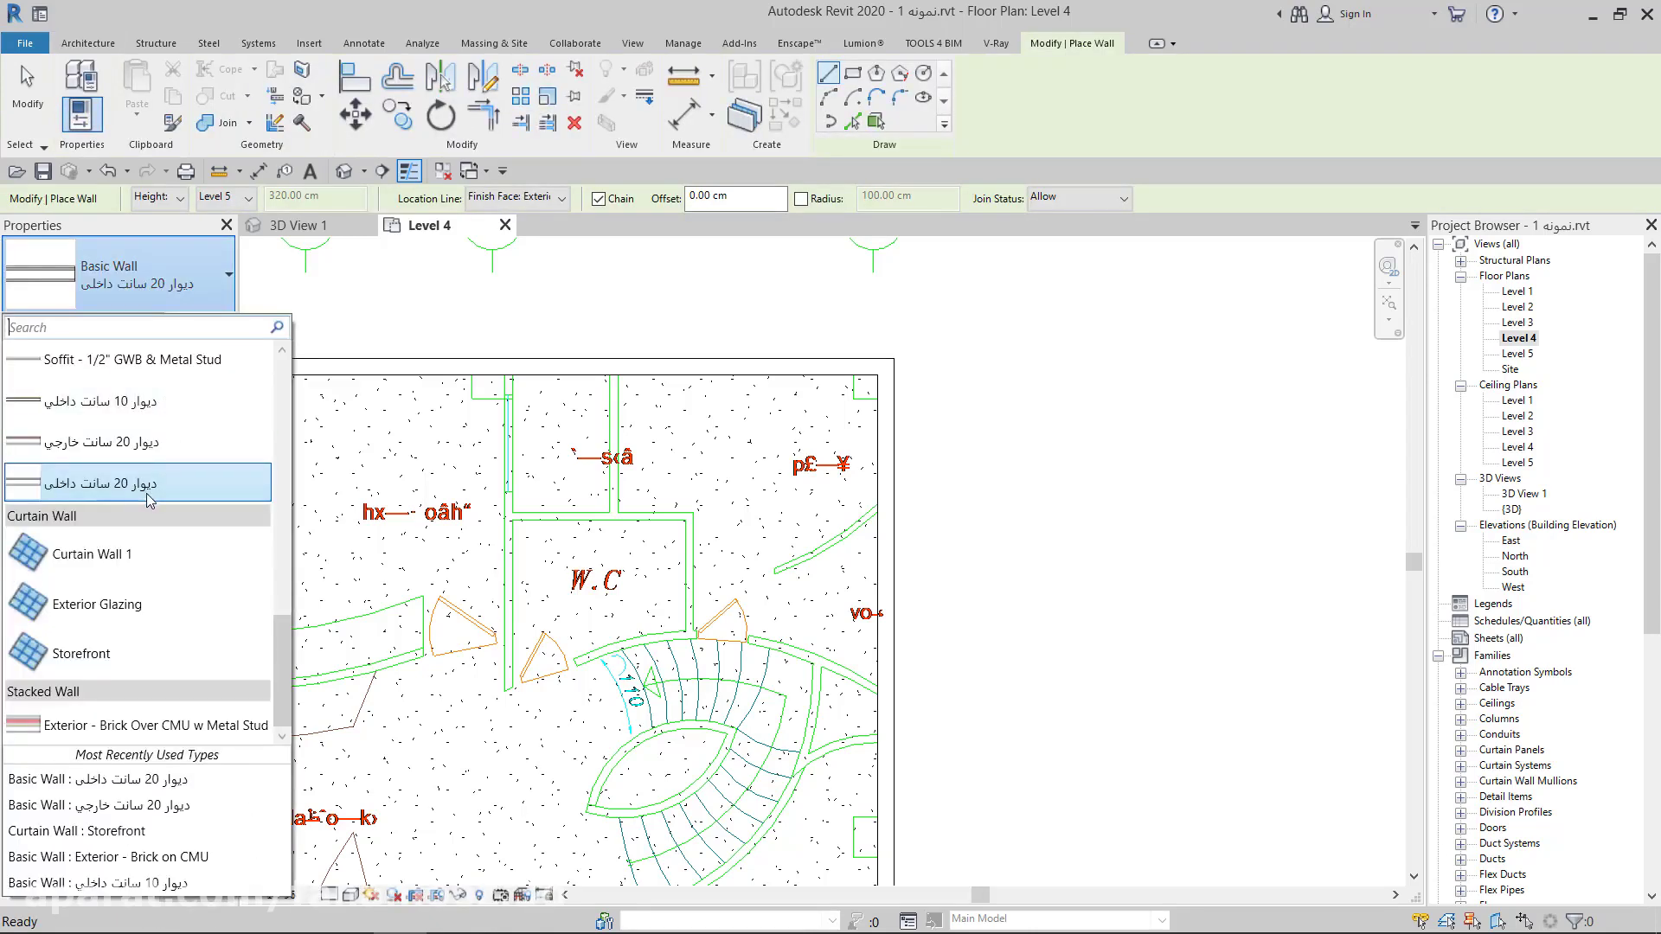
{"action": "left_click", "coordinate": [141, 405]}
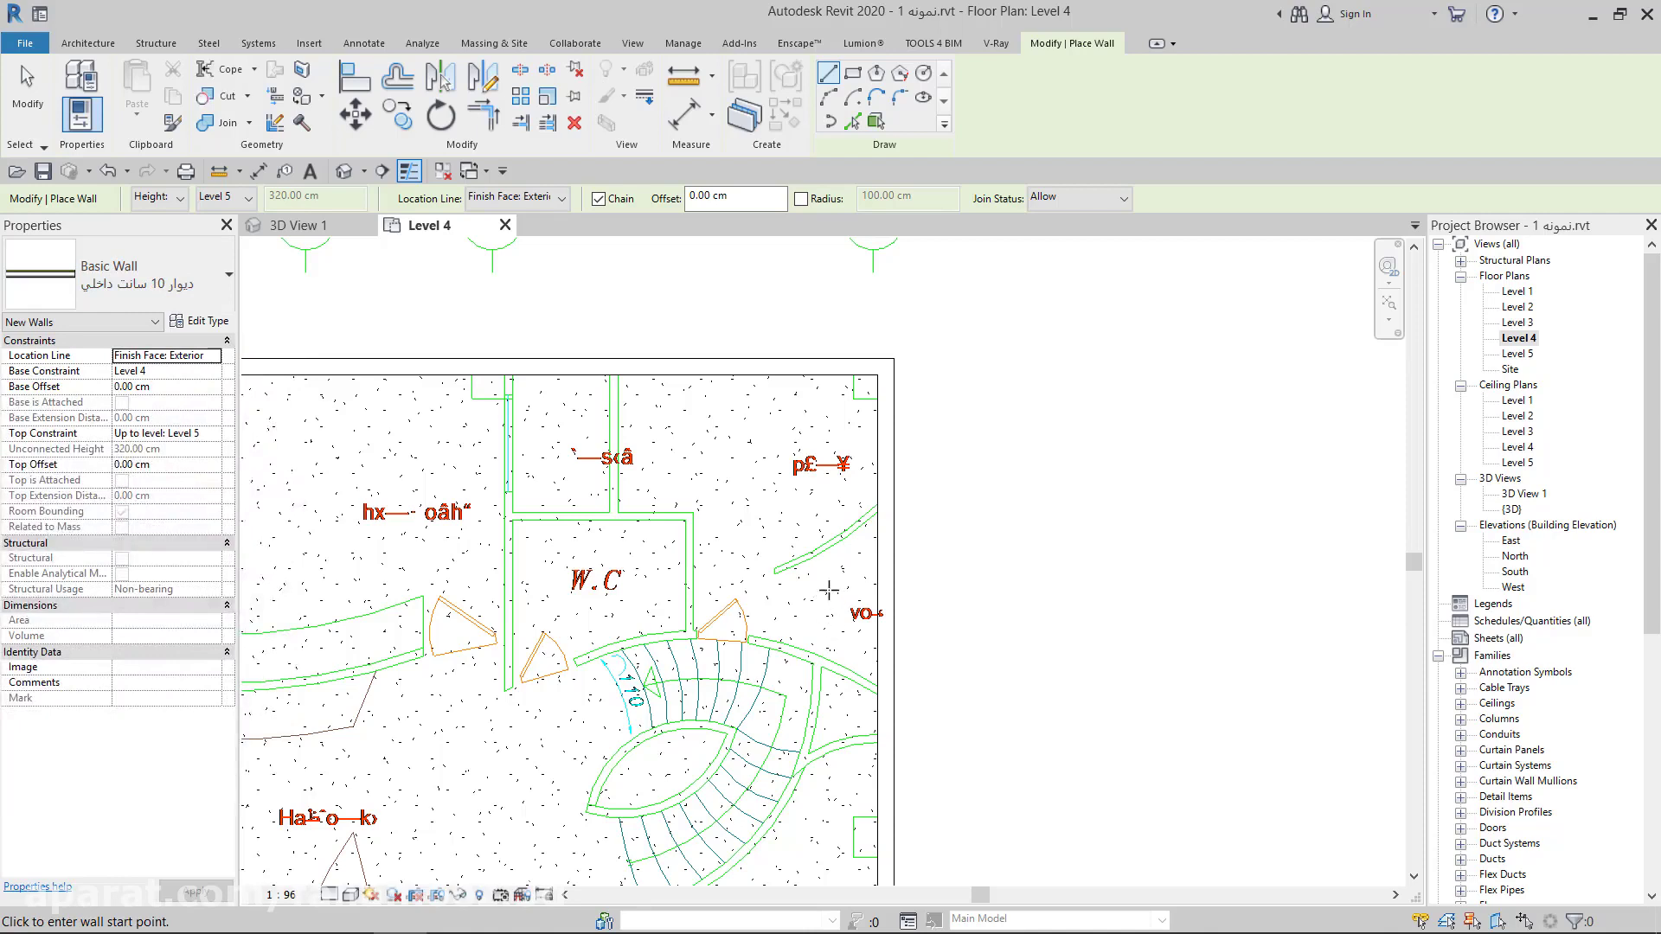
{"action": "scroll", "coordinate": [828, 590], "scroll_direction": "up", "scroll_amount": 3}
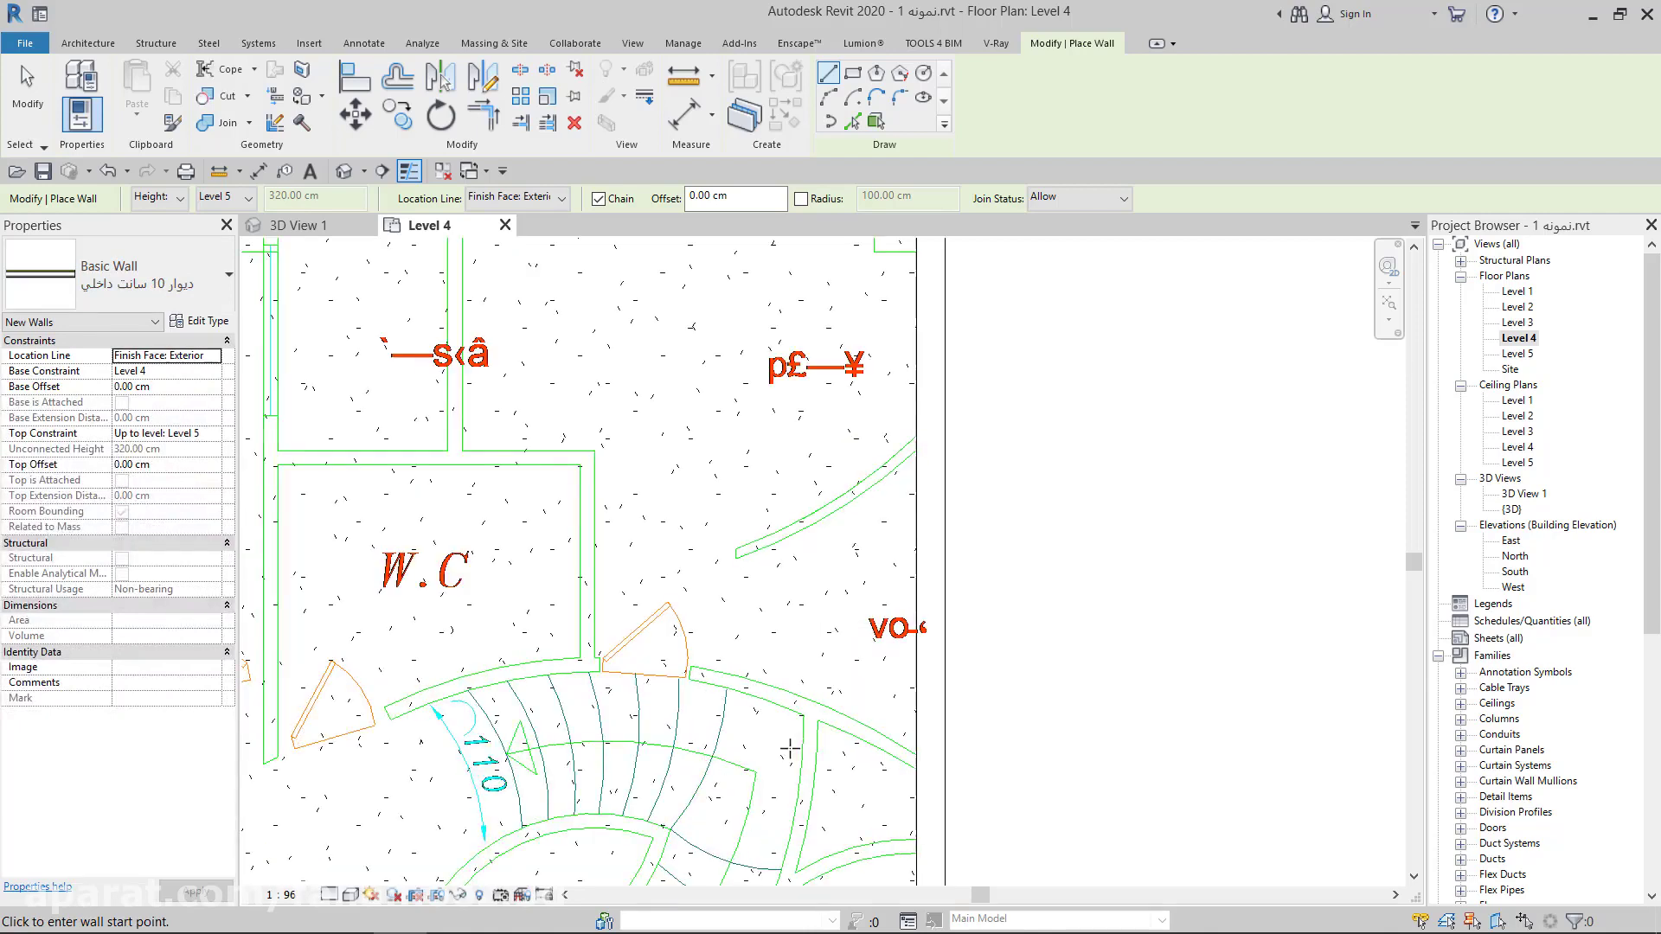
{"action": "left_click", "coordinate": [853, 122]}
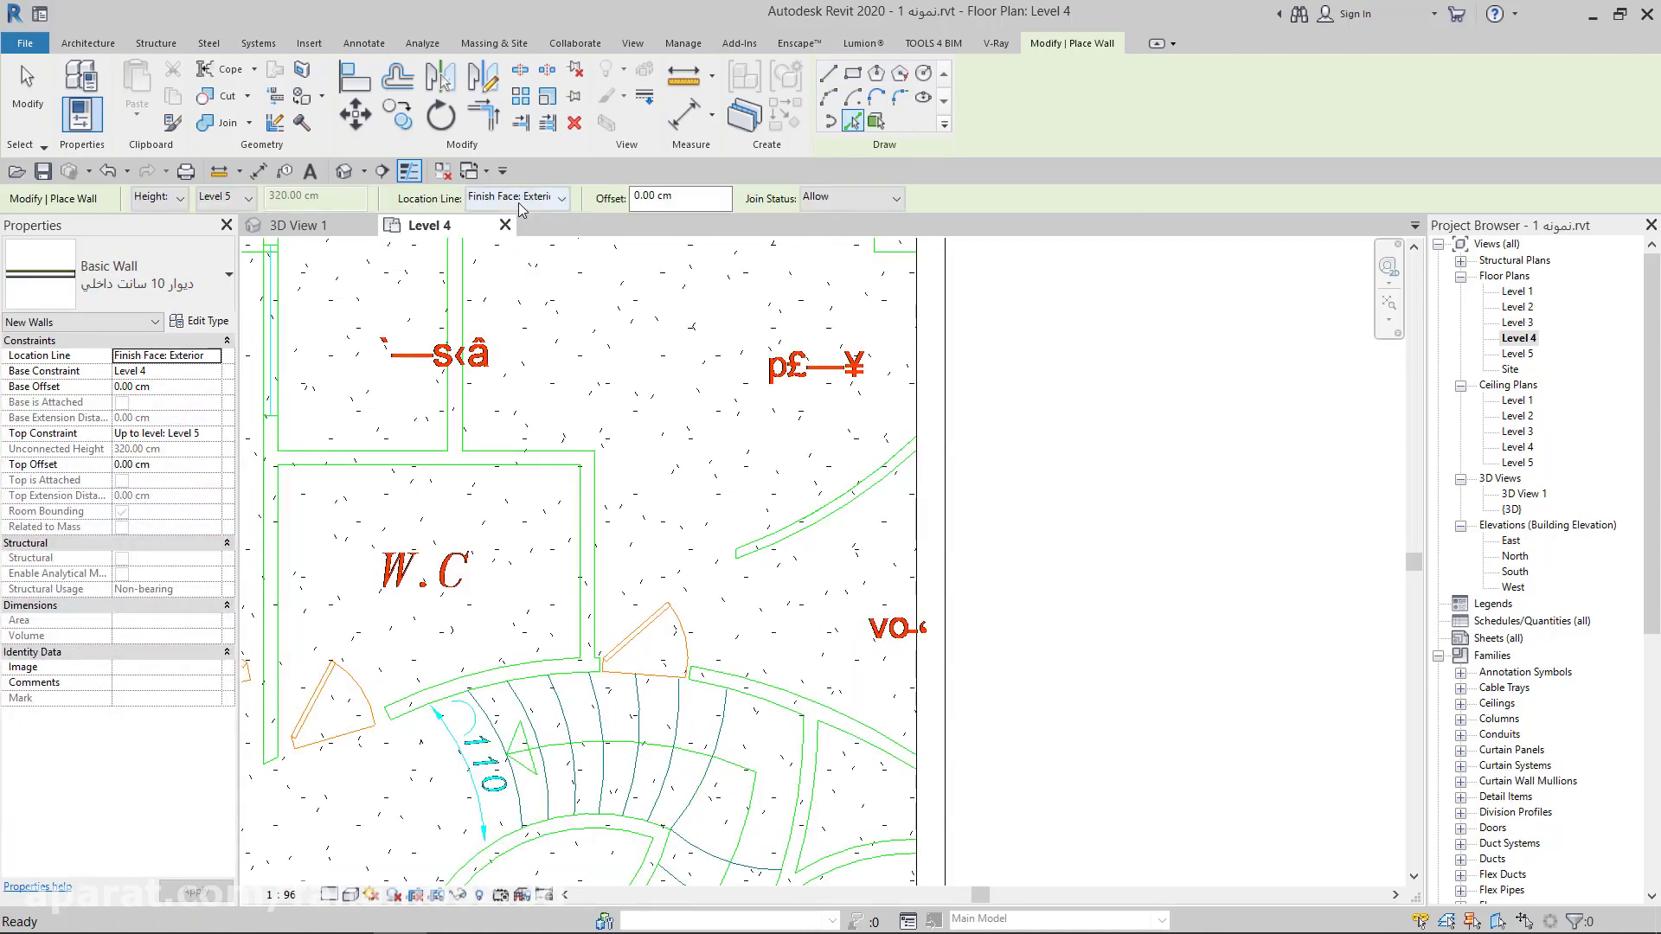
{"action": "left_click", "coordinate": [521, 199]}
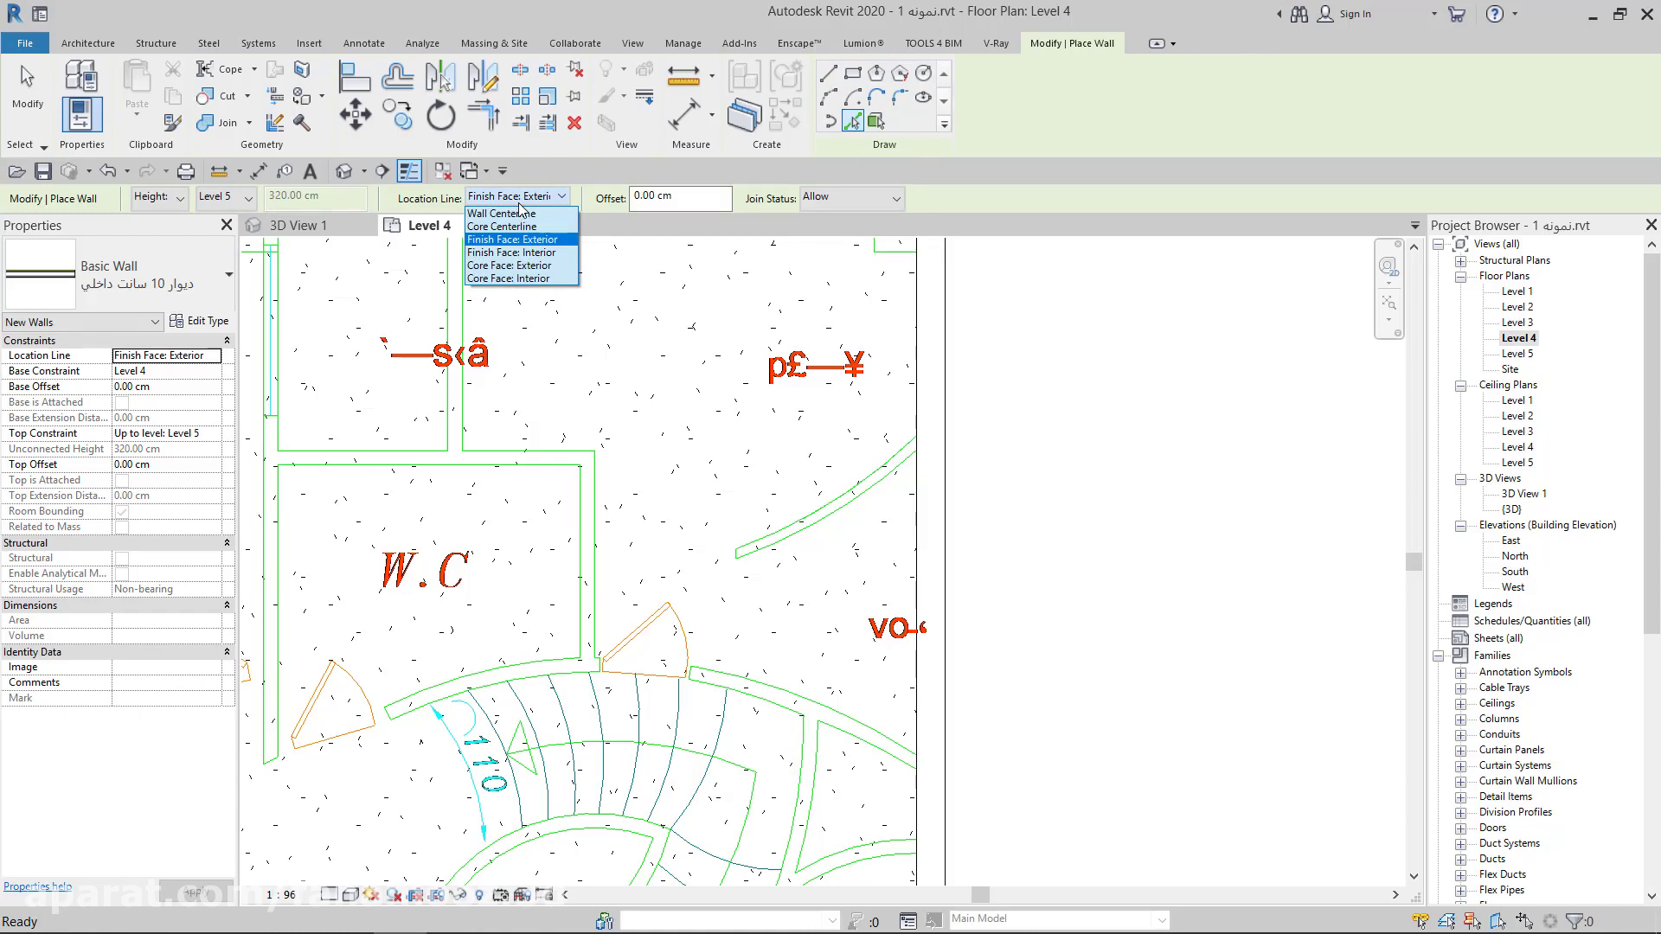
{"action": "left_click", "coordinate": [522, 243]}
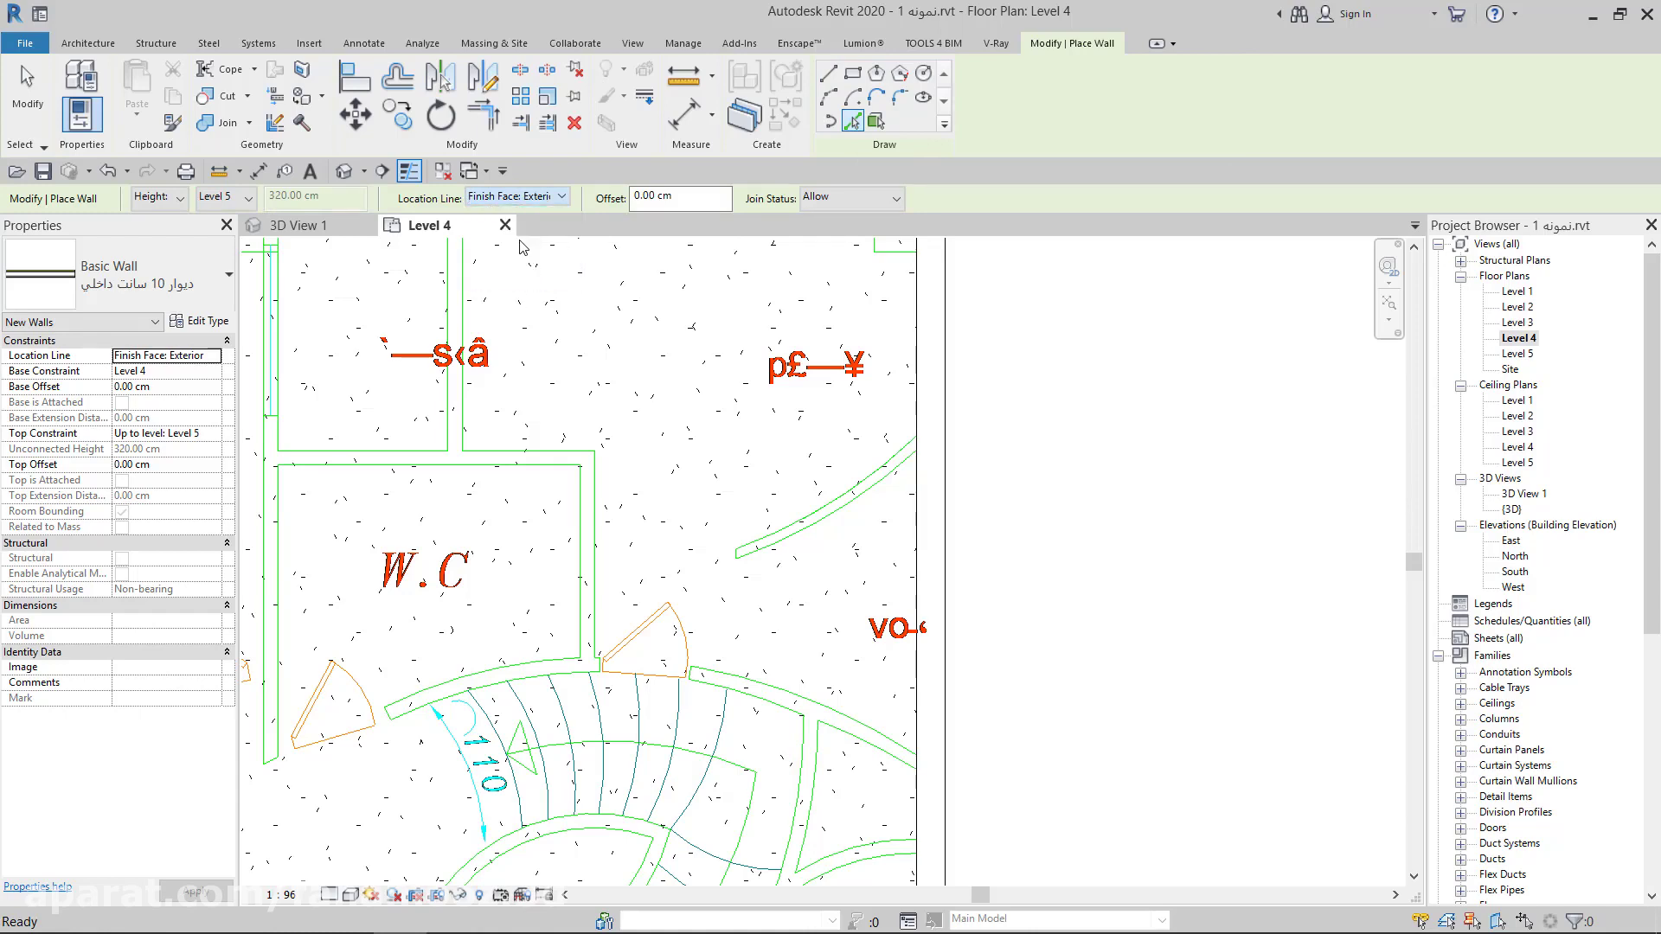
{"action": "left_click", "coordinate": [518, 200]}
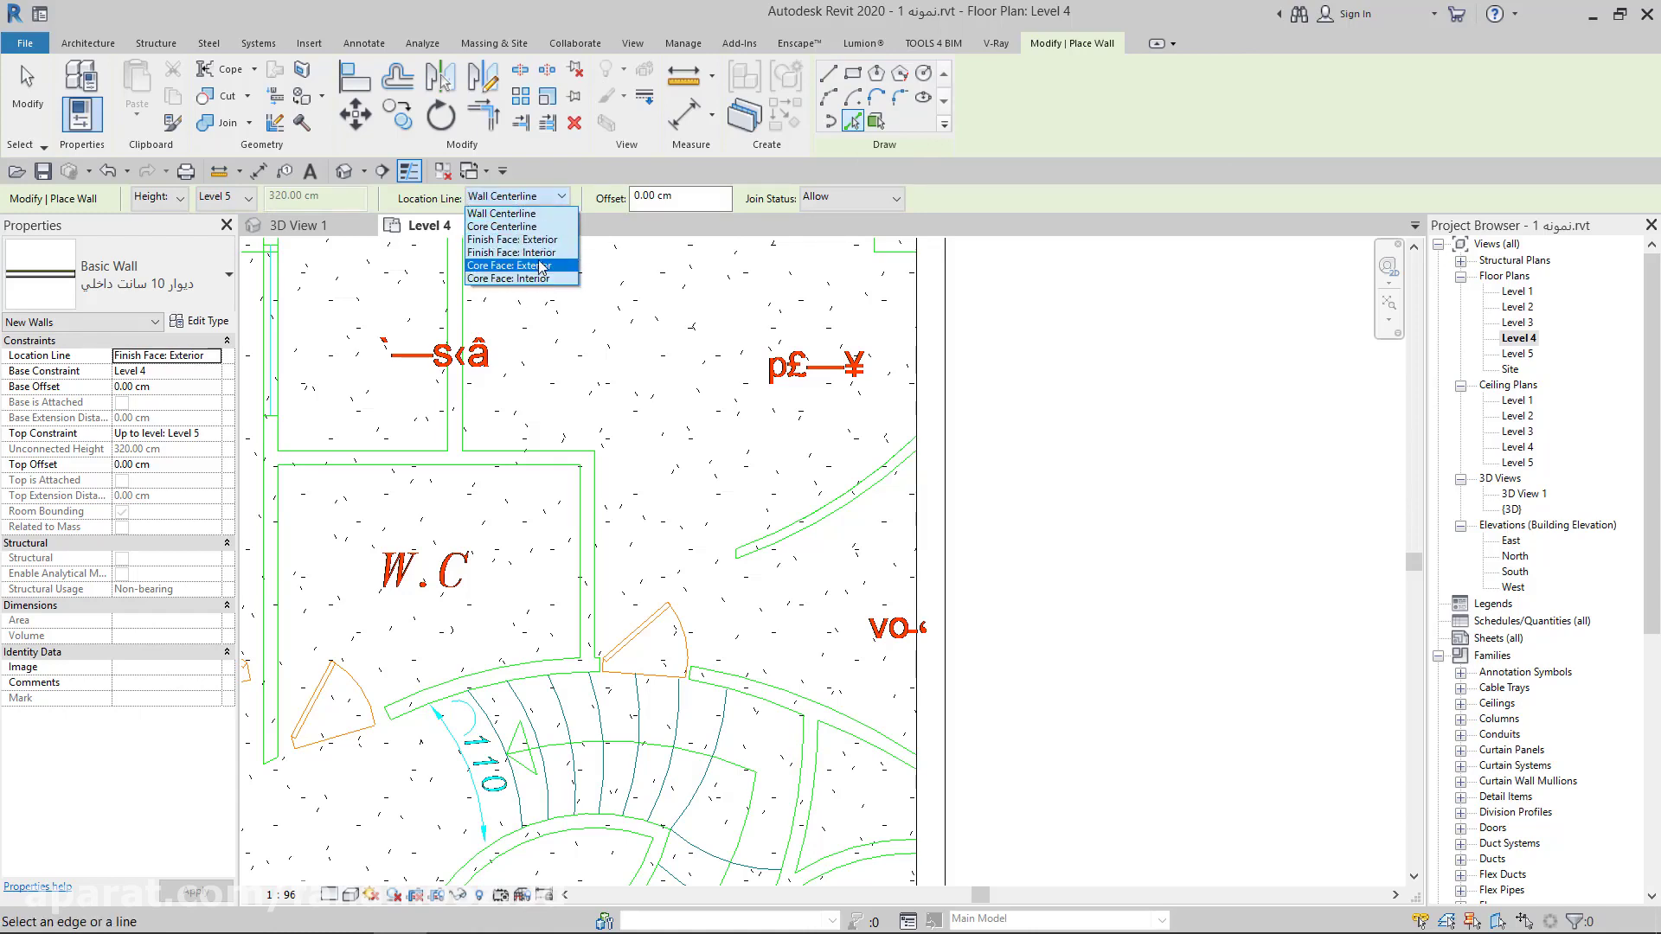
Set Location Line to Finish Face: Interior and place walls on the imported, arc and vertical lines
{"action": "left_click", "coordinate": [541, 252]}
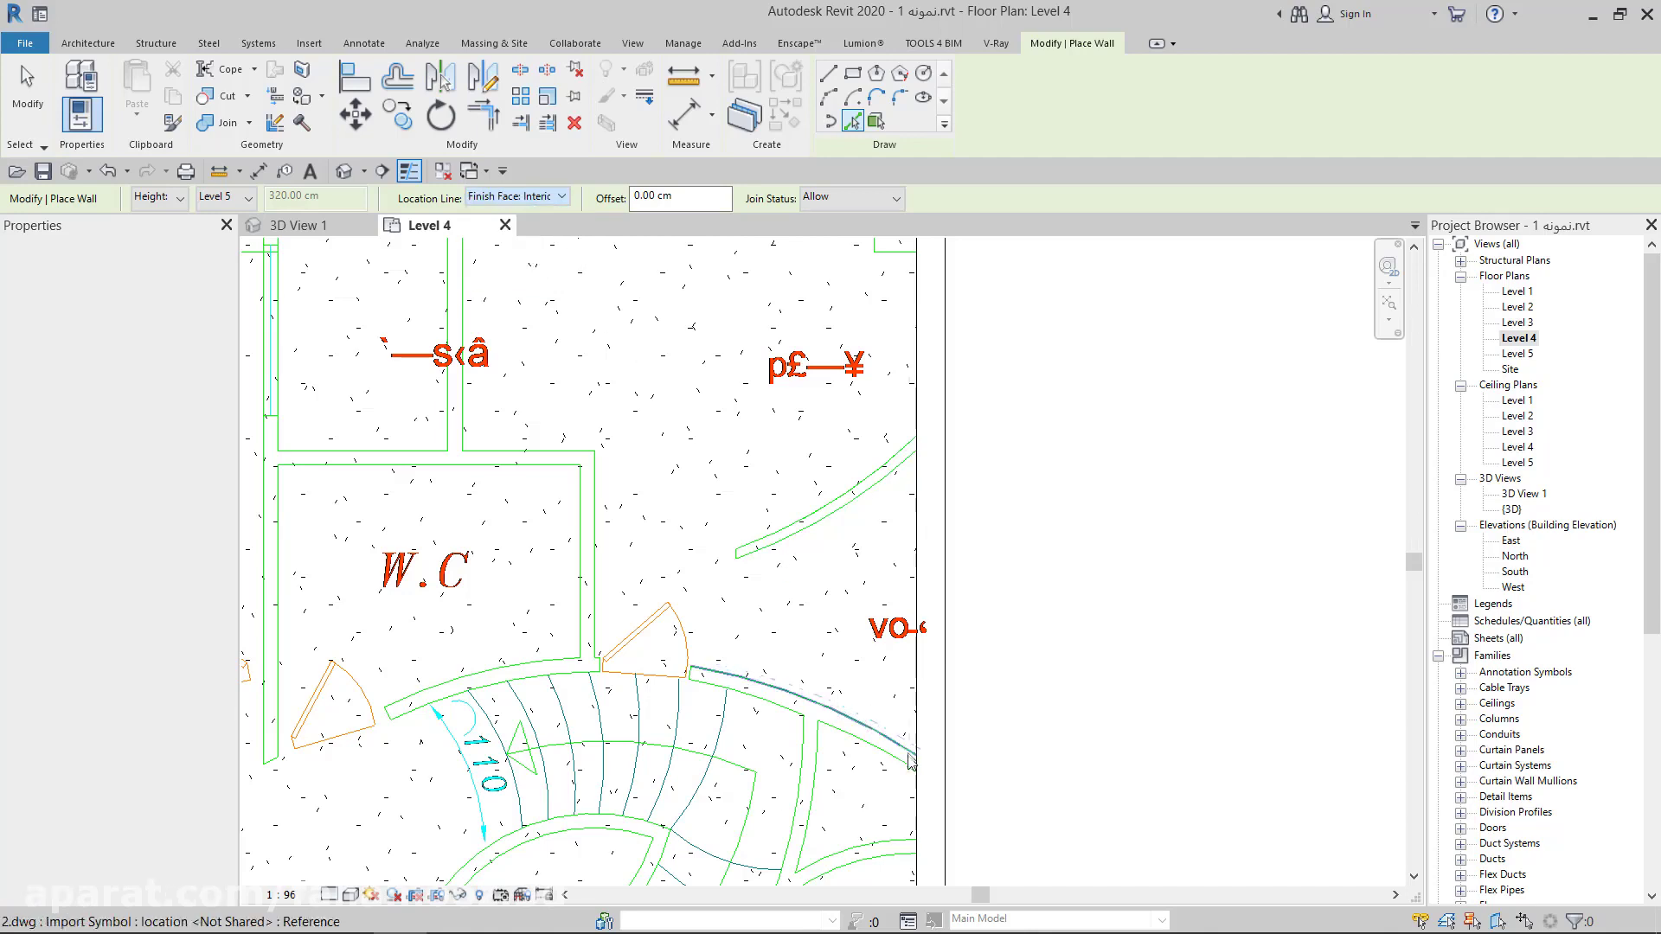
{"action": "left_click", "coordinate": [888, 757]}
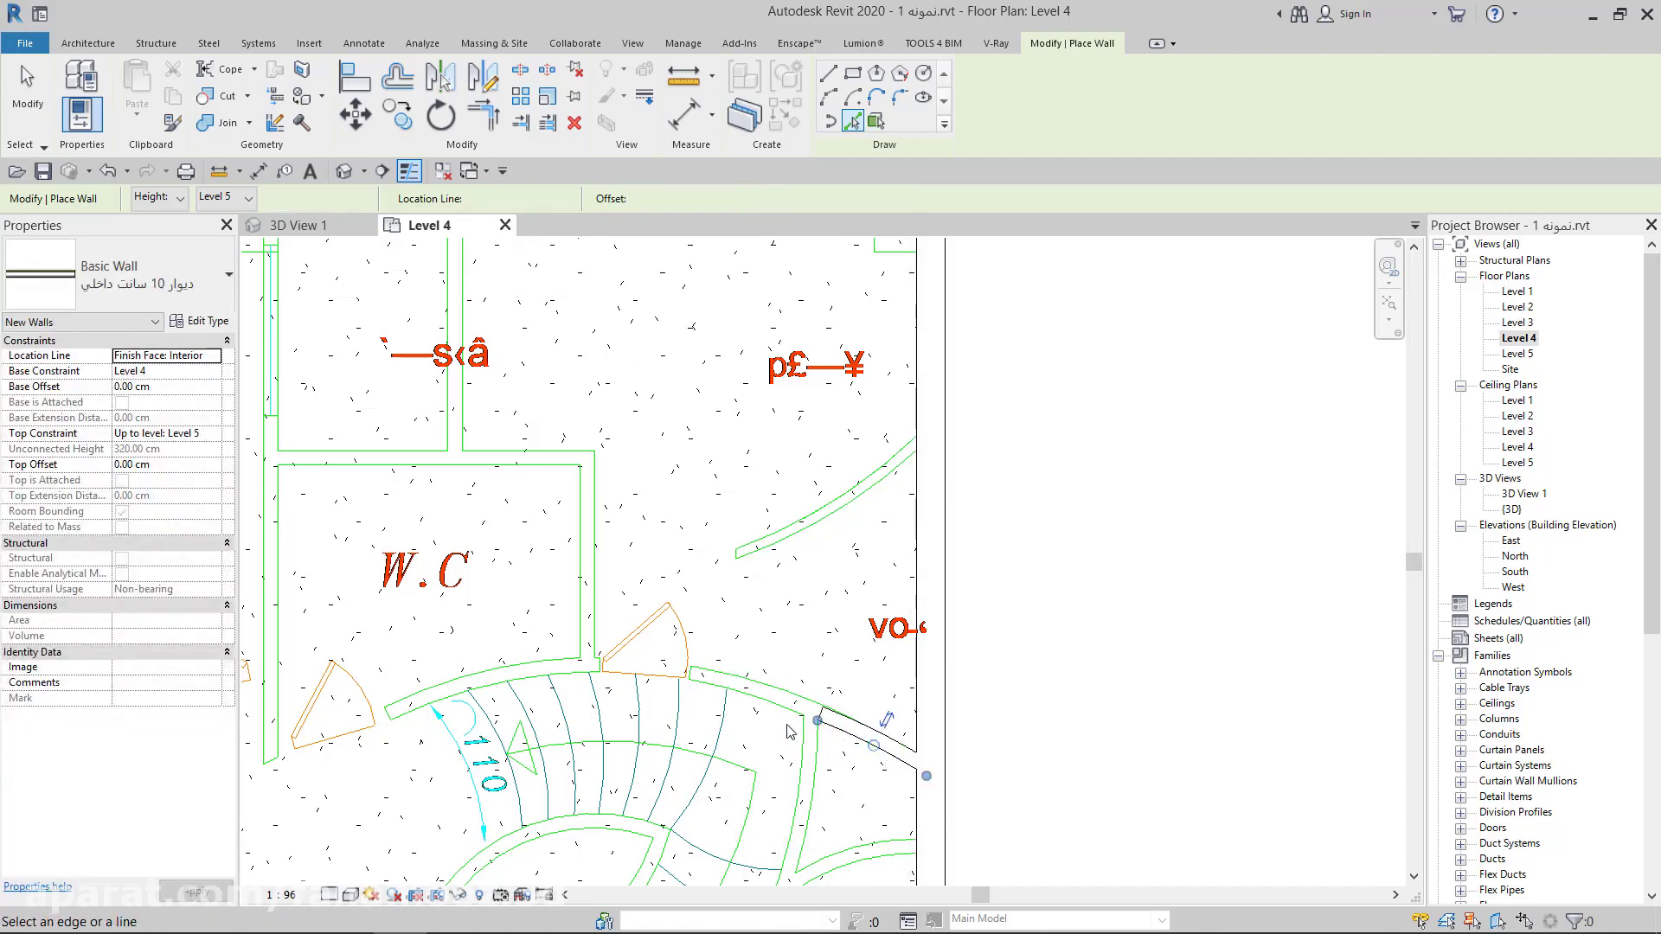
{"action": "left_click", "coordinate": [789, 711]}
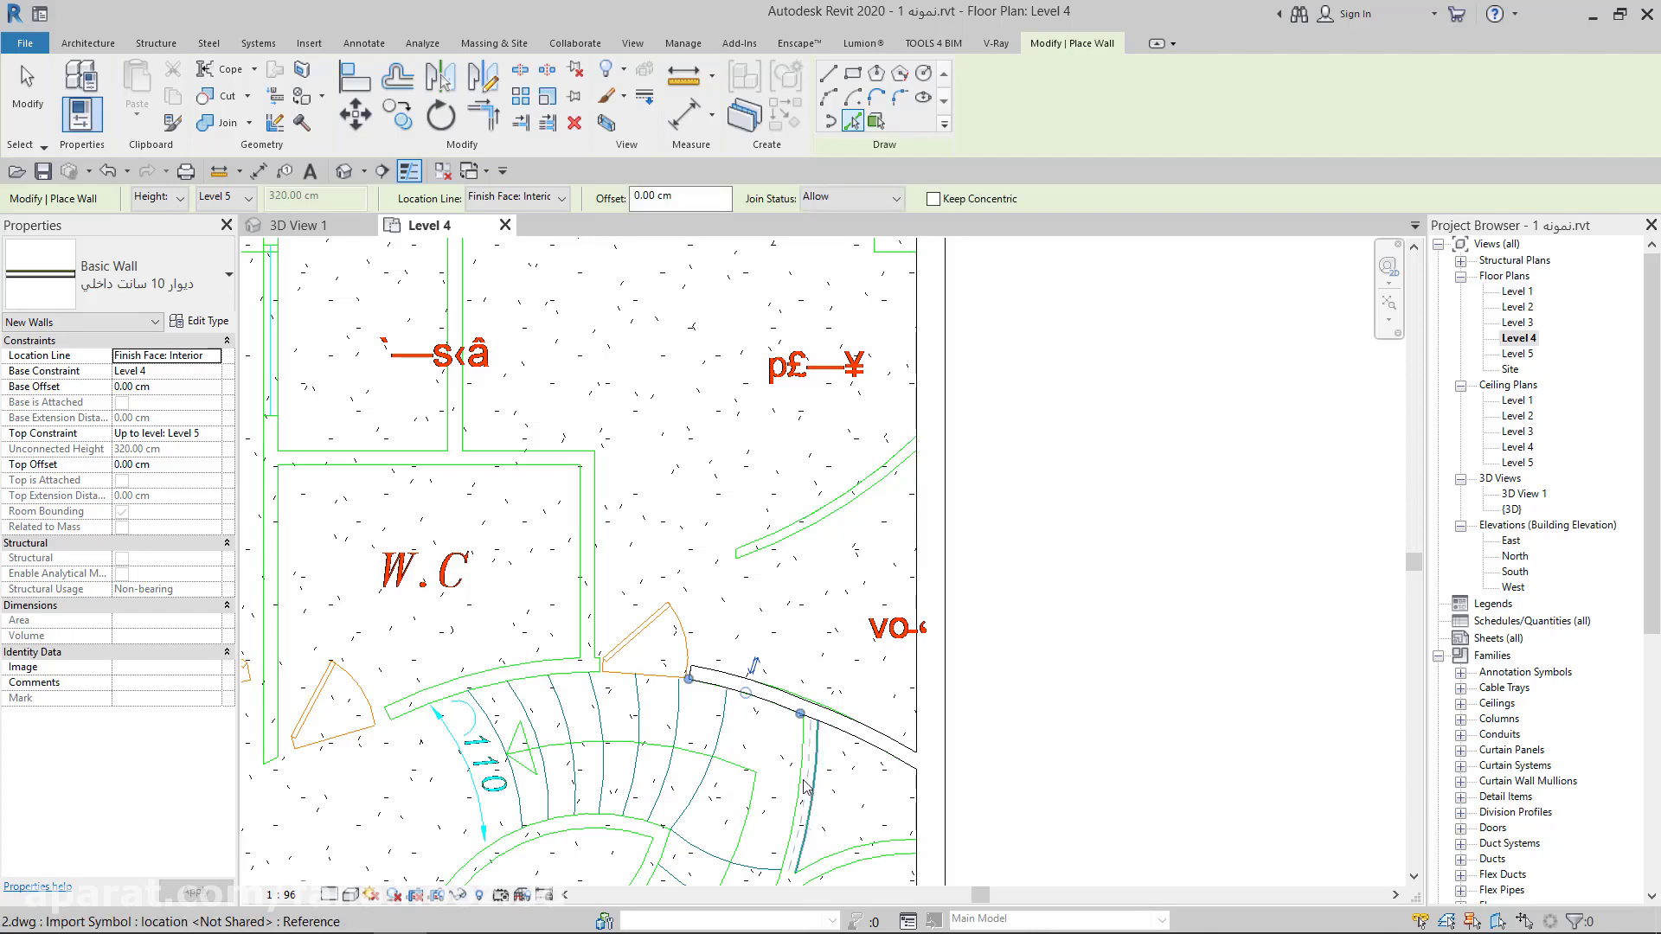
{"action": "left_click", "coordinate": [813, 820]}
{"action": "scroll", "coordinate": [813, 820], "scroll_direction": "down", "scroll_amount": 2}
{"action": "middle_click_drag", "start_coordinate": [813, 820], "coordinate": [839, 646]}
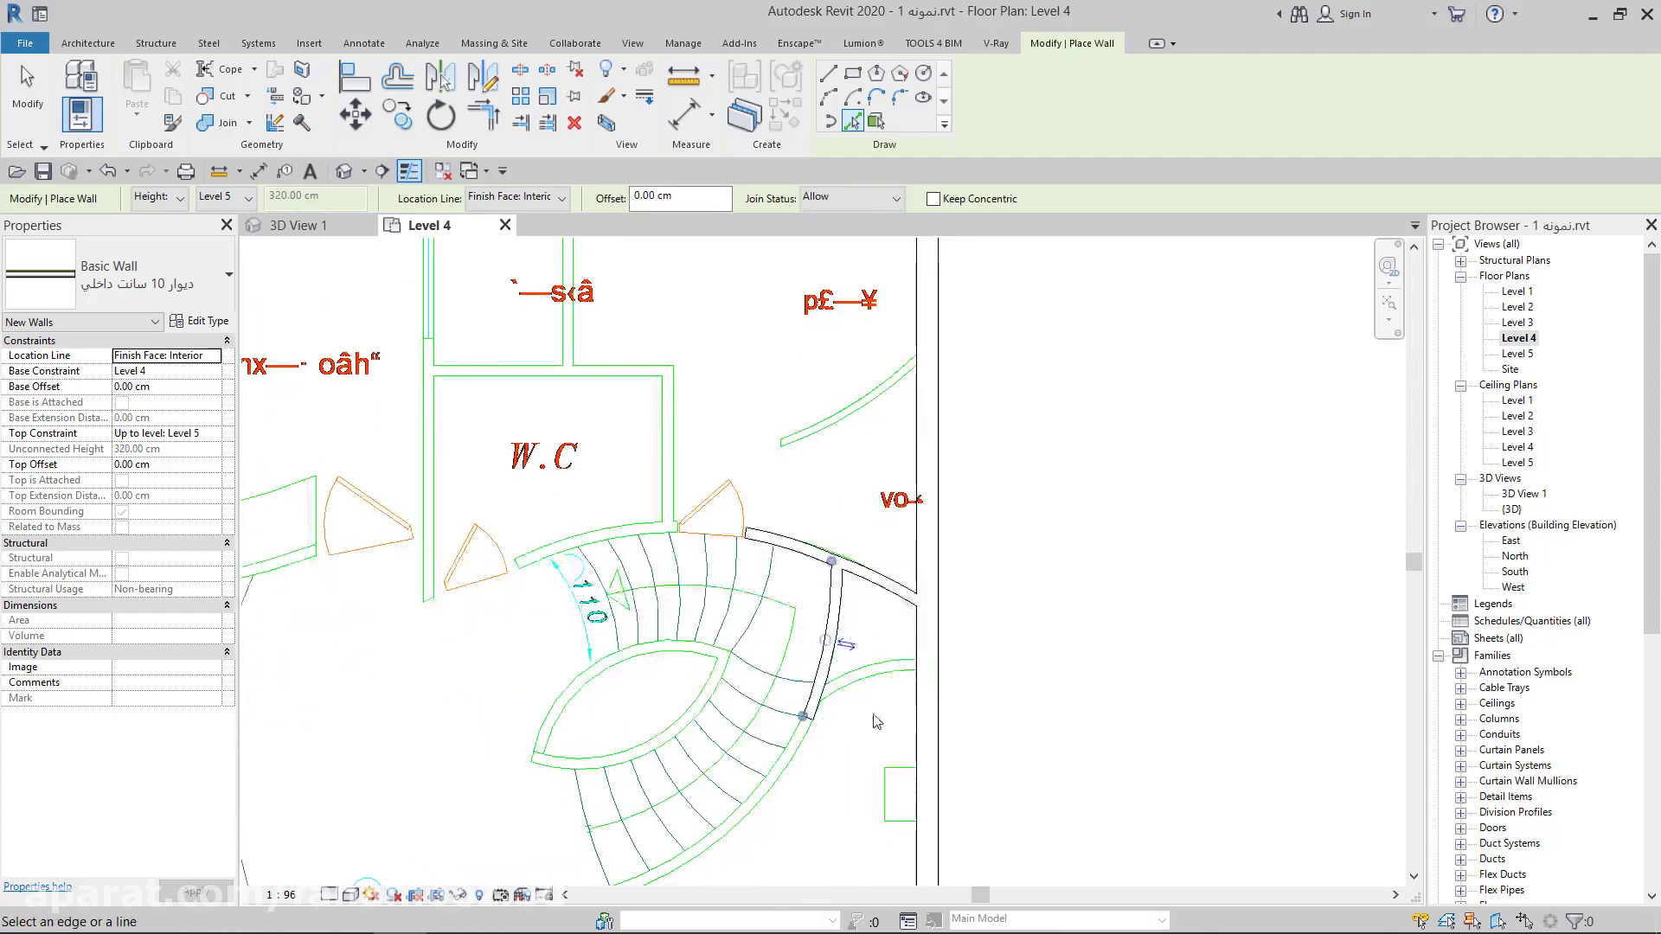
Place curved walls along the stair's outer, lower and upper arcs
{"action": "left_click", "coordinate": [882, 686]}
{"action": "scroll", "coordinate": [882, 685], "scroll_direction": "down", "scroll_amount": 2}
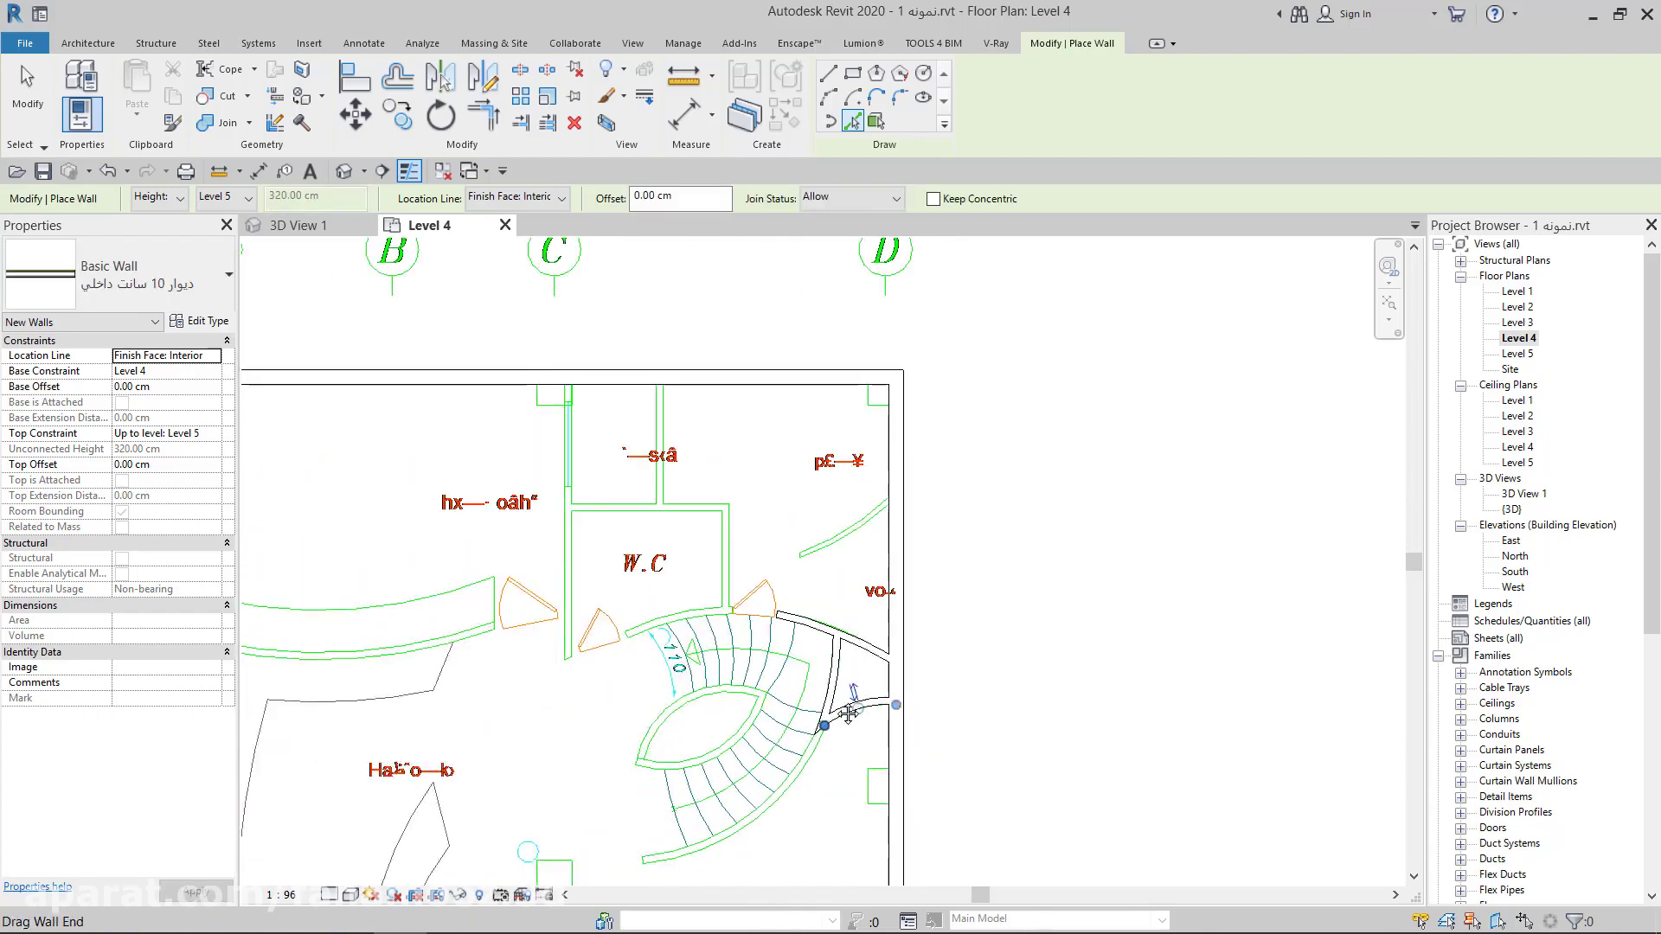
{"action": "middle_click_drag", "start_coordinate": [811, 733], "coordinate": [821, 708]}
{"action": "scroll", "coordinate": [820, 705], "scroll_direction": "up", "scroll_amount": 1}
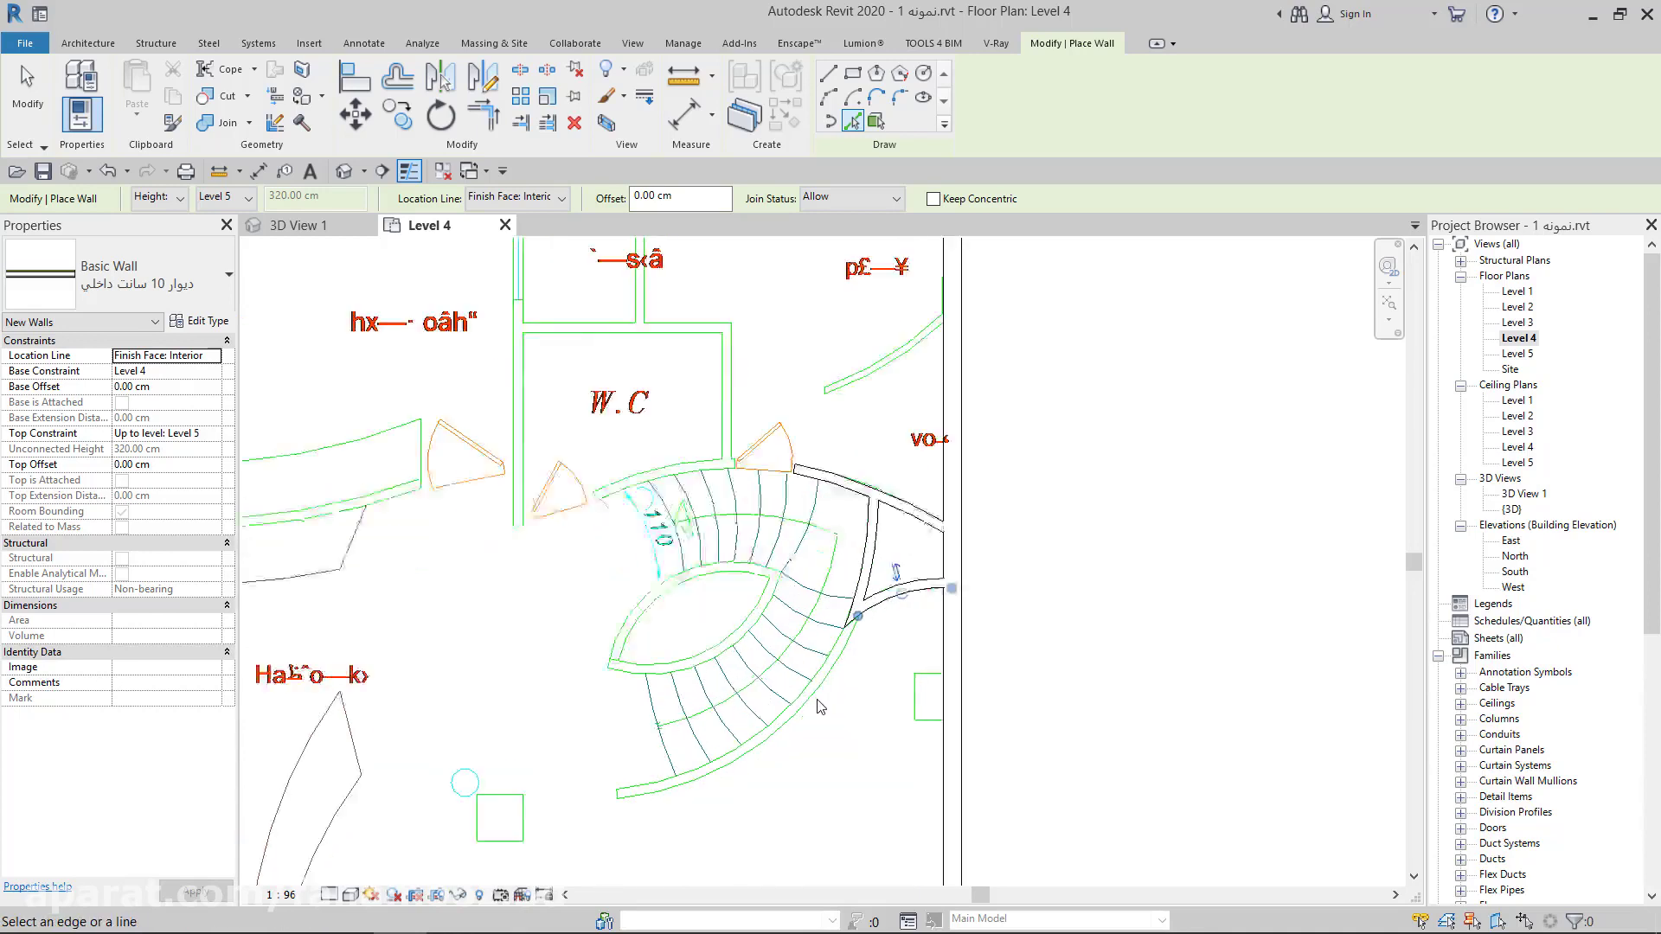
{"action": "scroll", "coordinate": [815, 700], "scroll_direction": "up", "scroll_amount": 1}
{"action": "left_click", "coordinate": [813, 701]}
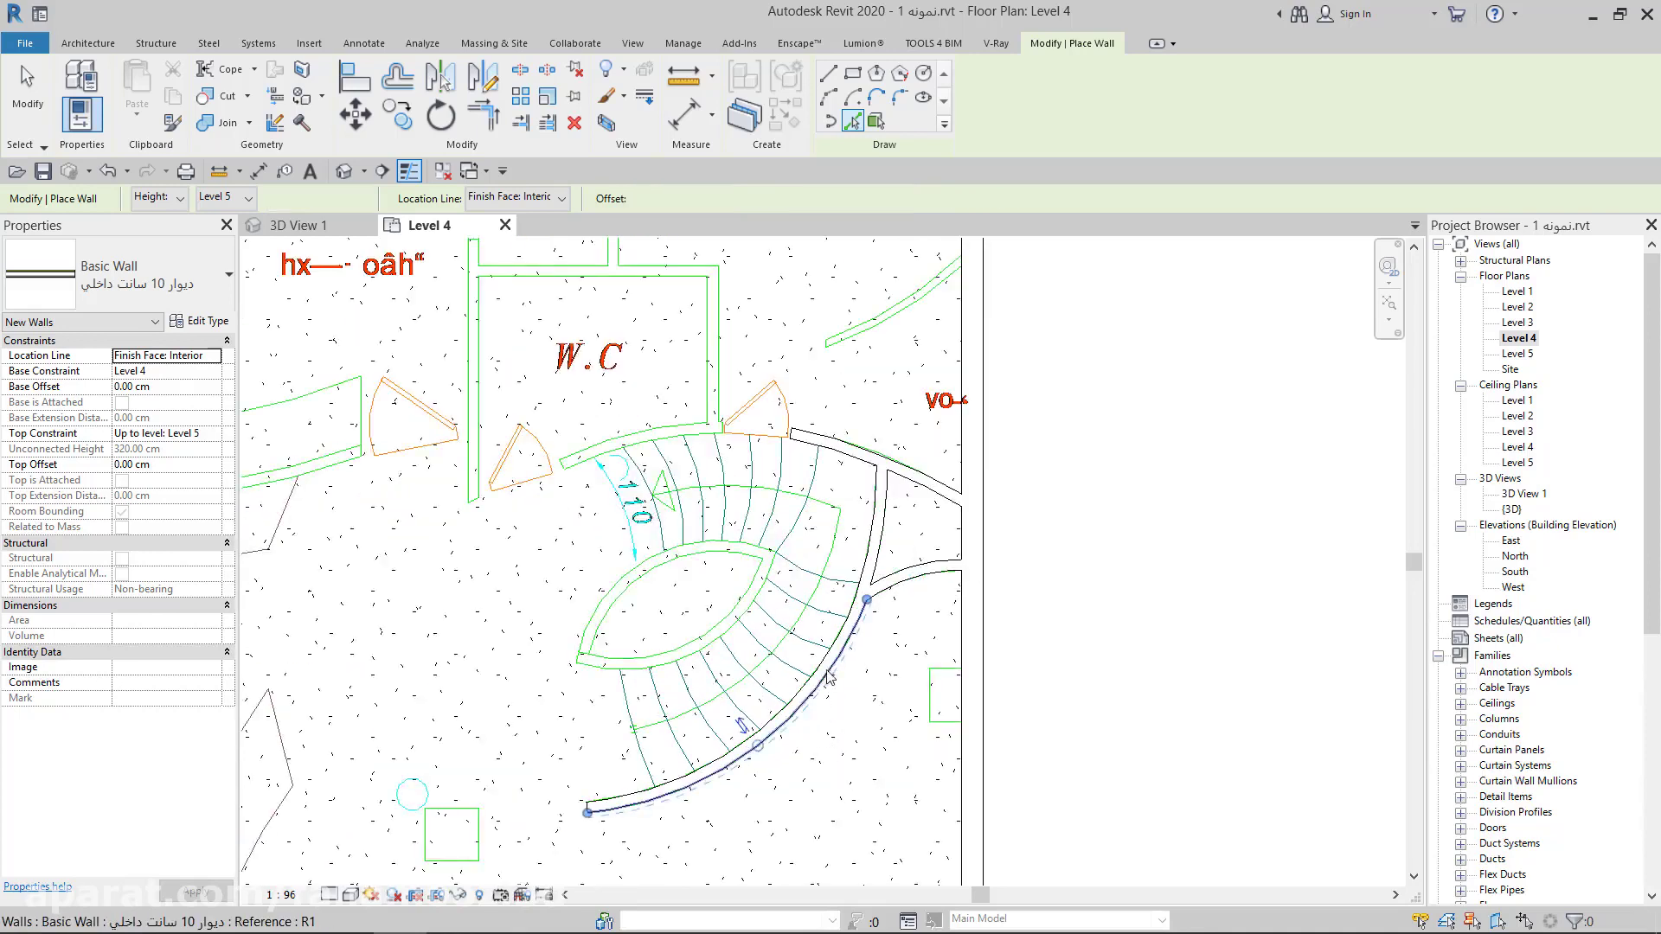
{"action": "scroll", "coordinate": [818, 662], "scroll_direction": "up", "scroll_amount": 2}
{"action": "left_click", "coordinate": [581, 325]}
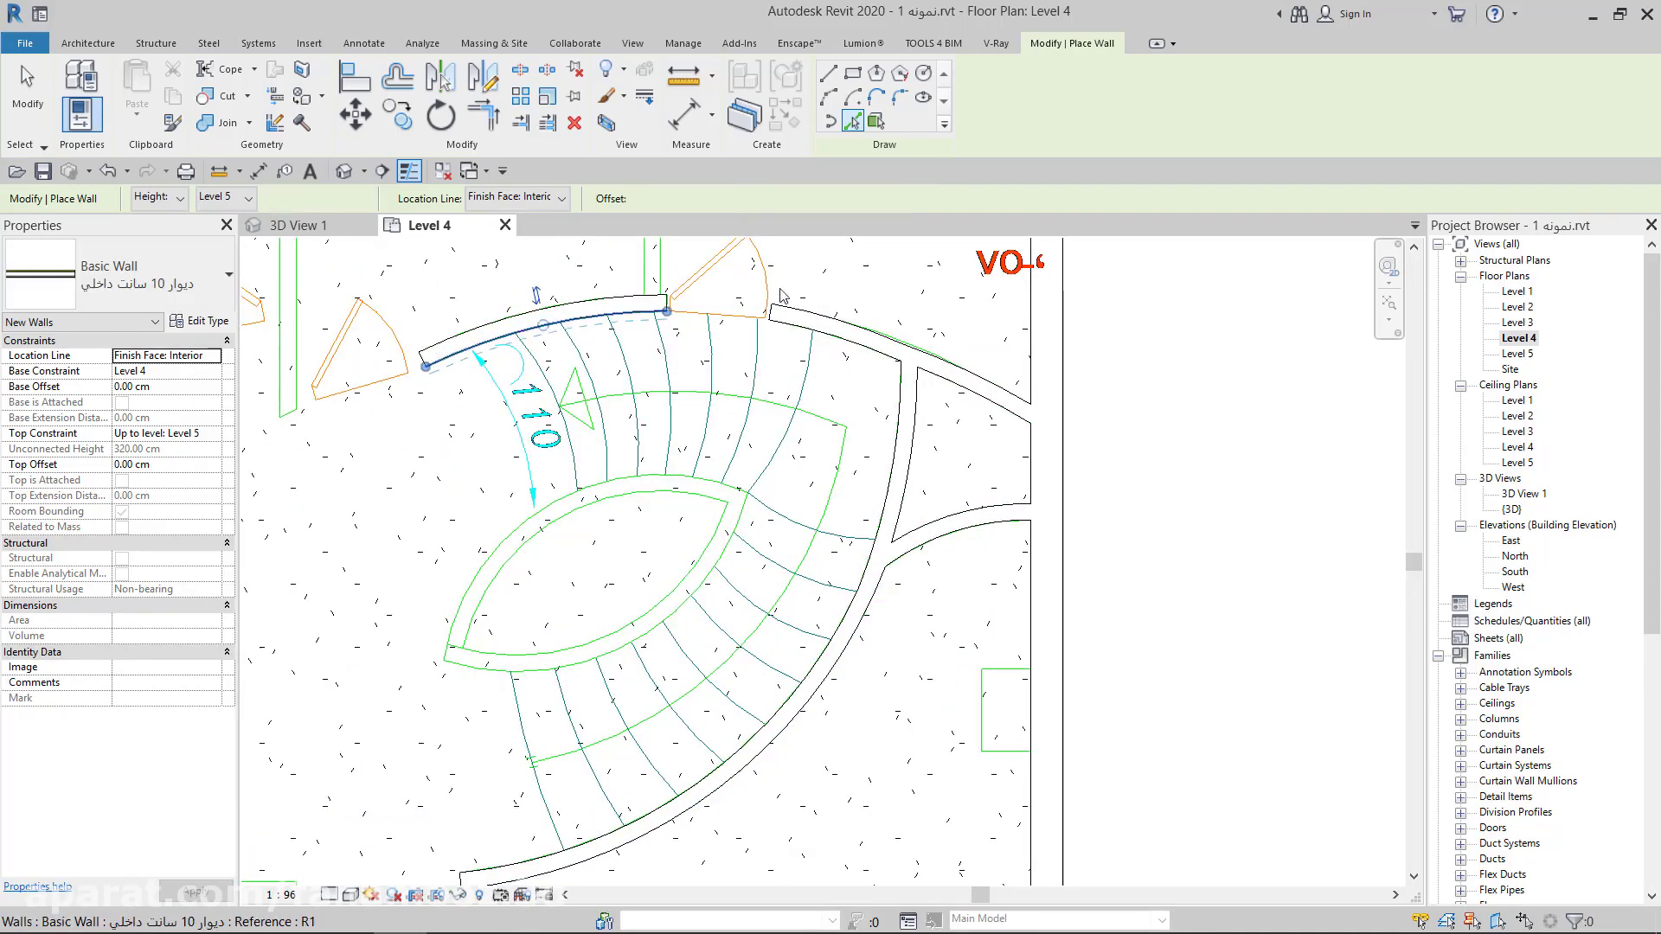
Close the gap in the top arc wall with a tangent arc wall
{"action": "left_click", "coordinate": [876, 99]}
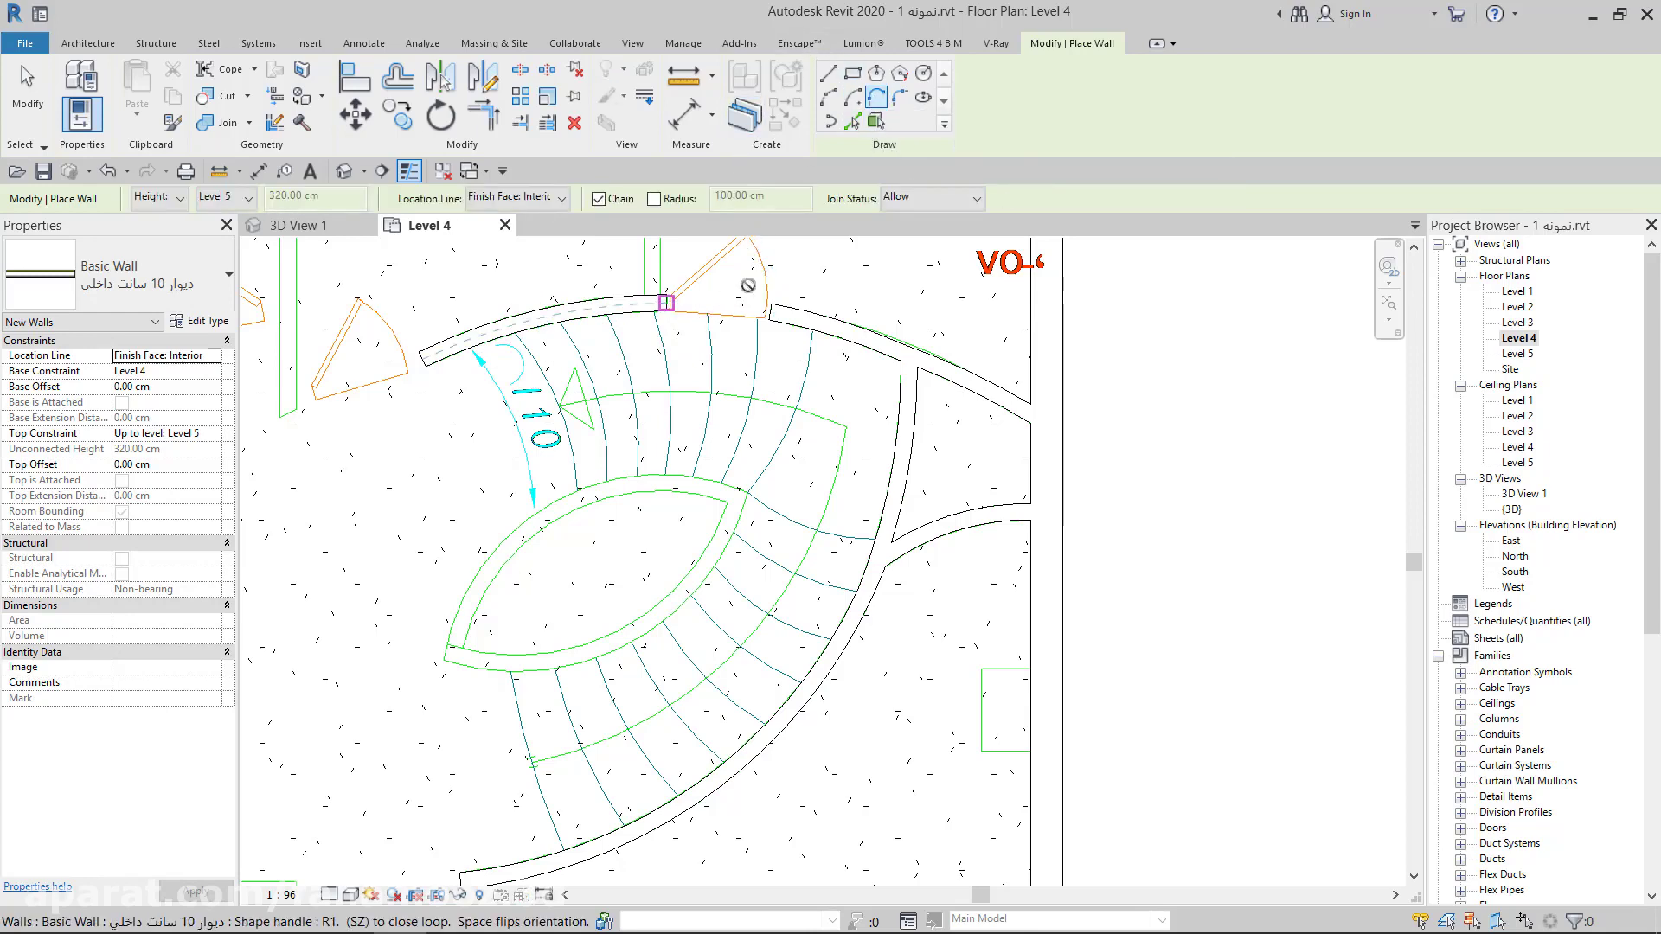
{"action": "left_click", "coordinate": [665, 302]}
{"action": "scroll", "coordinate": [742, 624], "scroll_direction": "down", "scroll_amount": 2}
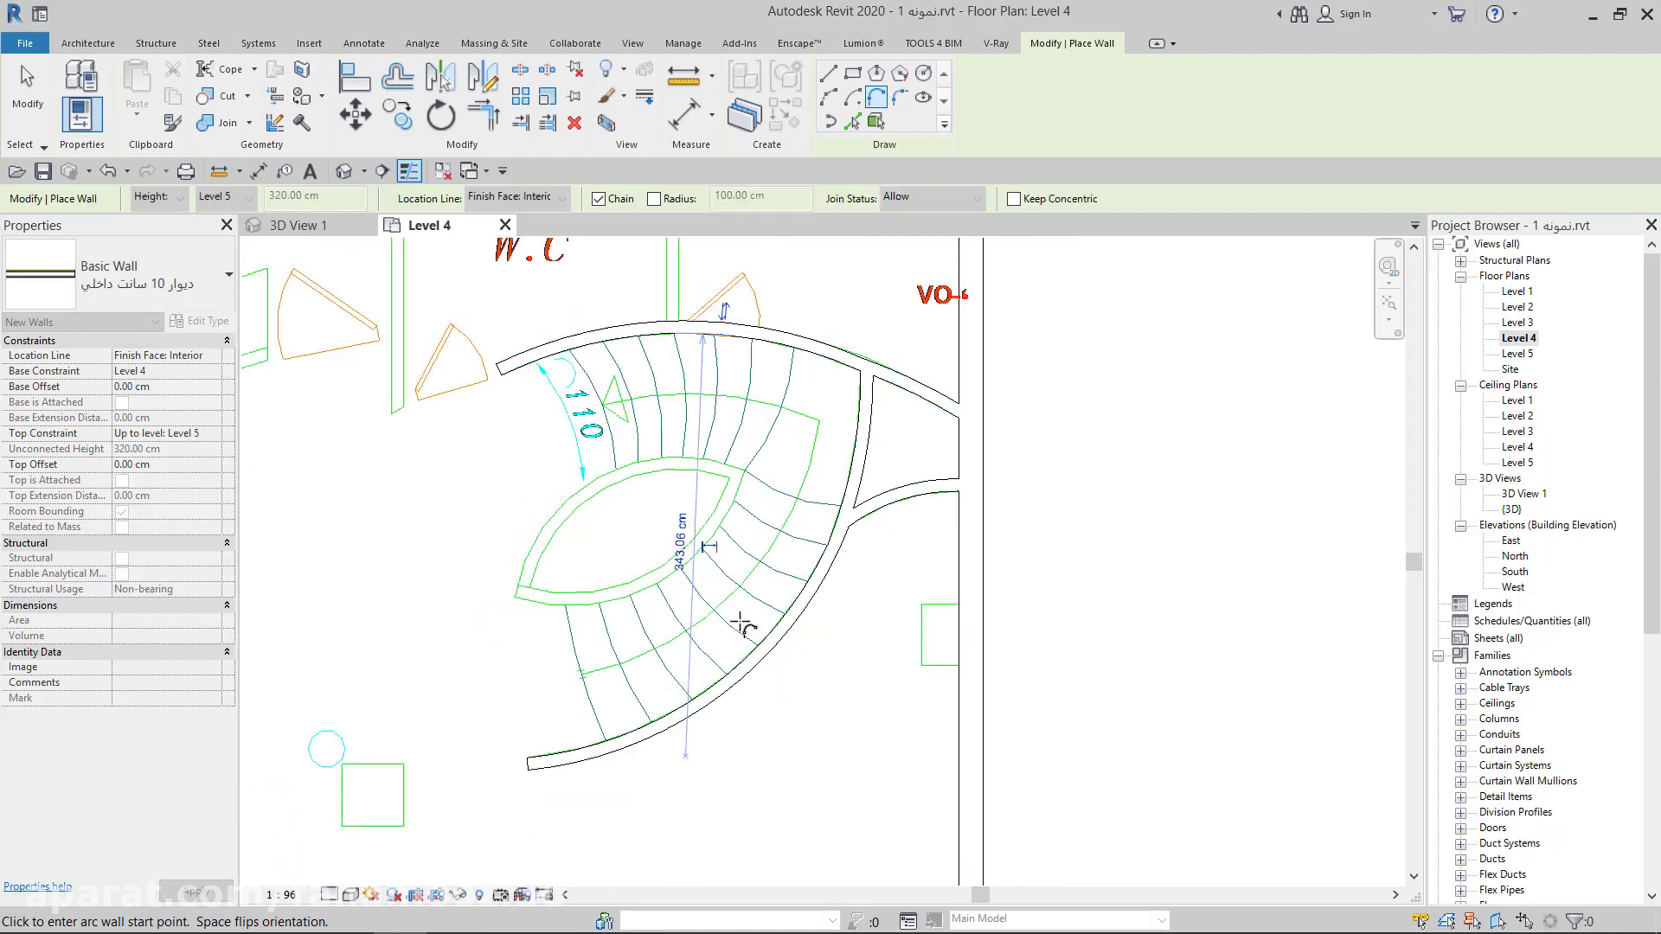
{"action": "scroll", "coordinate": [742, 624], "scroll_direction": "down", "scroll_amount": 1}
{"action": "scroll", "coordinate": [783, 449], "scroll_direction": "up", "scroll_amount": 3}
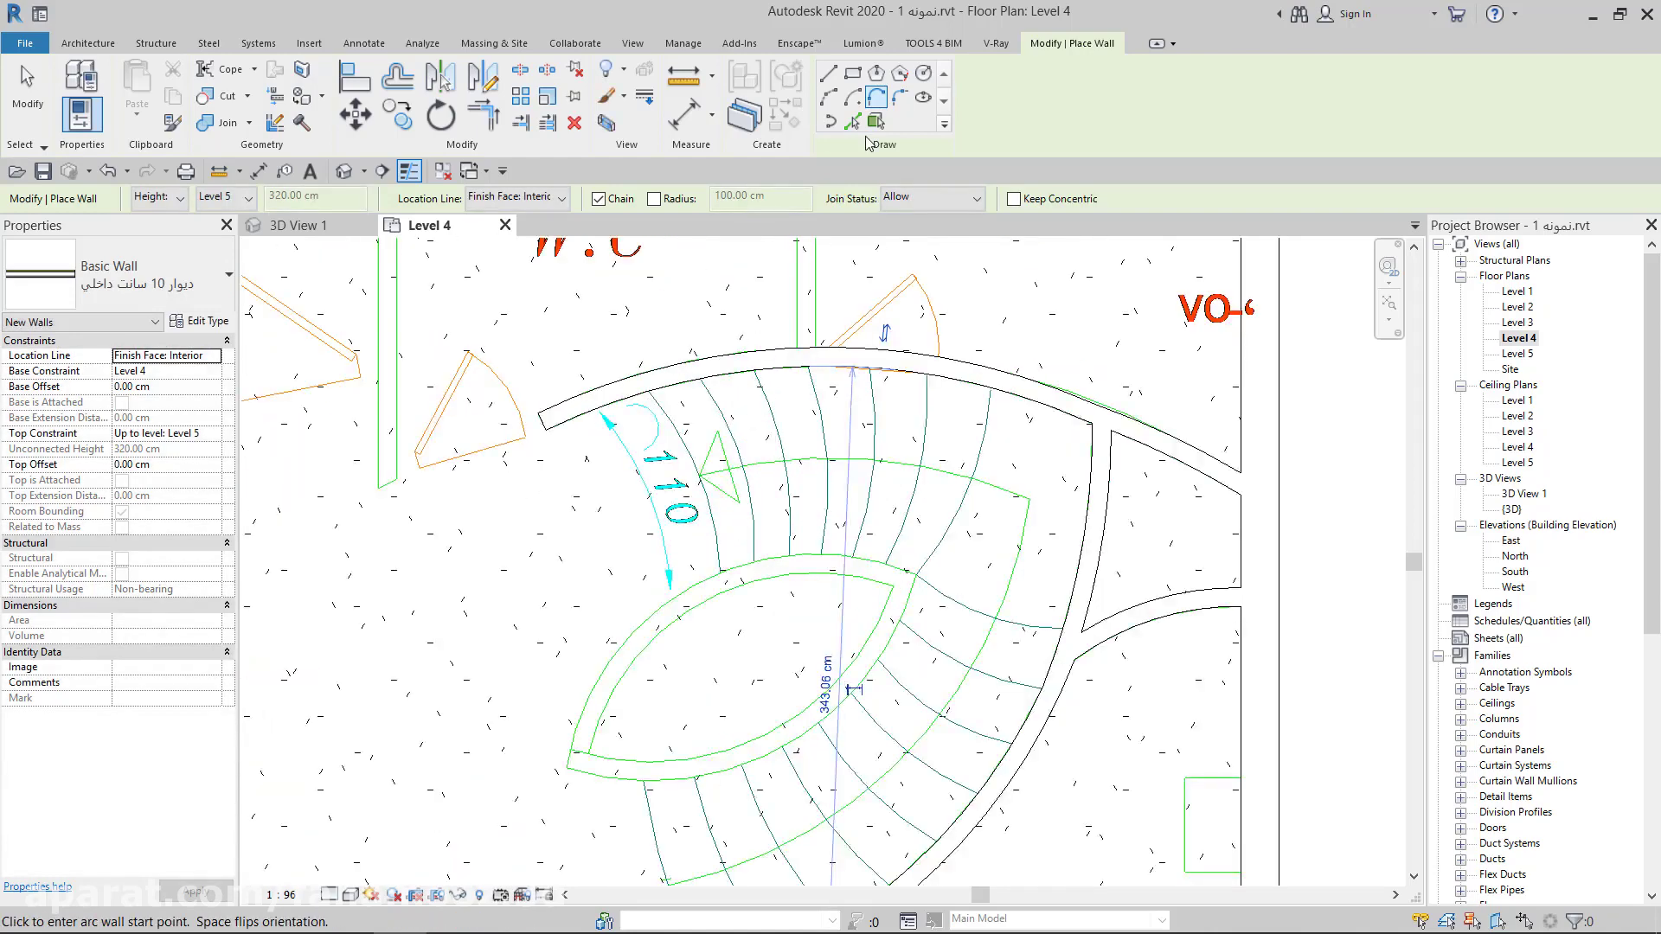
Return to Pick Lines and add a wall along the stair's inner arc
{"action": "left_click", "coordinate": [852, 121]}
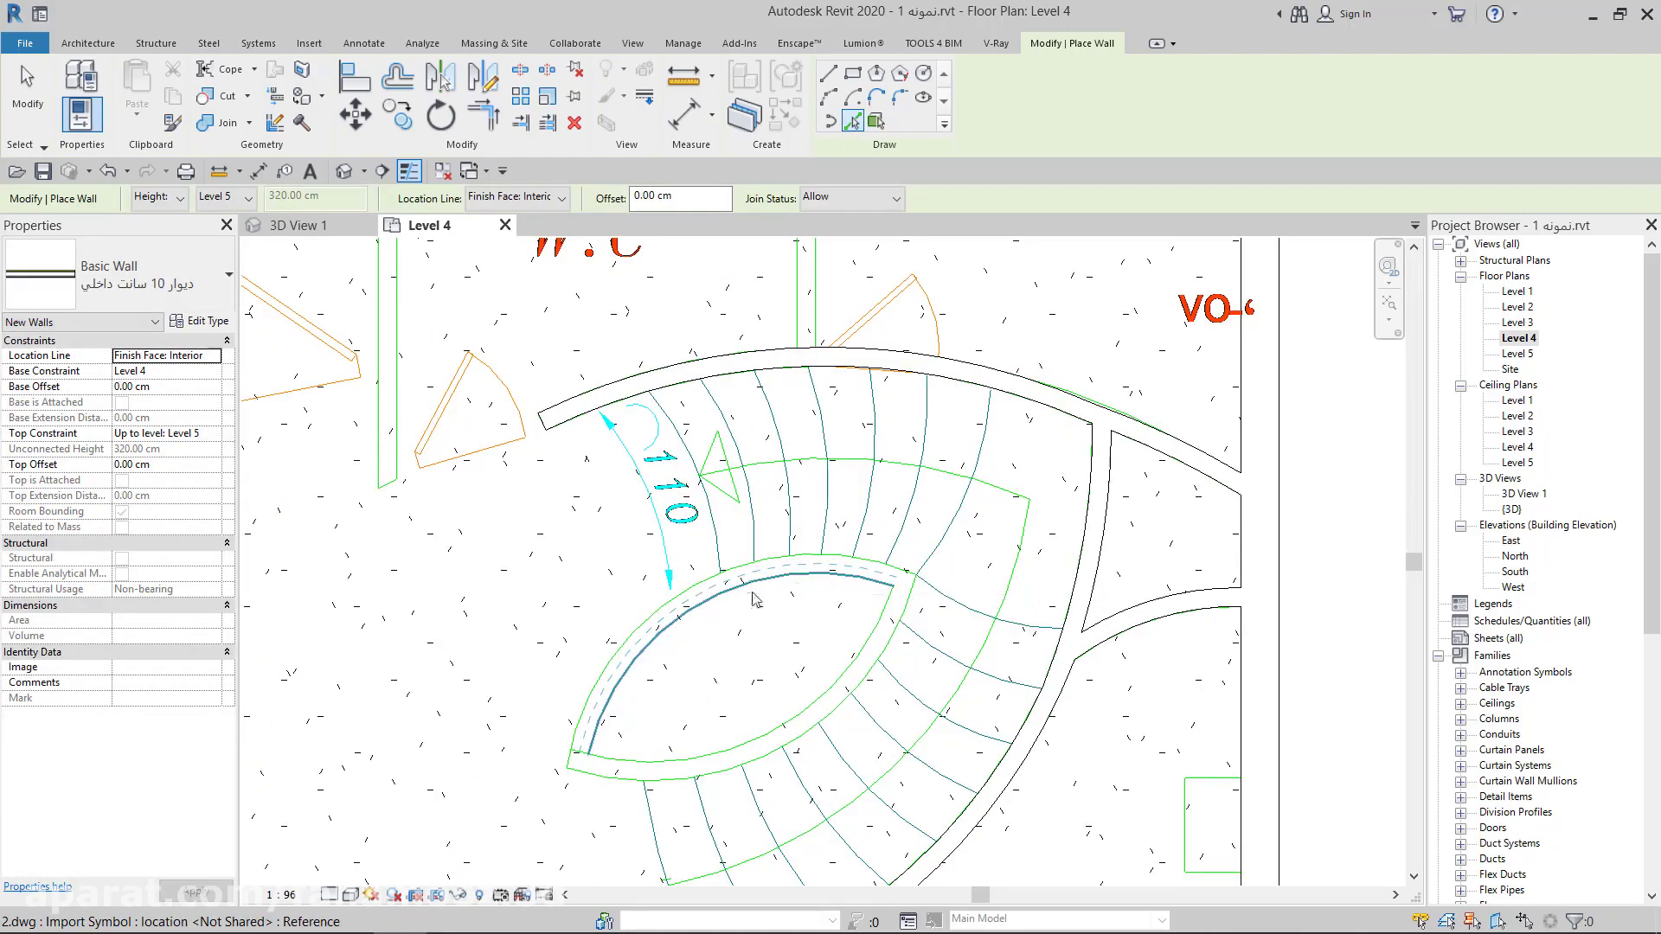
{"action": "left_click", "coordinate": [752, 599]}
{"action": "scroll", "coordinate": [884, 647], "scroll_direction": "down", "scroll_amount": 2}
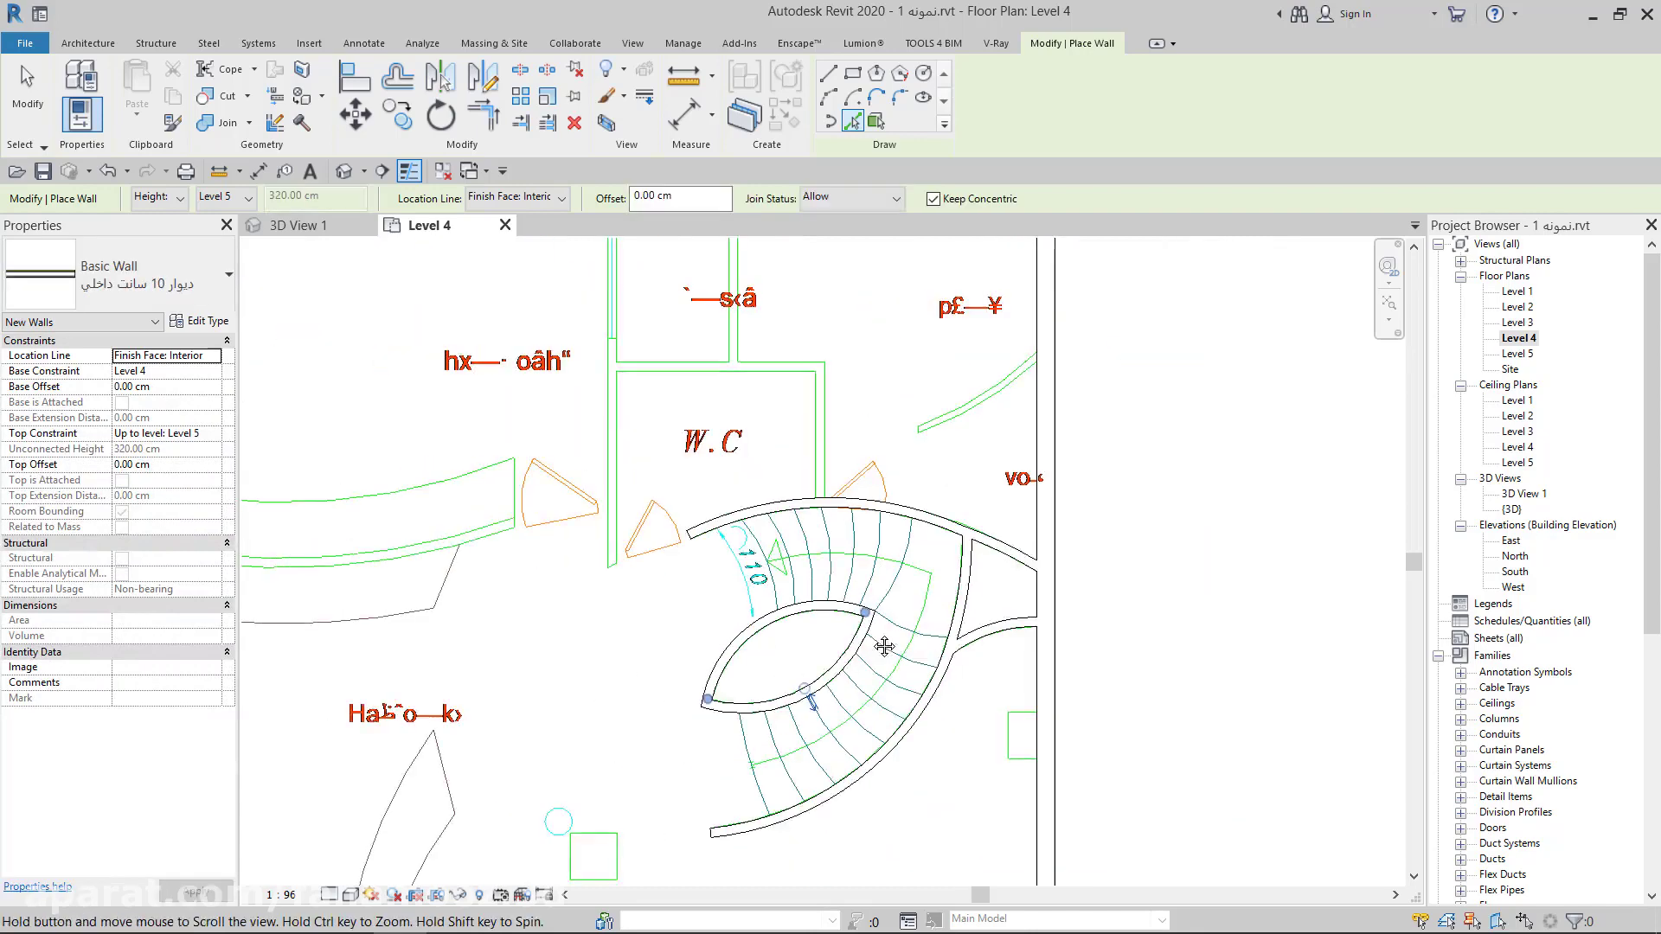
{"action": "scroll", "coordinate": [884, 647], "scroll_direction": "up", "scroll_amount": 2}
{"action": "scroll", "coordinate": [749, 586], "scroll_direction": "down", "scroll_amount": 2}
{"action": "scroll", "coordinate": [1027, 470], "scroll_direction": "up", "scroll_amount": 1}
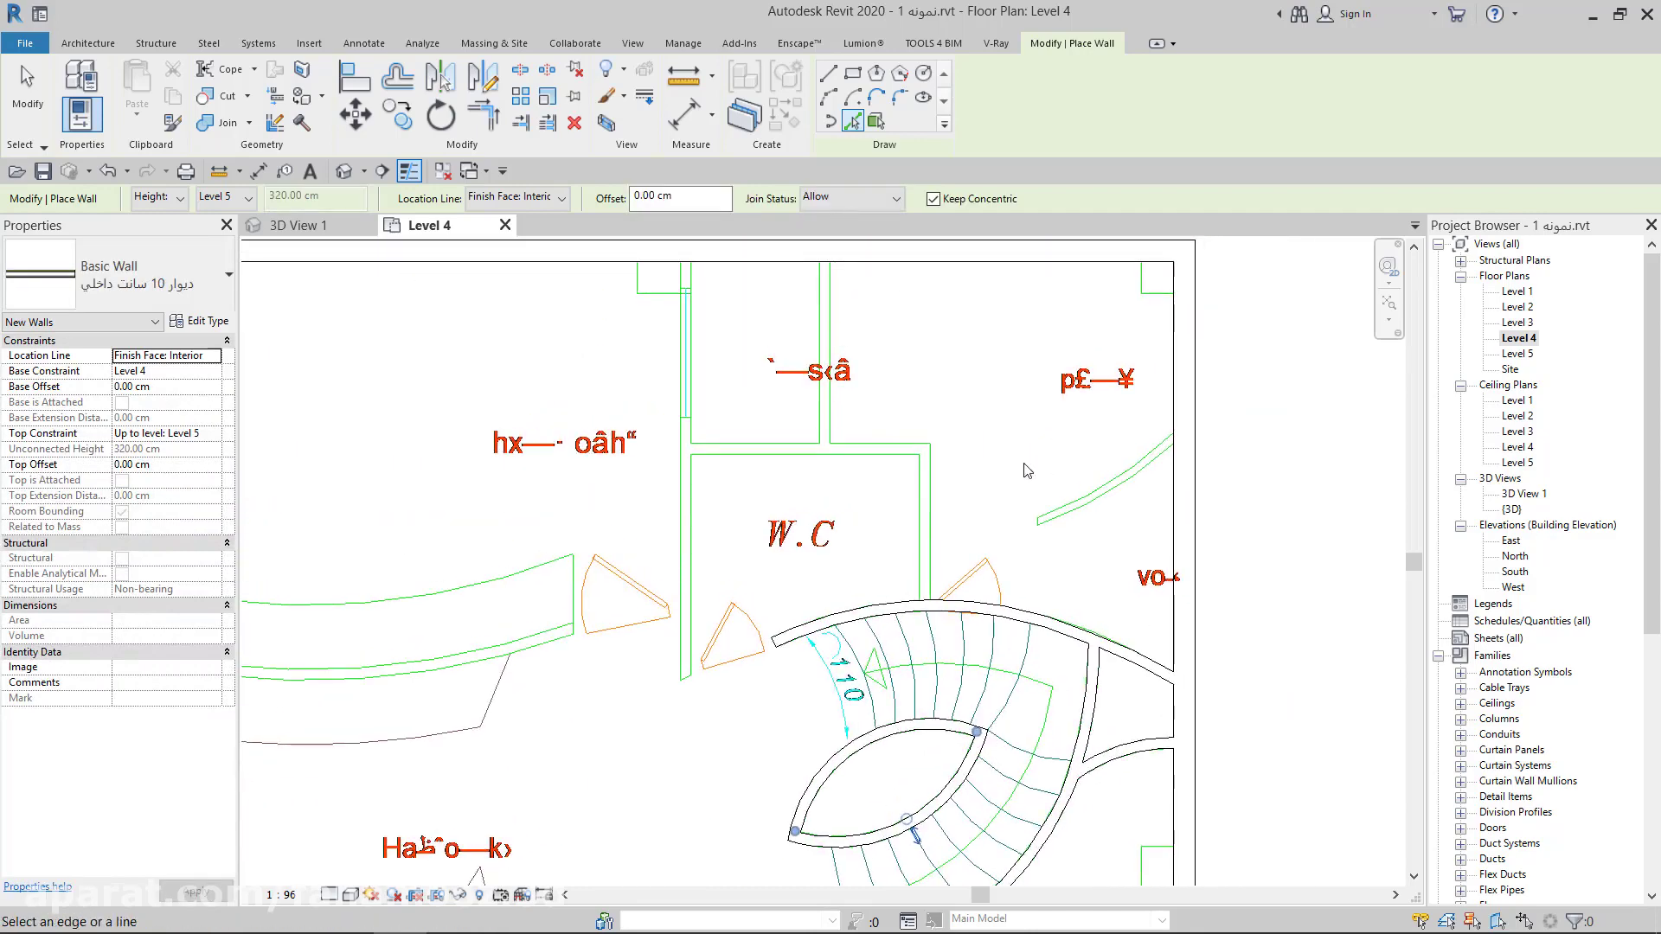
Place walls along the W.C's vertical line, the nearby curved line and the horizontal W.C line
{"action": "left_click", "coordinate": [927, 504]}
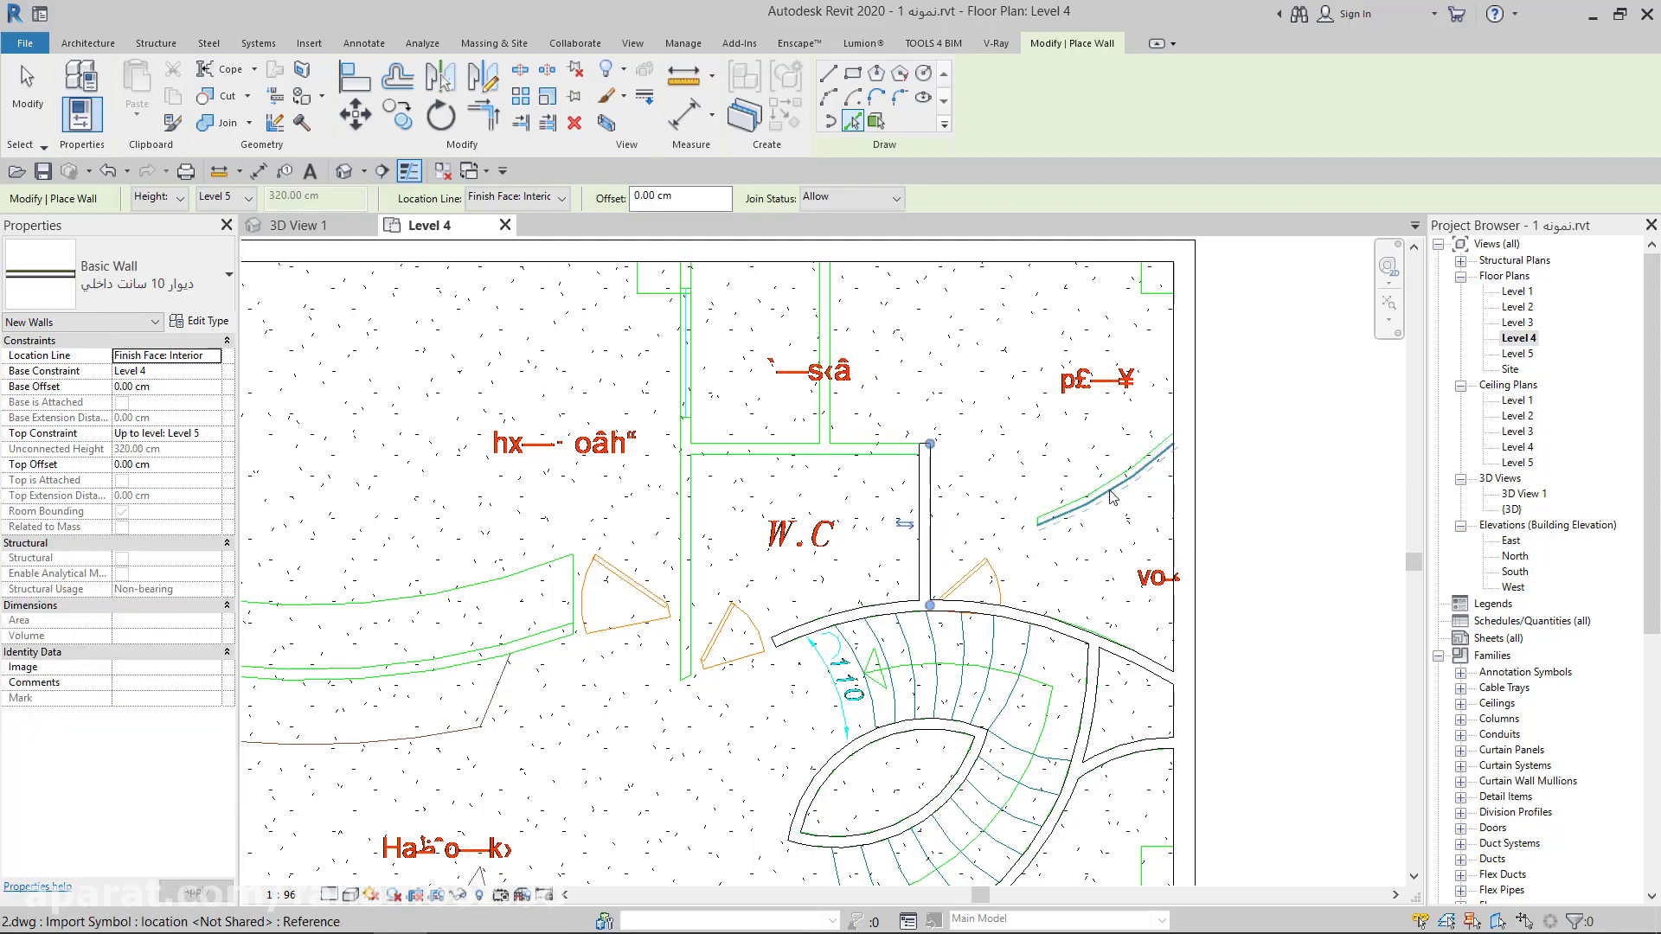
{"action": "left_click", "coordinate": [1113, 496]}
{"action": "scroll", "coordinate": [900, 505], "scroll_direction": "up", "scroll_amount": 2}
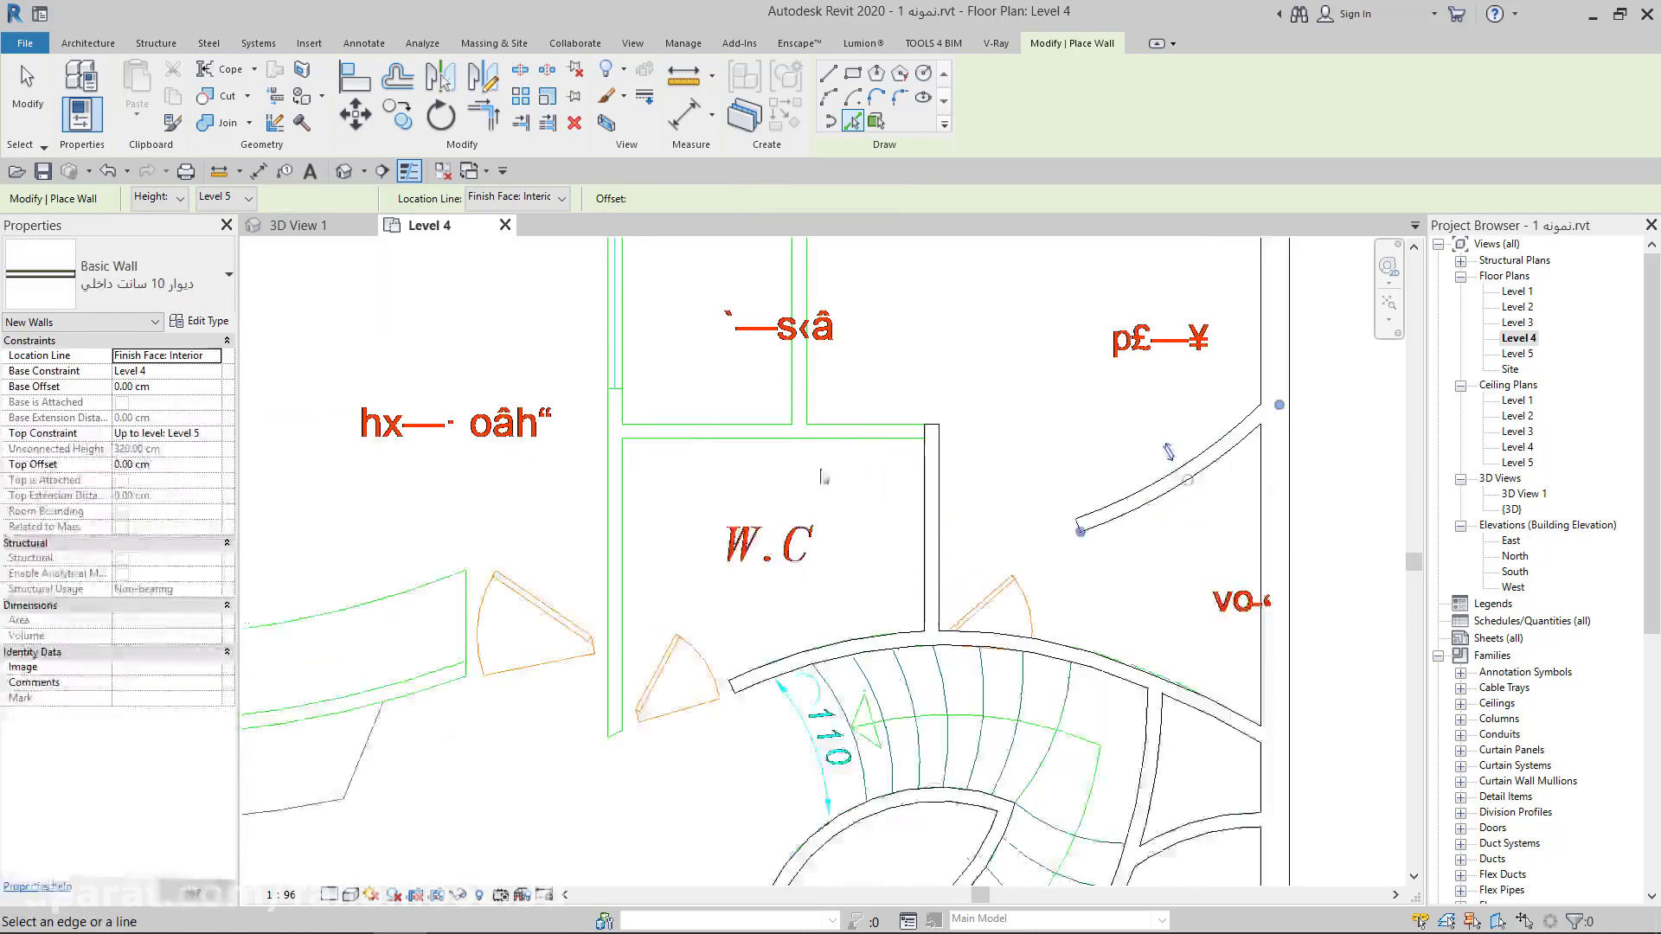
{"action": "left_click", "coordinate": [869, 441]}
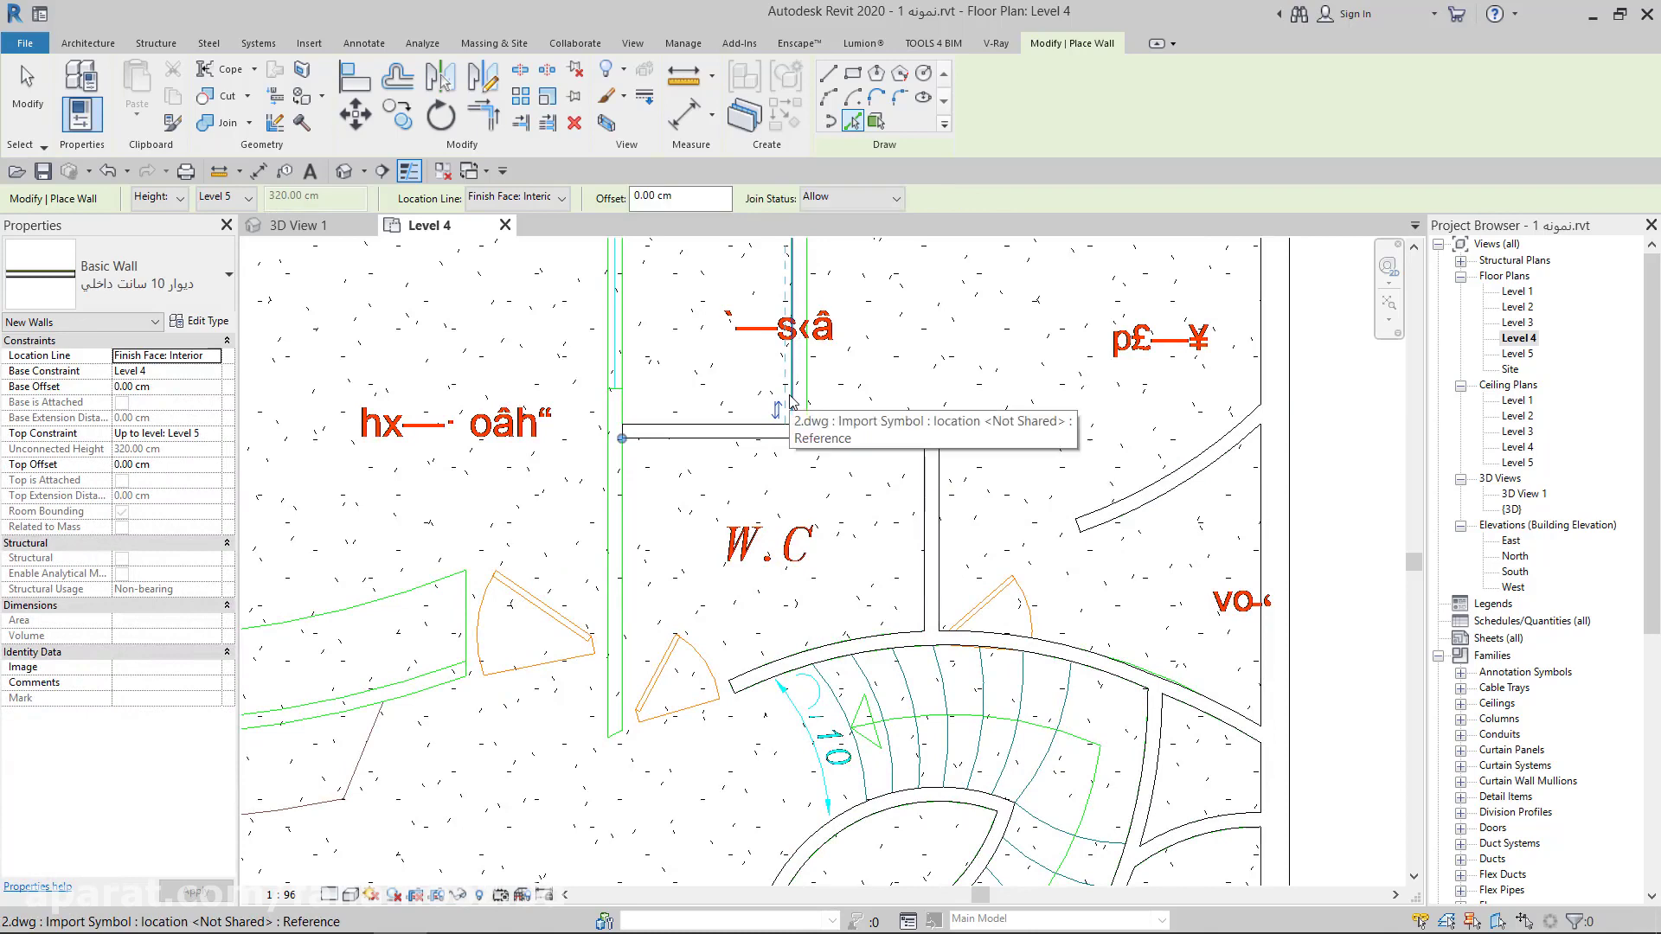
Add walls along the line above the W.C and the left and lower vertical lines
{"action": "left_click", "coordinate": [796, 402]}
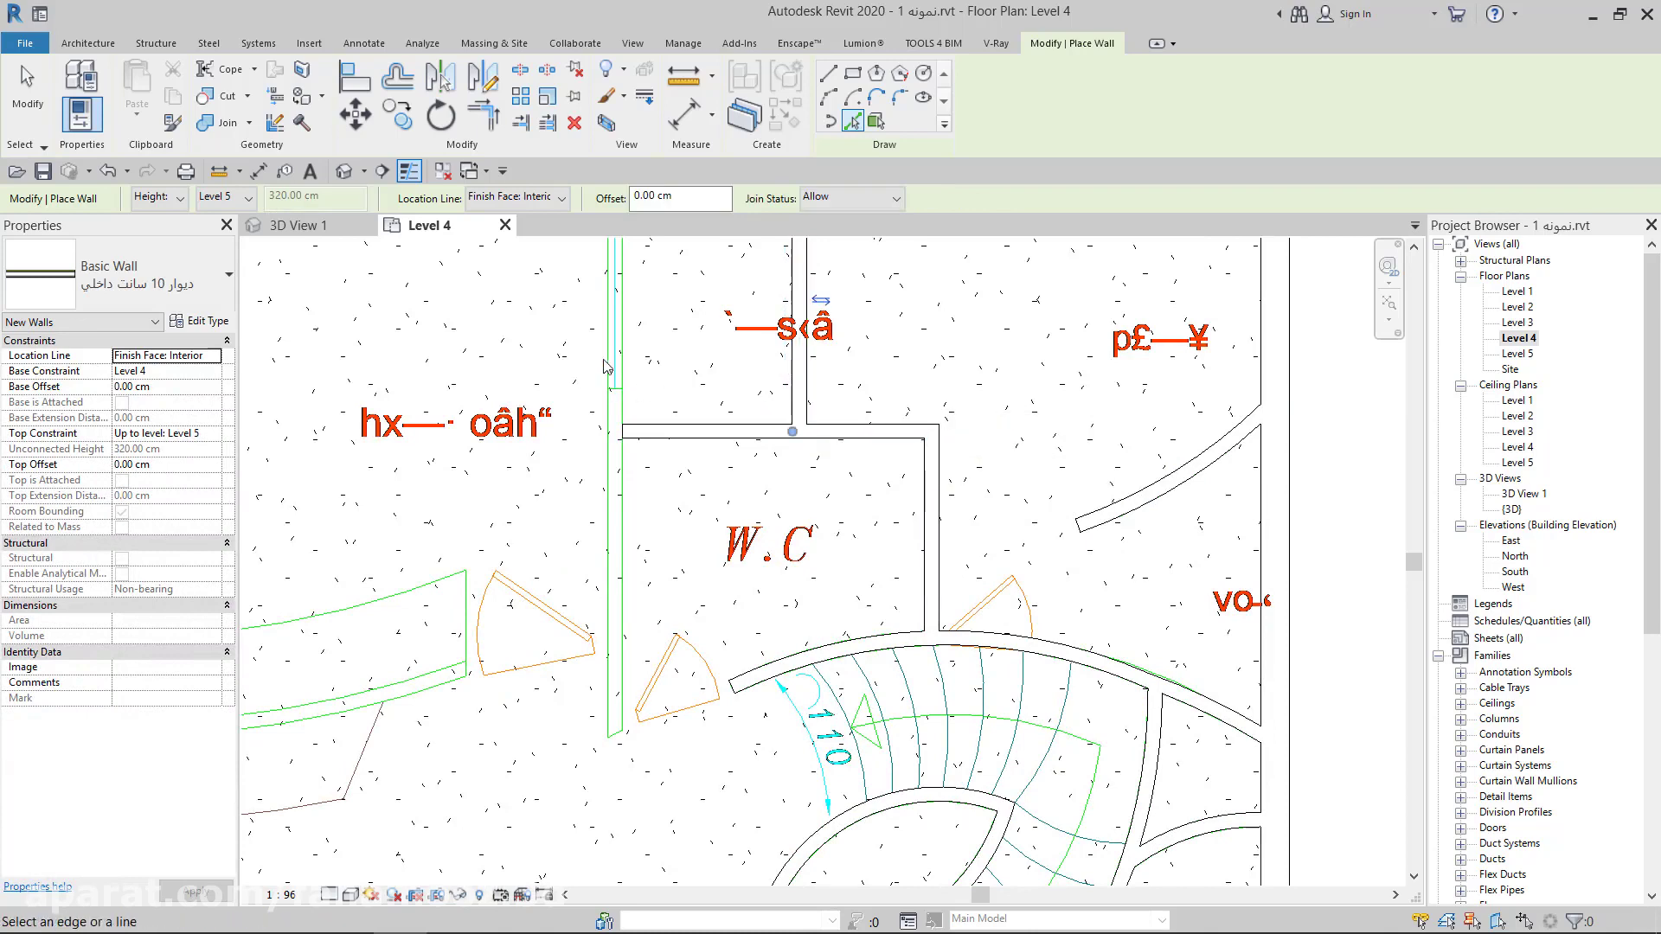
{"action": "left_click", "coordinate": [613, 435]}
{"action": "scroll", "coordinate": [647, 714], "scroll_direction": "up", "scroll_amount": 1}
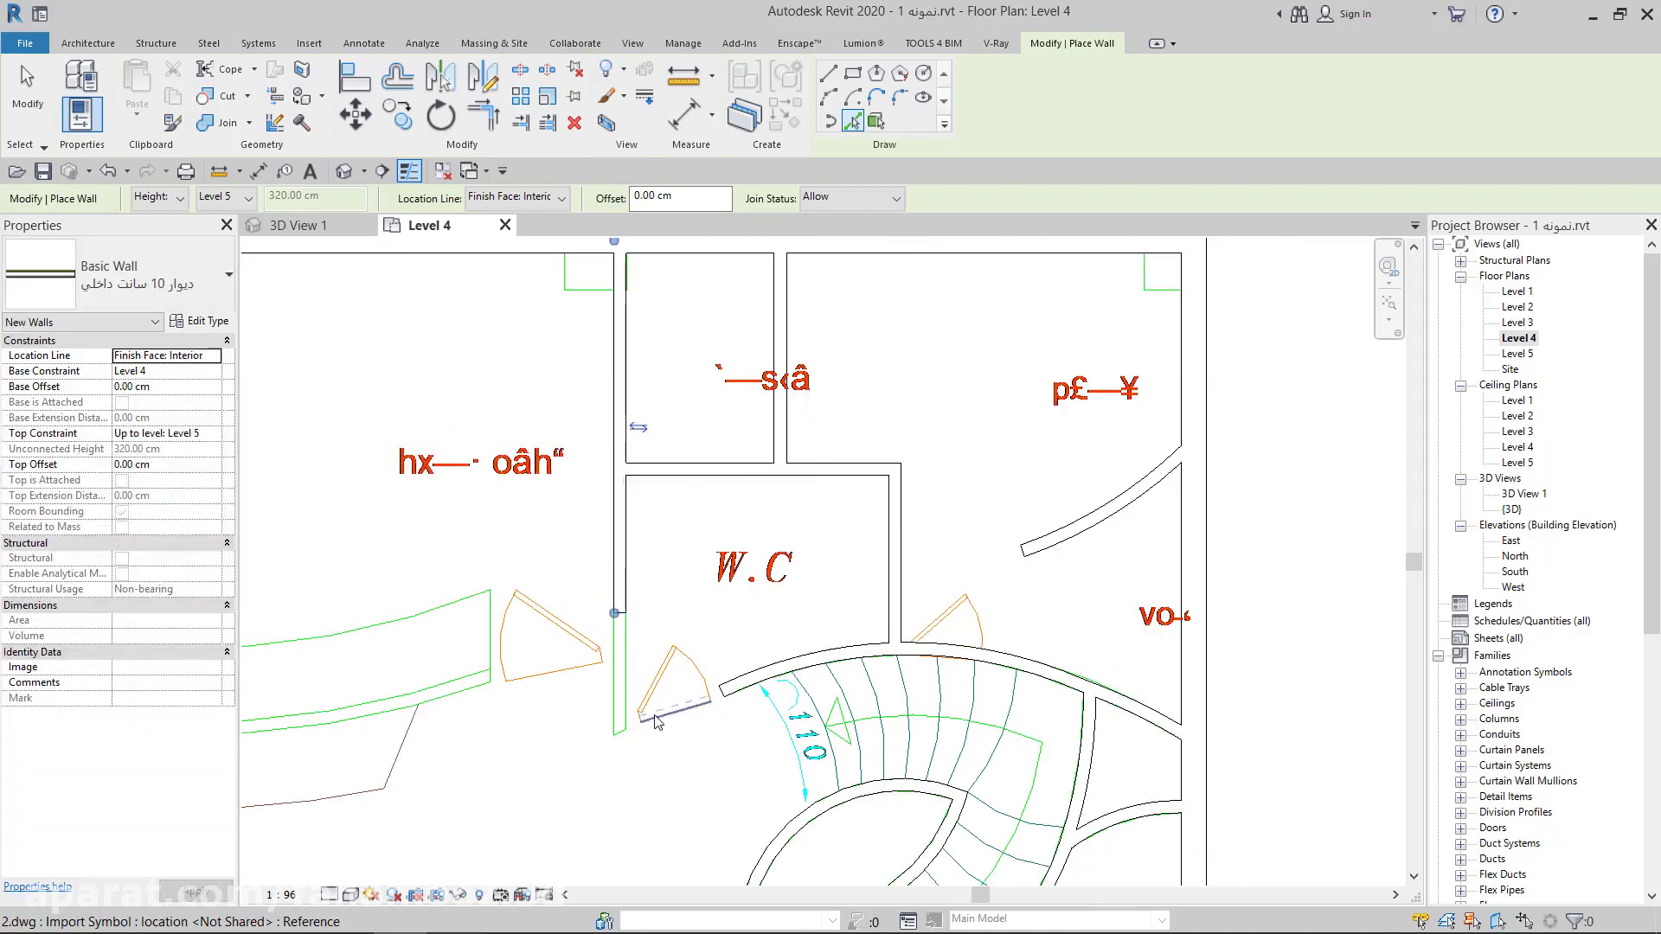
{"action": "scroll", "coordinate": [647, 714], "scroll_direction": "up", "scroll_amount": 1}
{"action": "scroll", "coordinate": [647, 714], "scroll_direction": "up", "scroll_amount": 1}
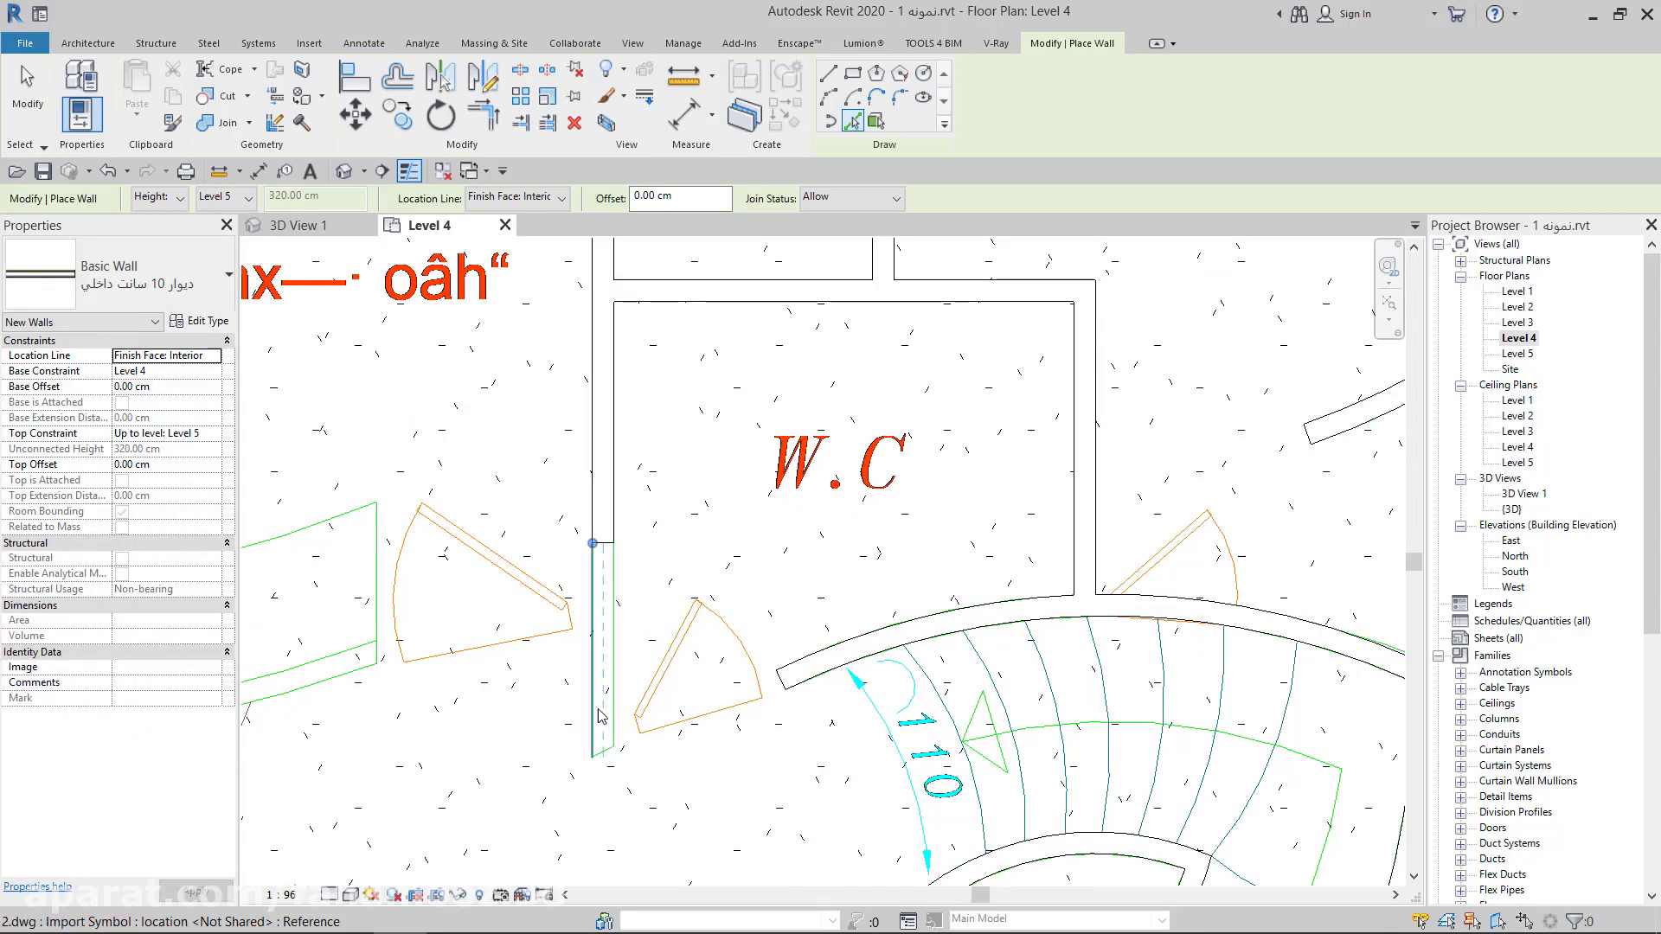
{"action": "left_click", "coordinate": [596, 714]}
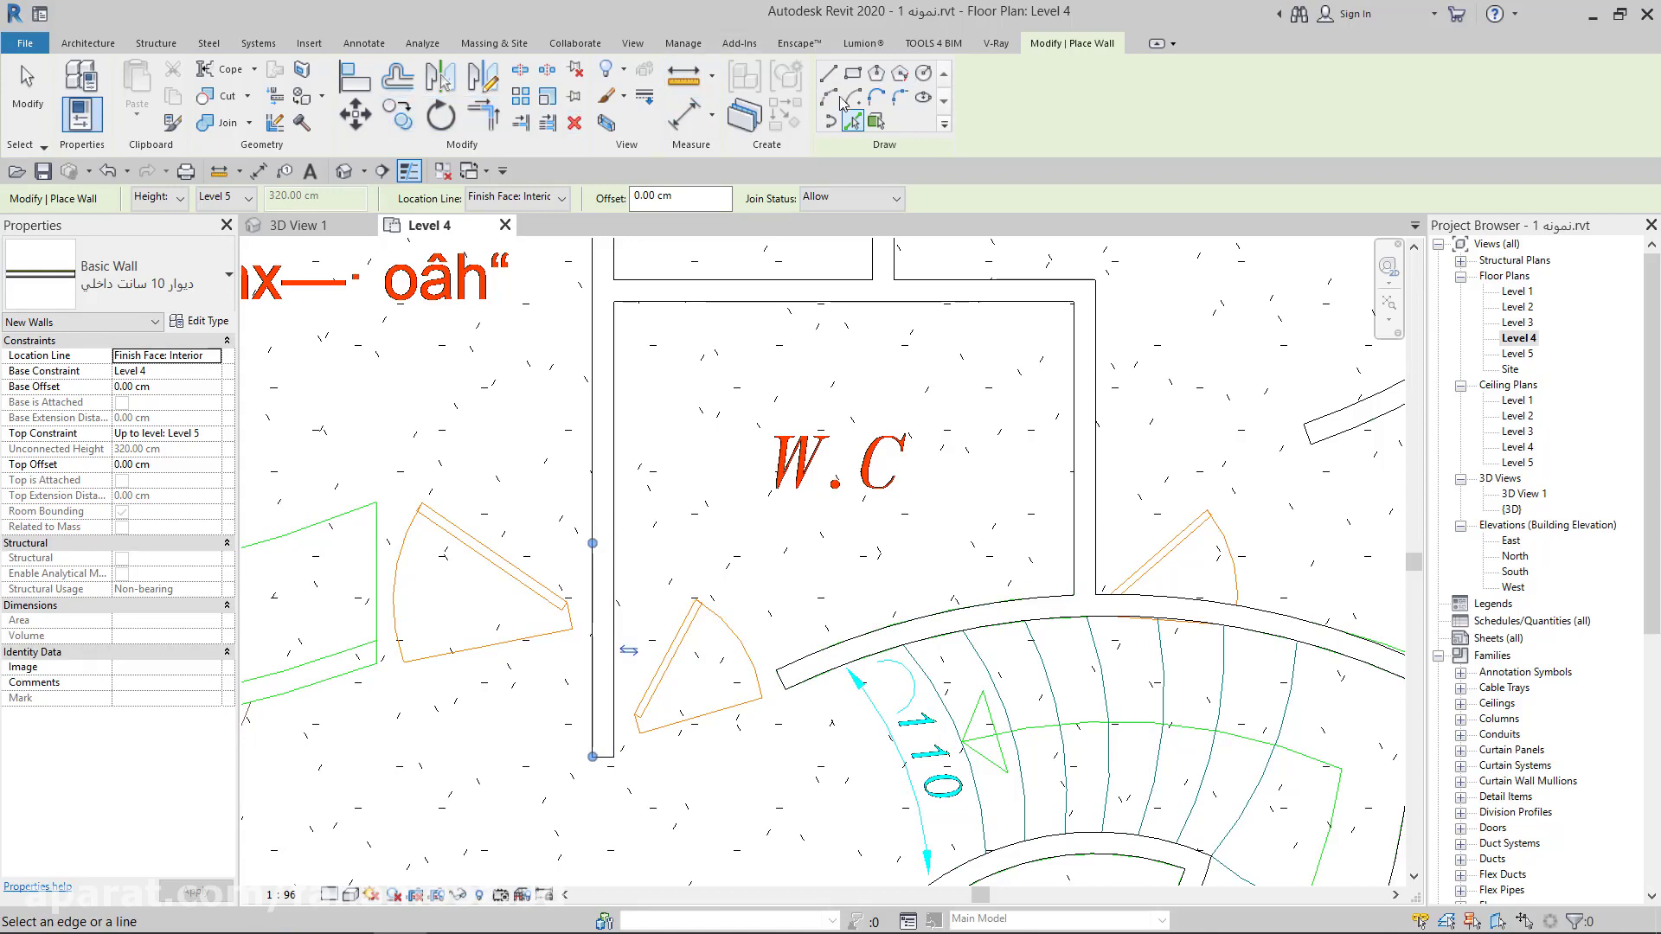
Draw a straight wall from the curved wall's end to the W.C corner
{"action": "left_click", "coordinate": [887, 99]}
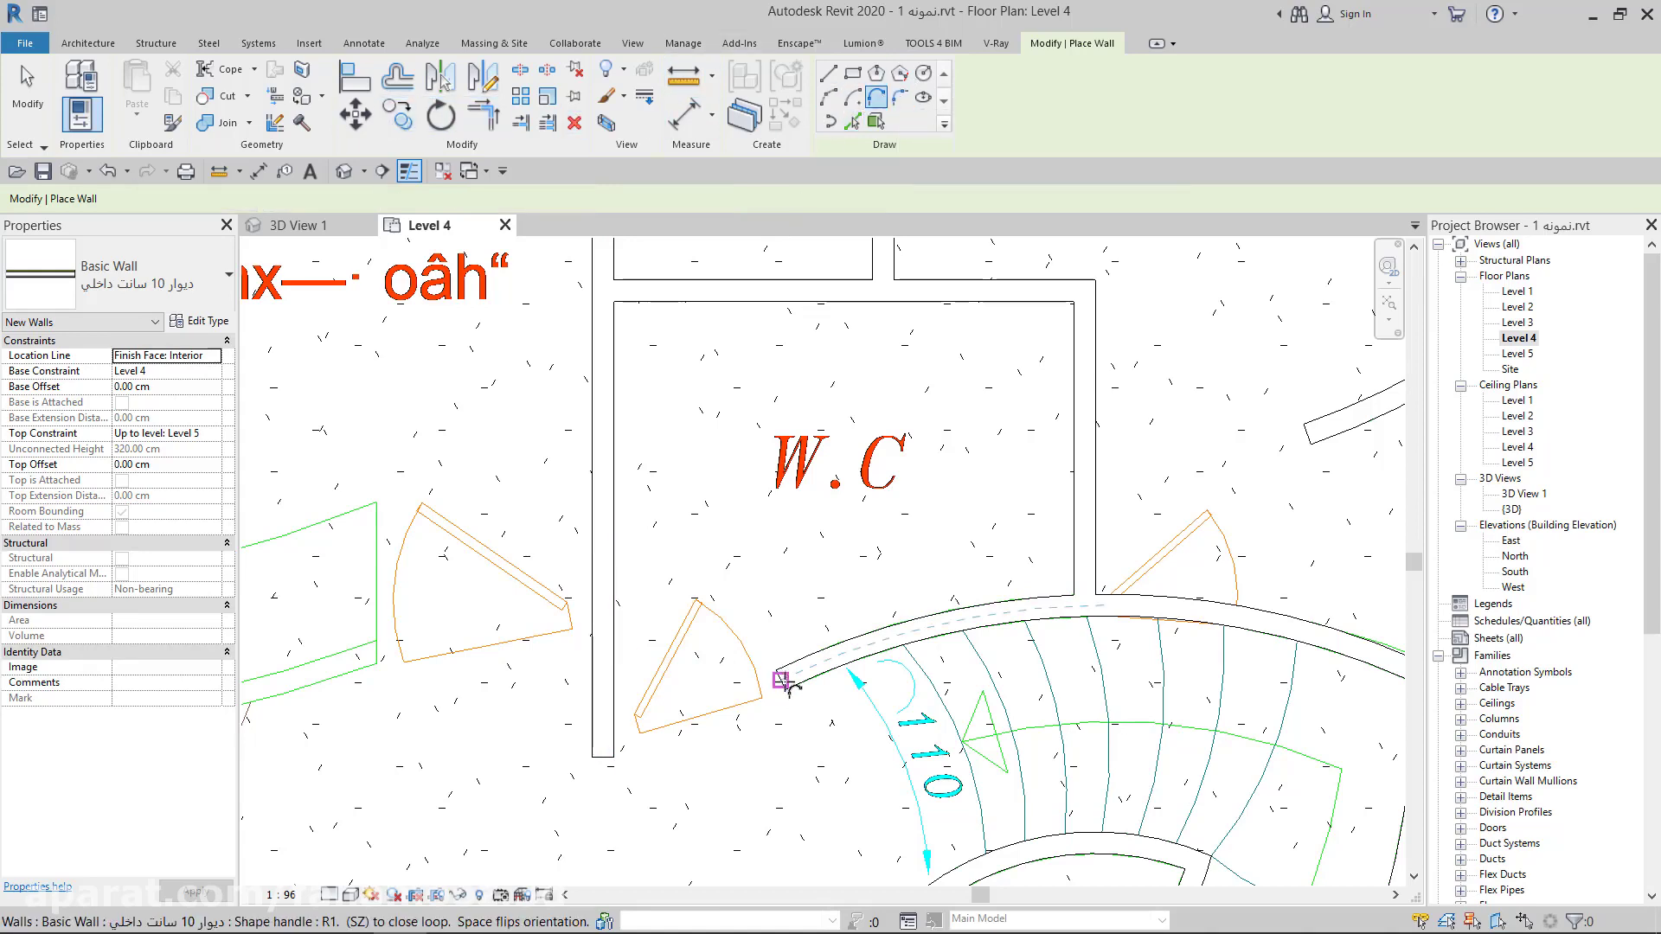
{"action": "left_click", "coordinate": [780, 680]}
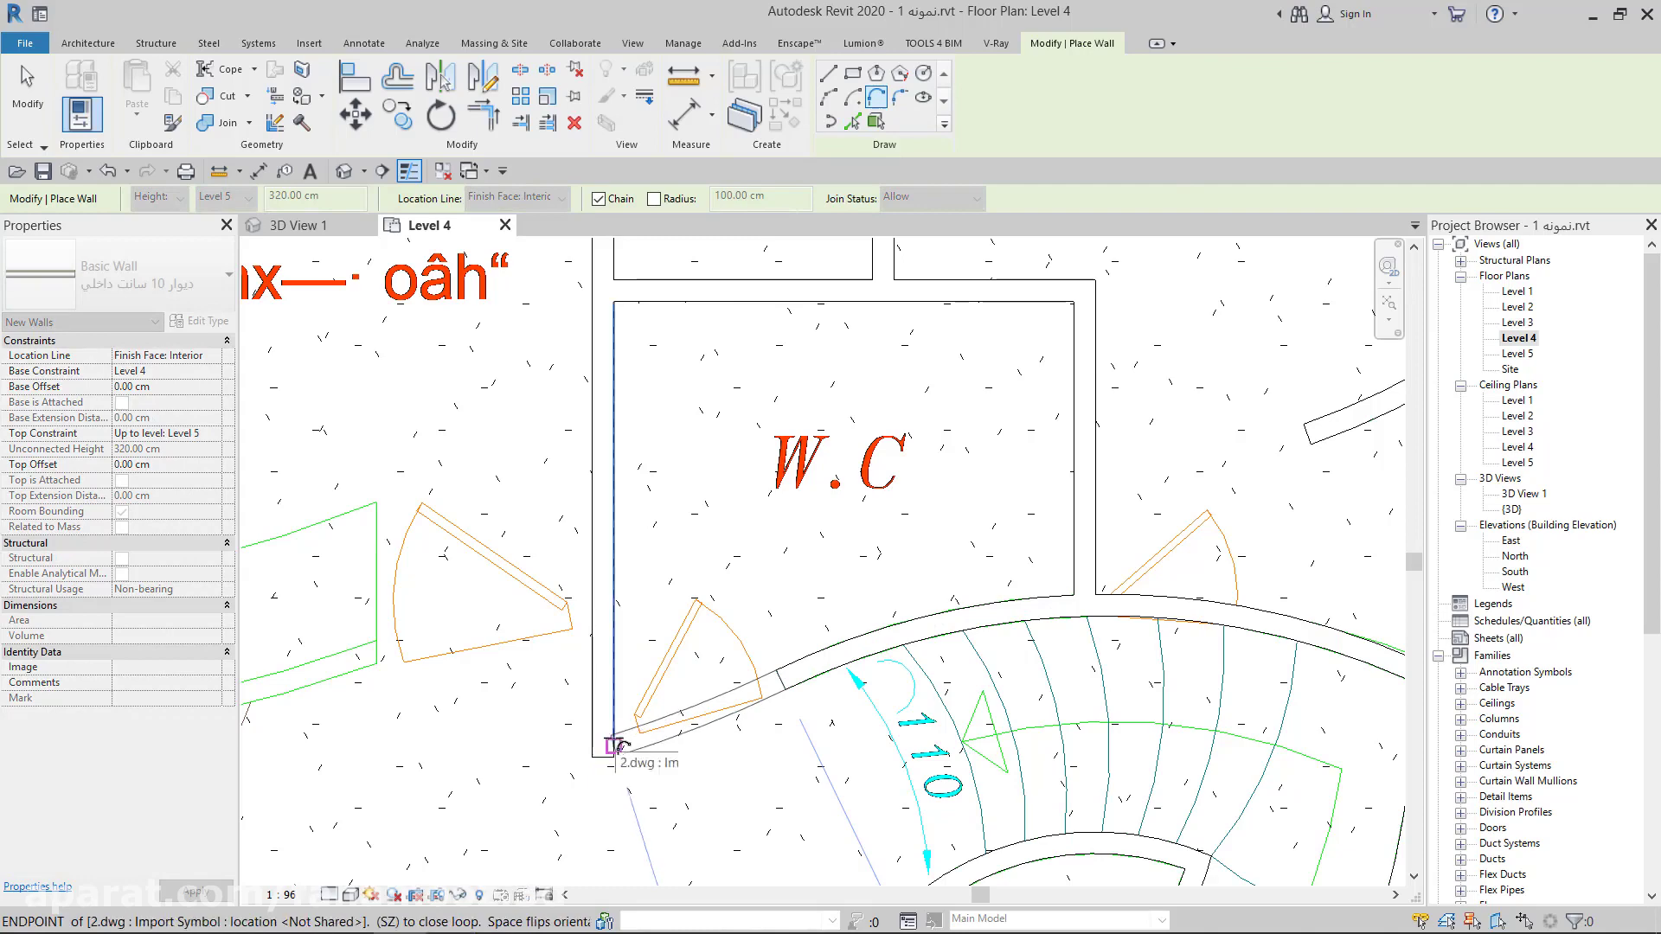
{"action": "left_click", "coordinate": [603, 758]}
{"action": "scroll", "coordinate": [641, 718], "scroll_direction": "up", "scroll_amount": 2}
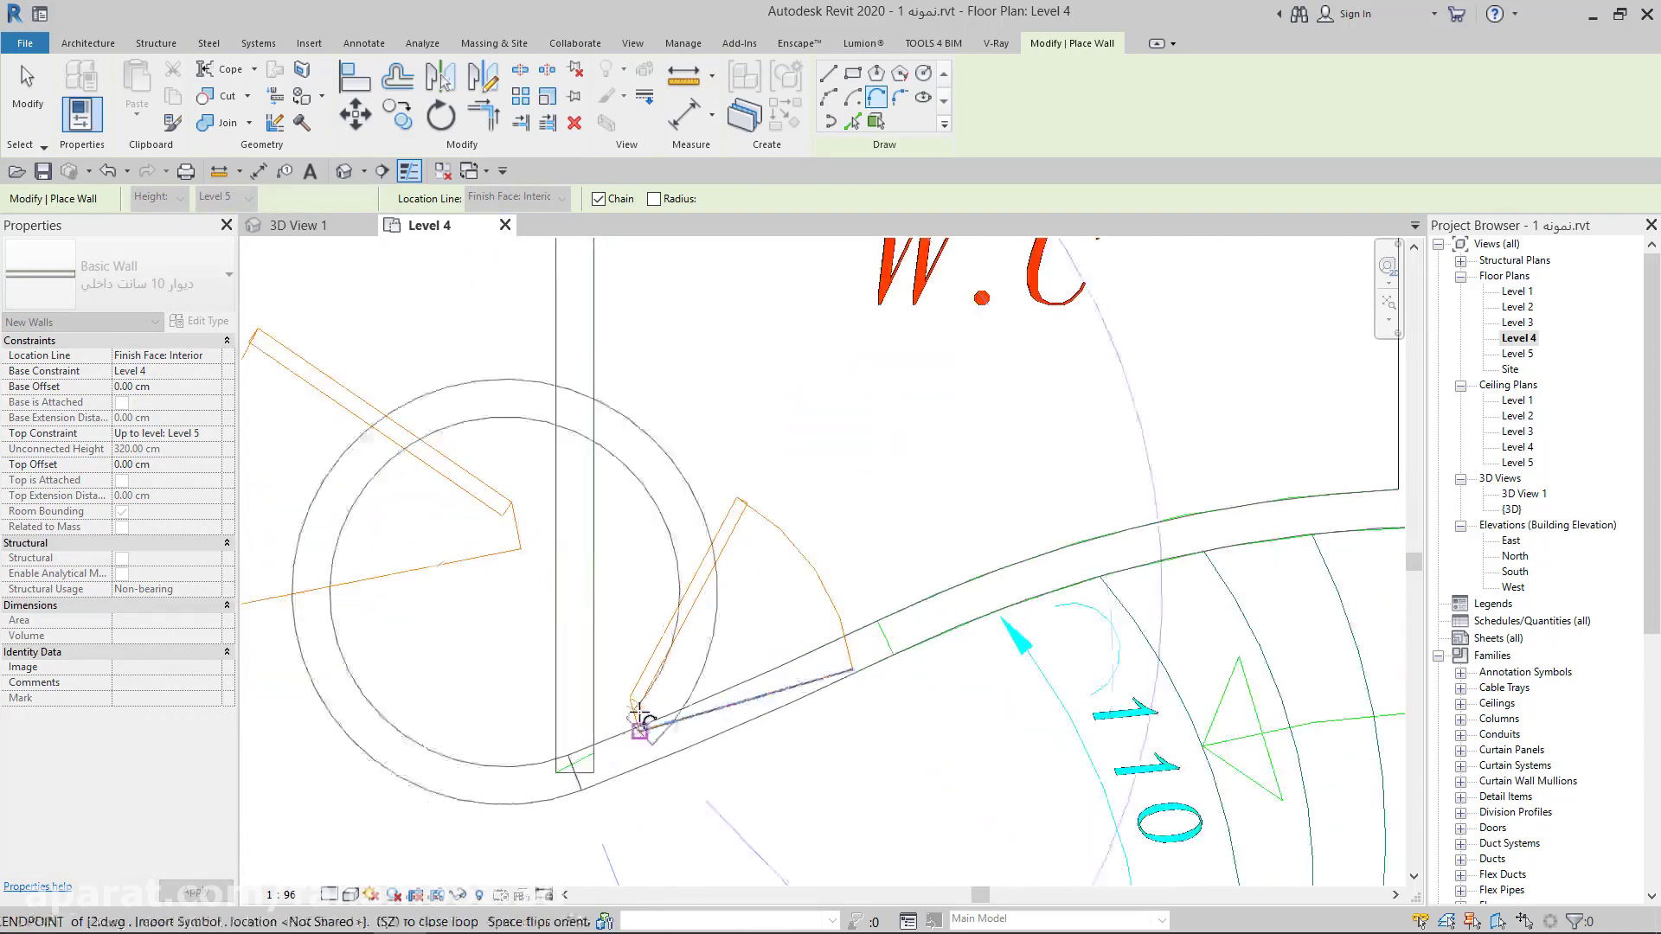
{"action": "scroll", "coordinate": [640, 720], "scroll_direction": "down", "scroll_amount": 2}
{"action": "key", "text": "Escape"}
{"action": "scroll", "coordinate": [606, 761], "scroll_direction": "up", "scroll_amount": 1}
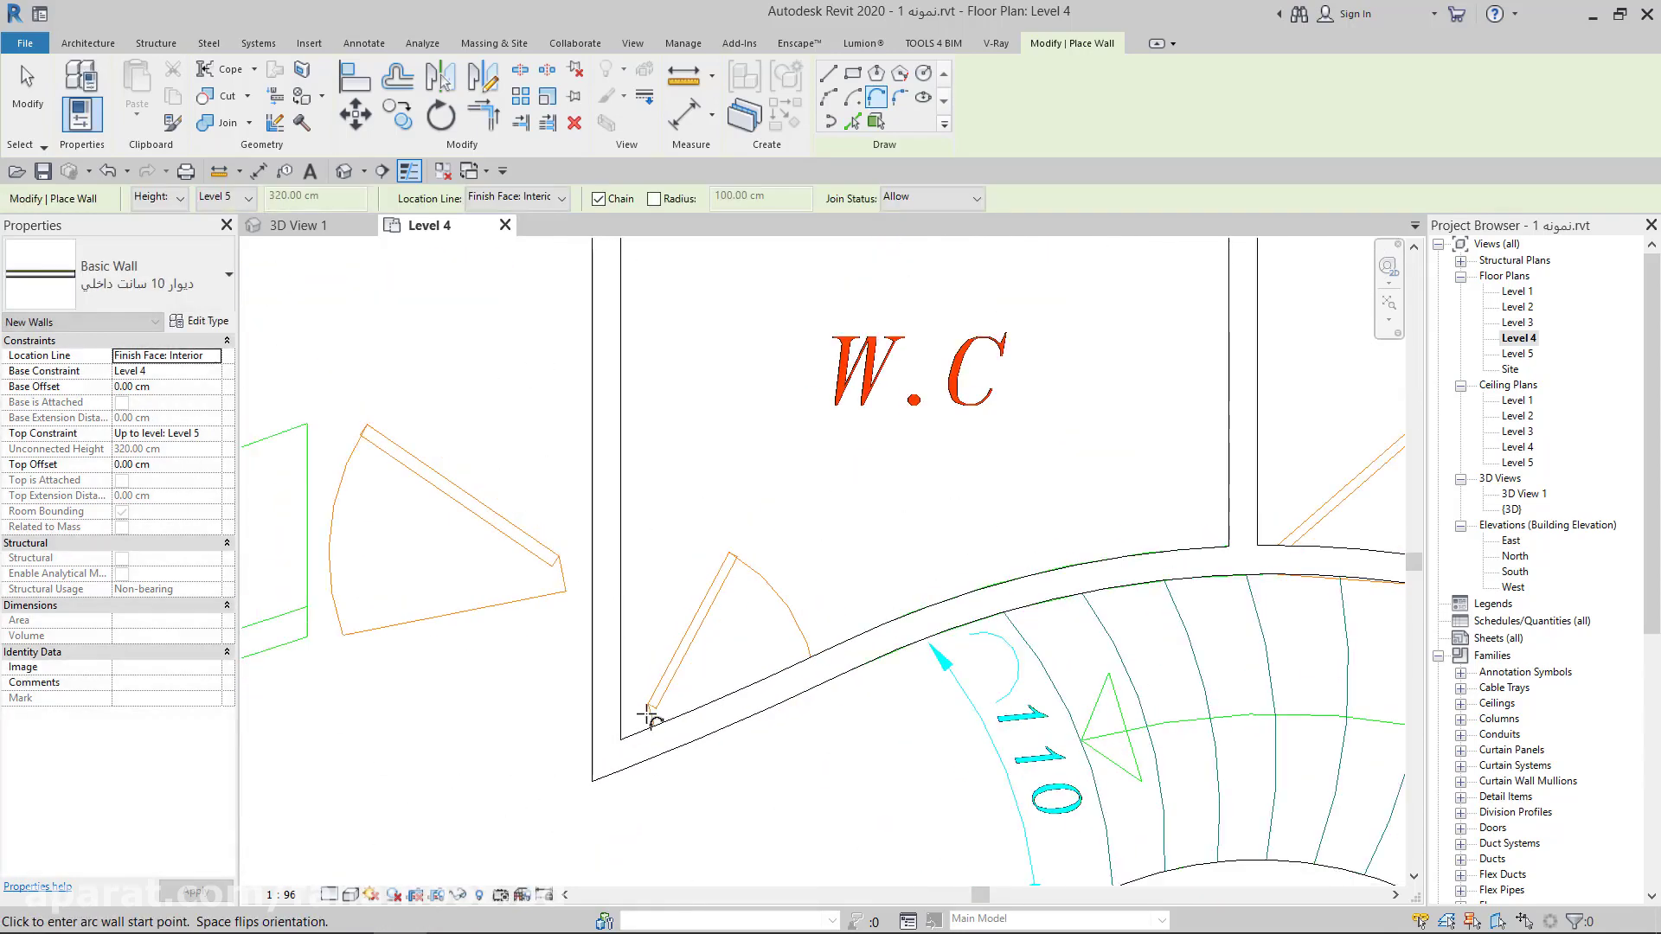
{"action": "scroll", "coordinate": [731, 526], "scroll_direction": "up", "scroll_amount": 2}
{"action": "scroll", "coordinate": [731, 526], "scroll_direction": "down", "scroll_amount": 2}
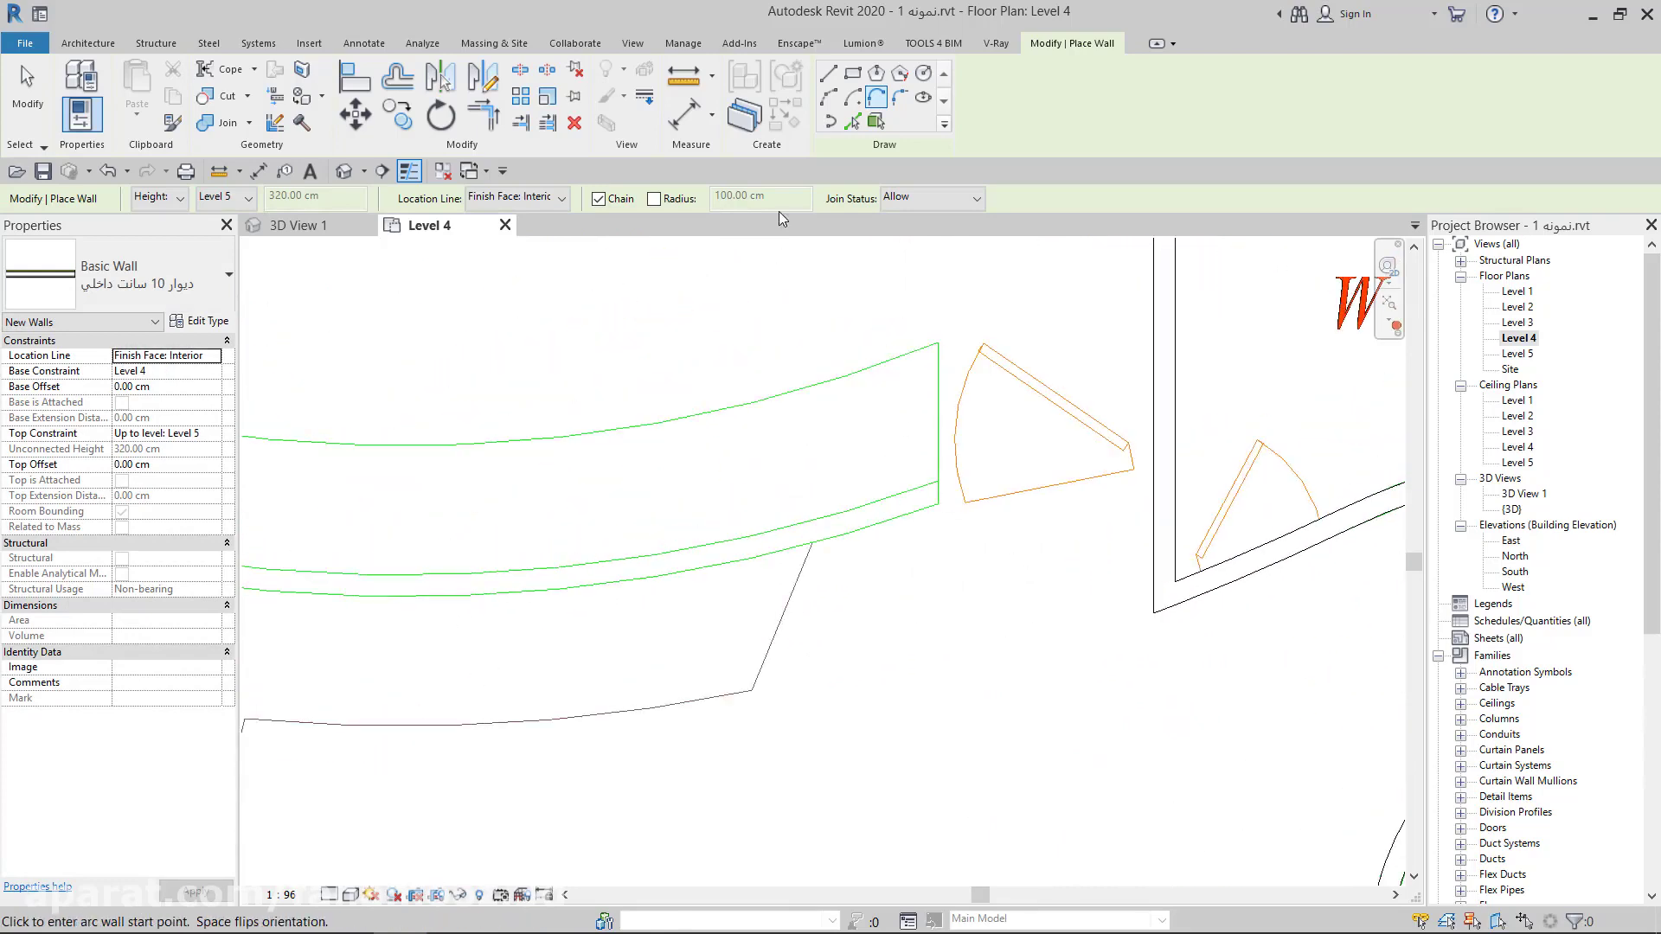
Trace the lower green arc as a curved 10 cm wall, then end wall placement
{"action": "left_click", "coordinate": [851, 121]}
{"action": "scroll", "coordinate": [807, 427], "scroll_direction": "down", "scroll_amount": 2}
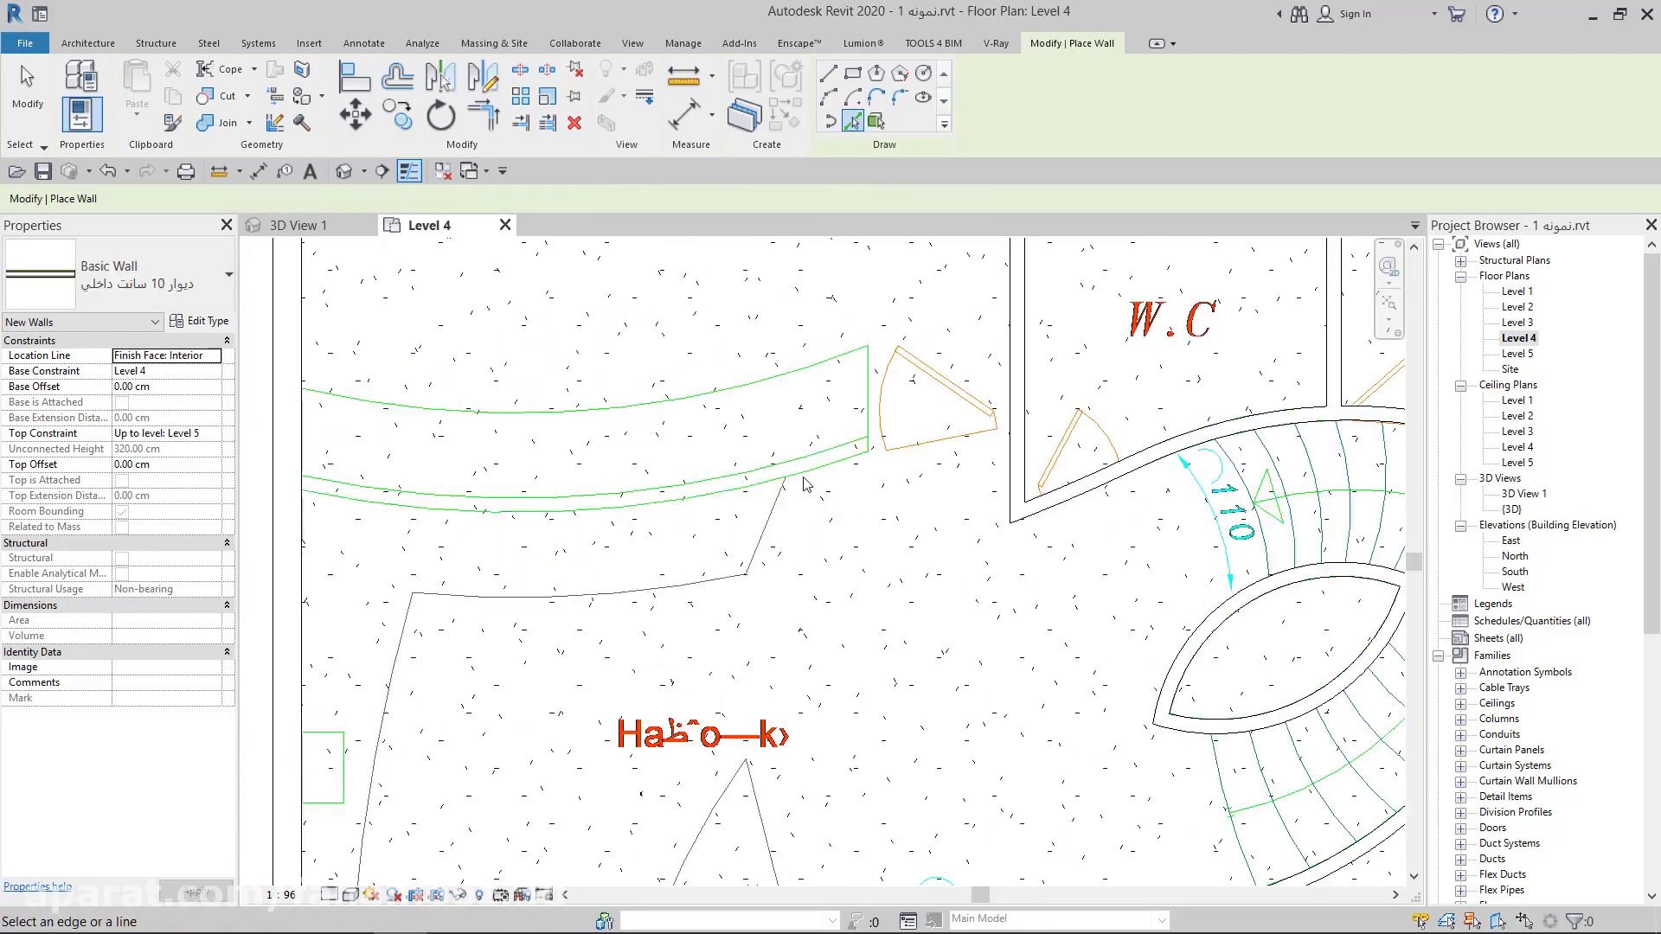
{"action": "left_click", "coordinate": [805, 475]}
{"action": "scroll", "coordinate": [819, 522], "scroll_direction": "down", "scroll_amount": 3}
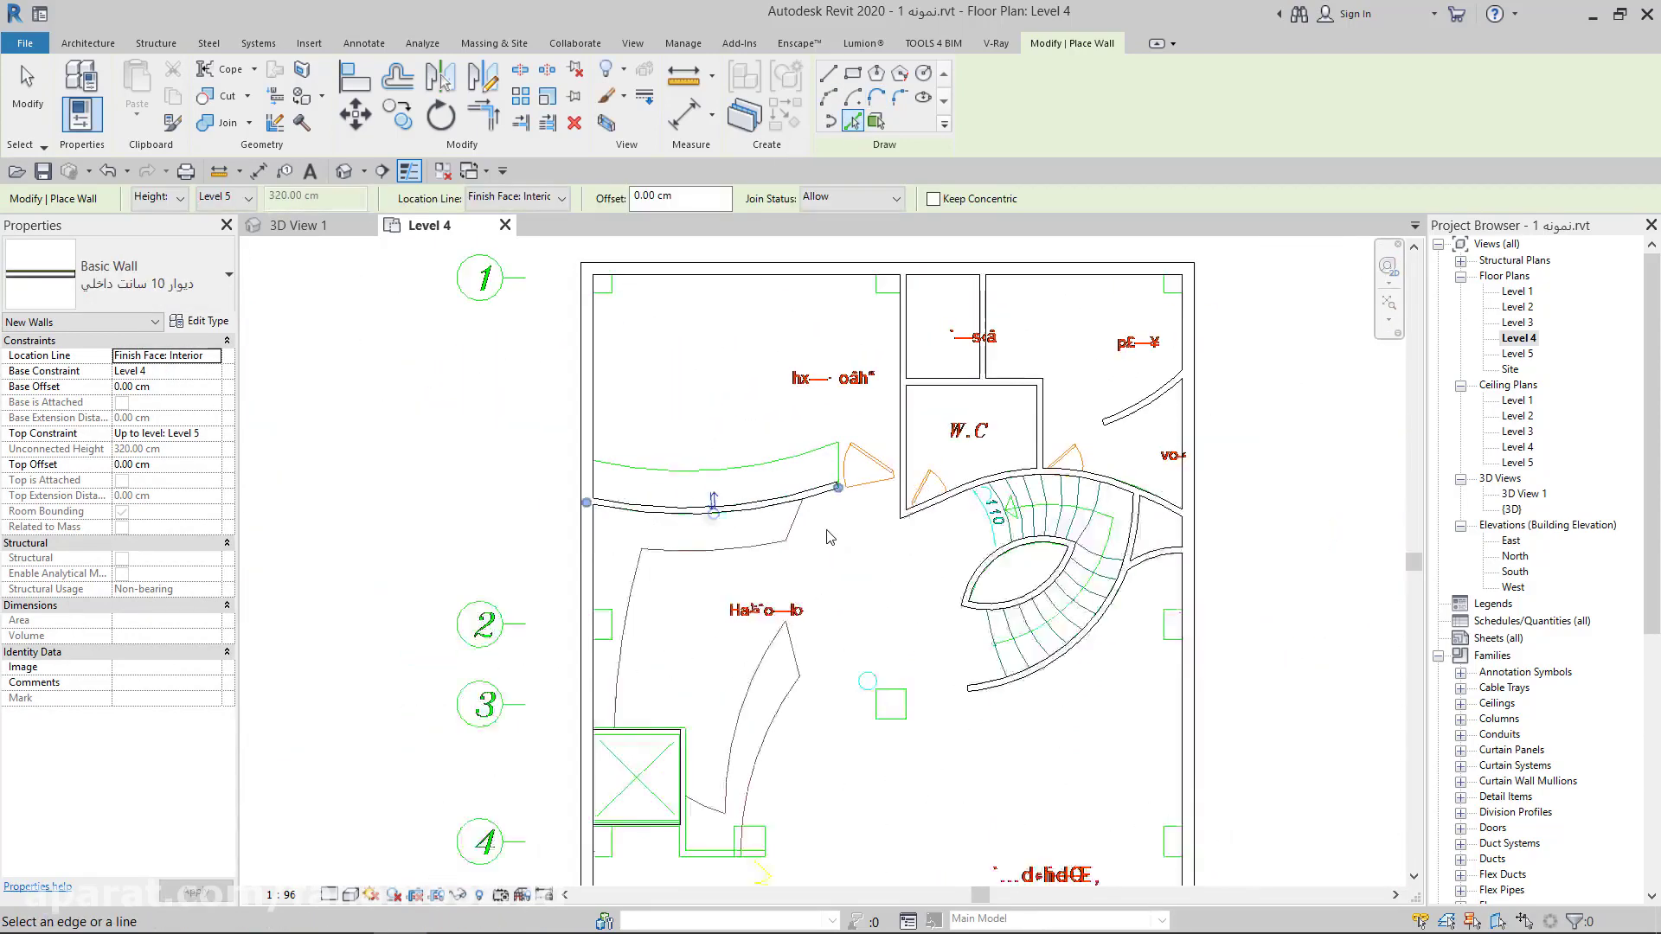
{"action": "scroll", "coordinate": [905, 450], "scroll_direction": "up", "scroll_amount": 3}
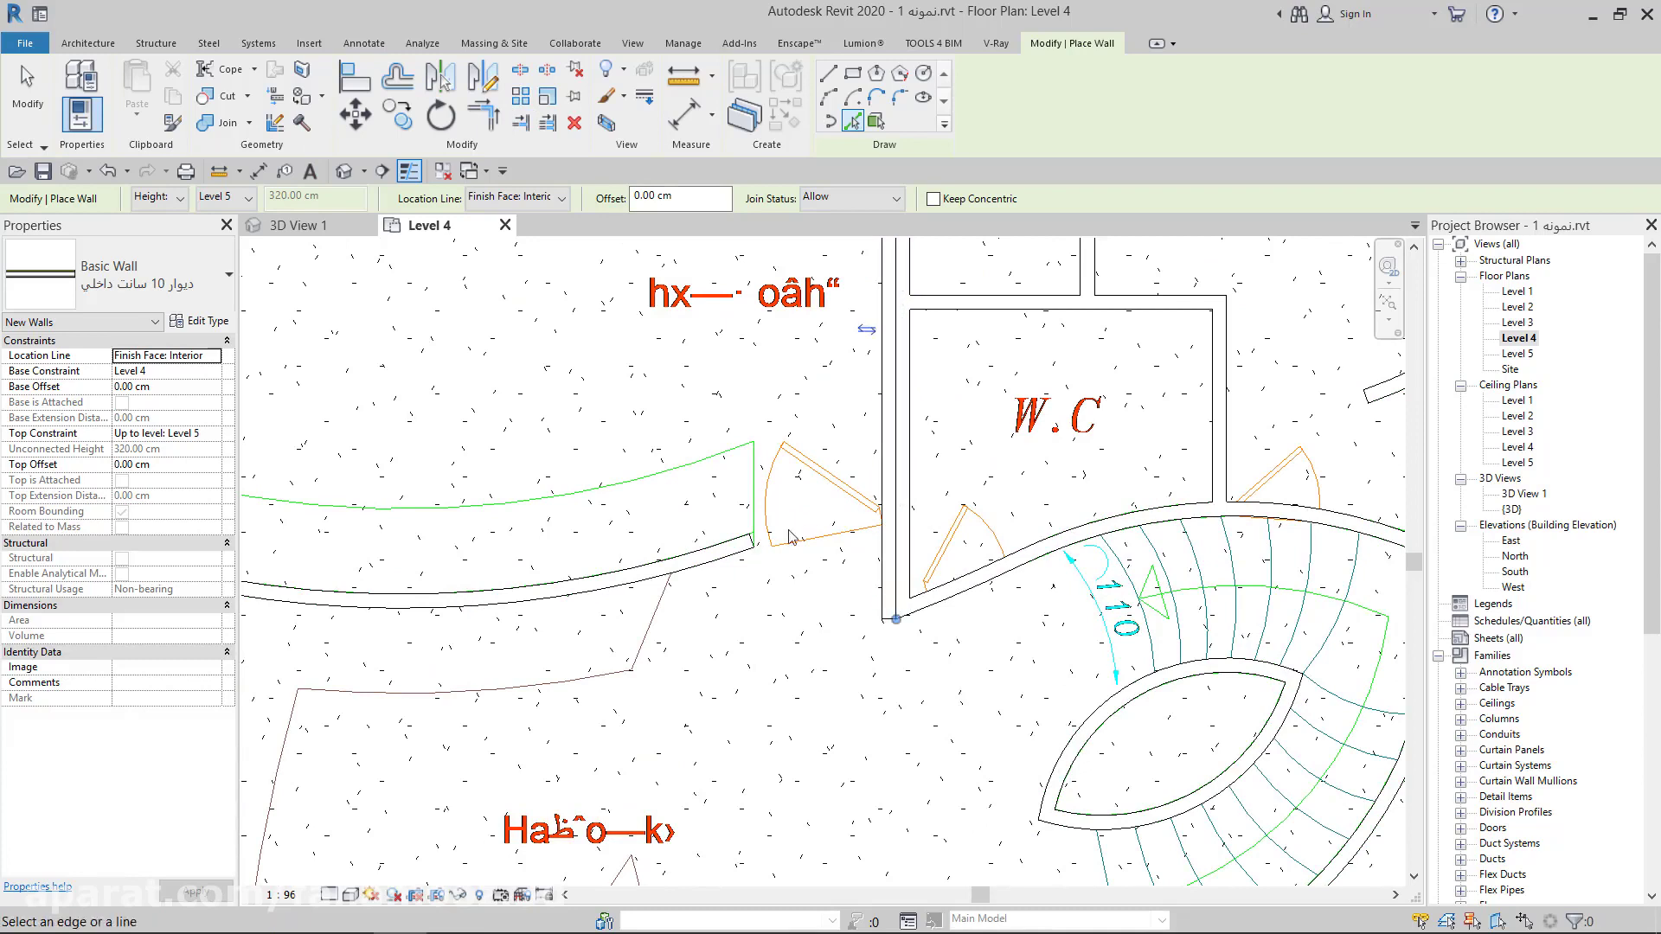
{"action": "key", "text": "Escape"}
{"action": "key", "text": "Escape"}
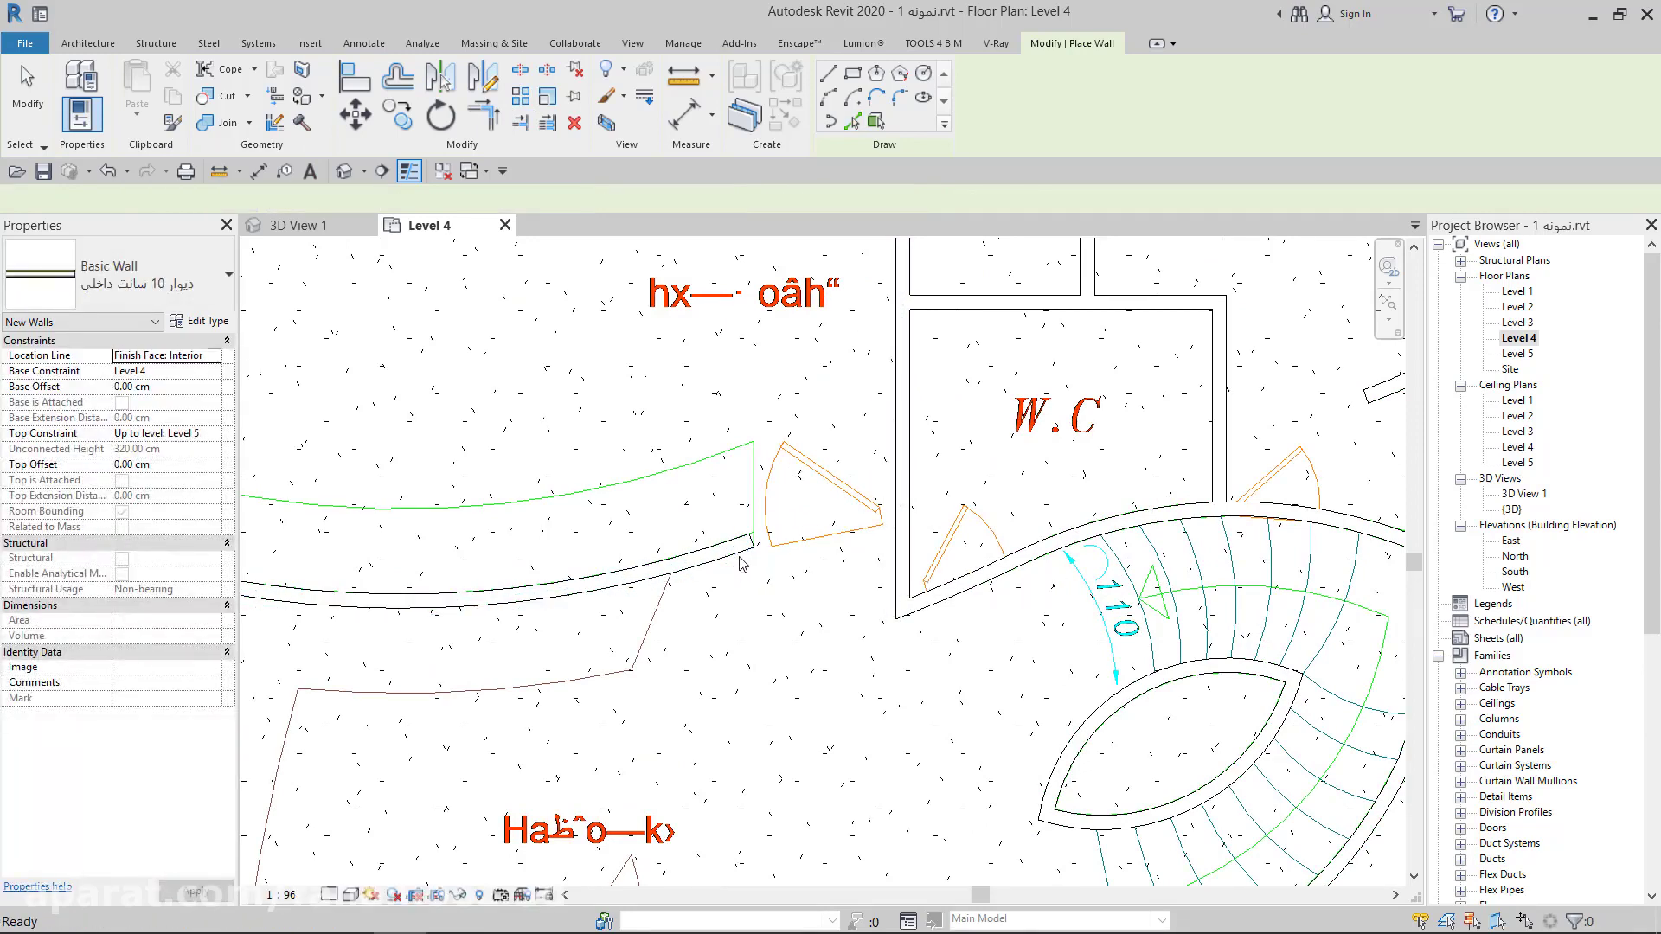
{"action": "key", "text": "Escape"}
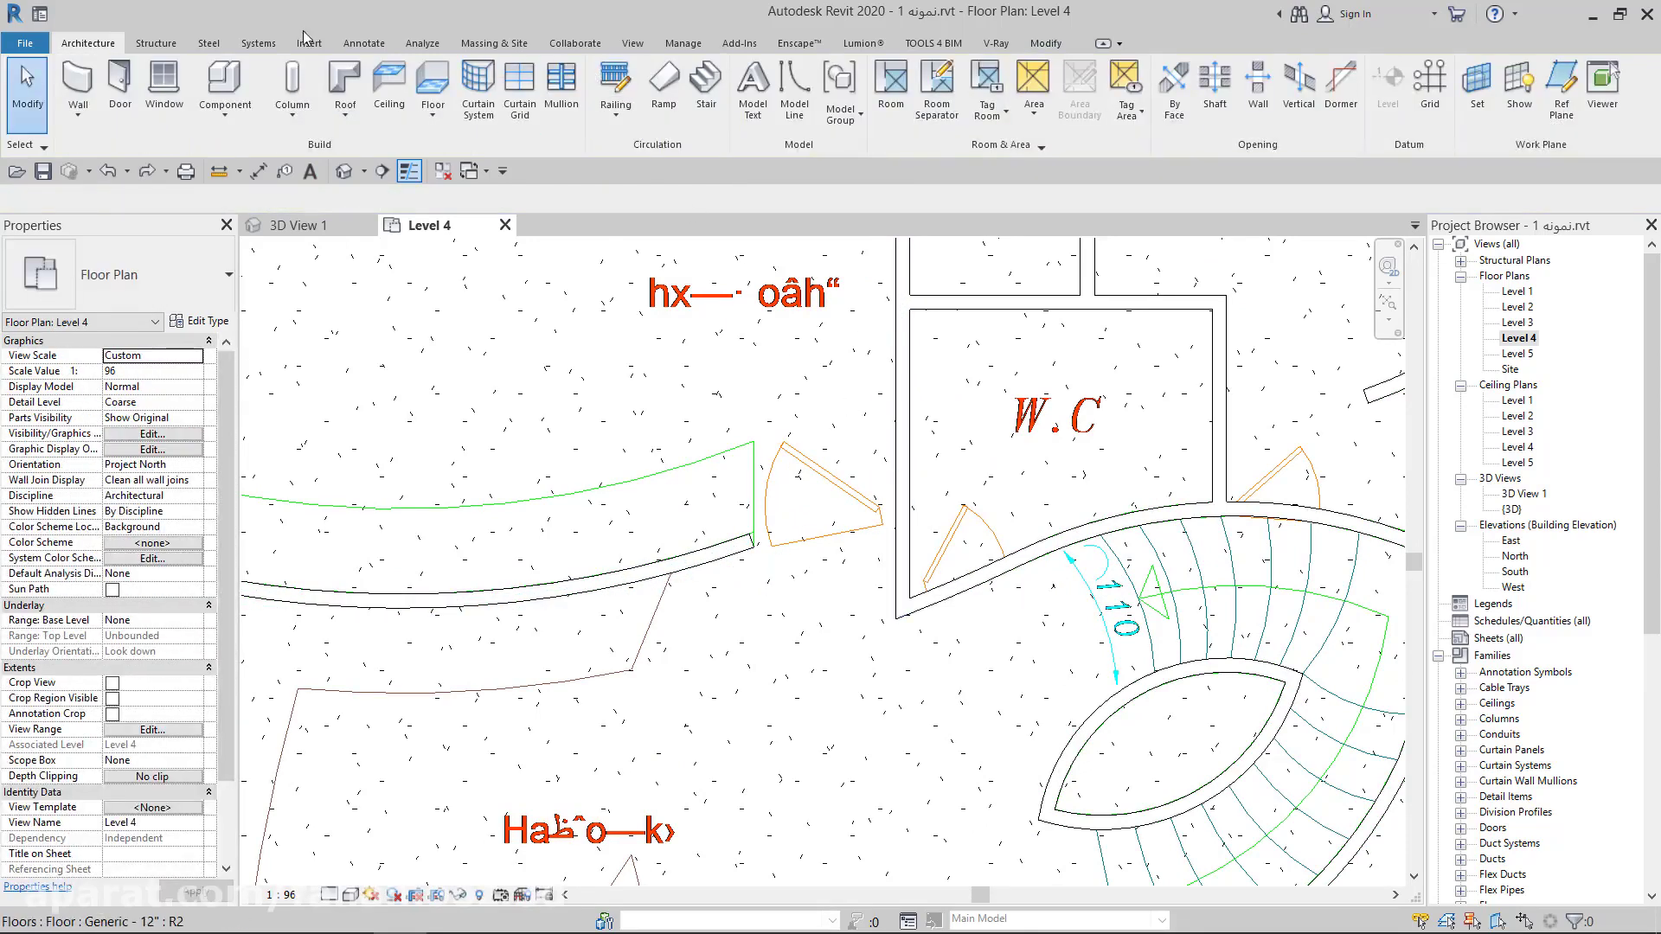
{"action": "left_click", "coordinate": [1044, 45]}
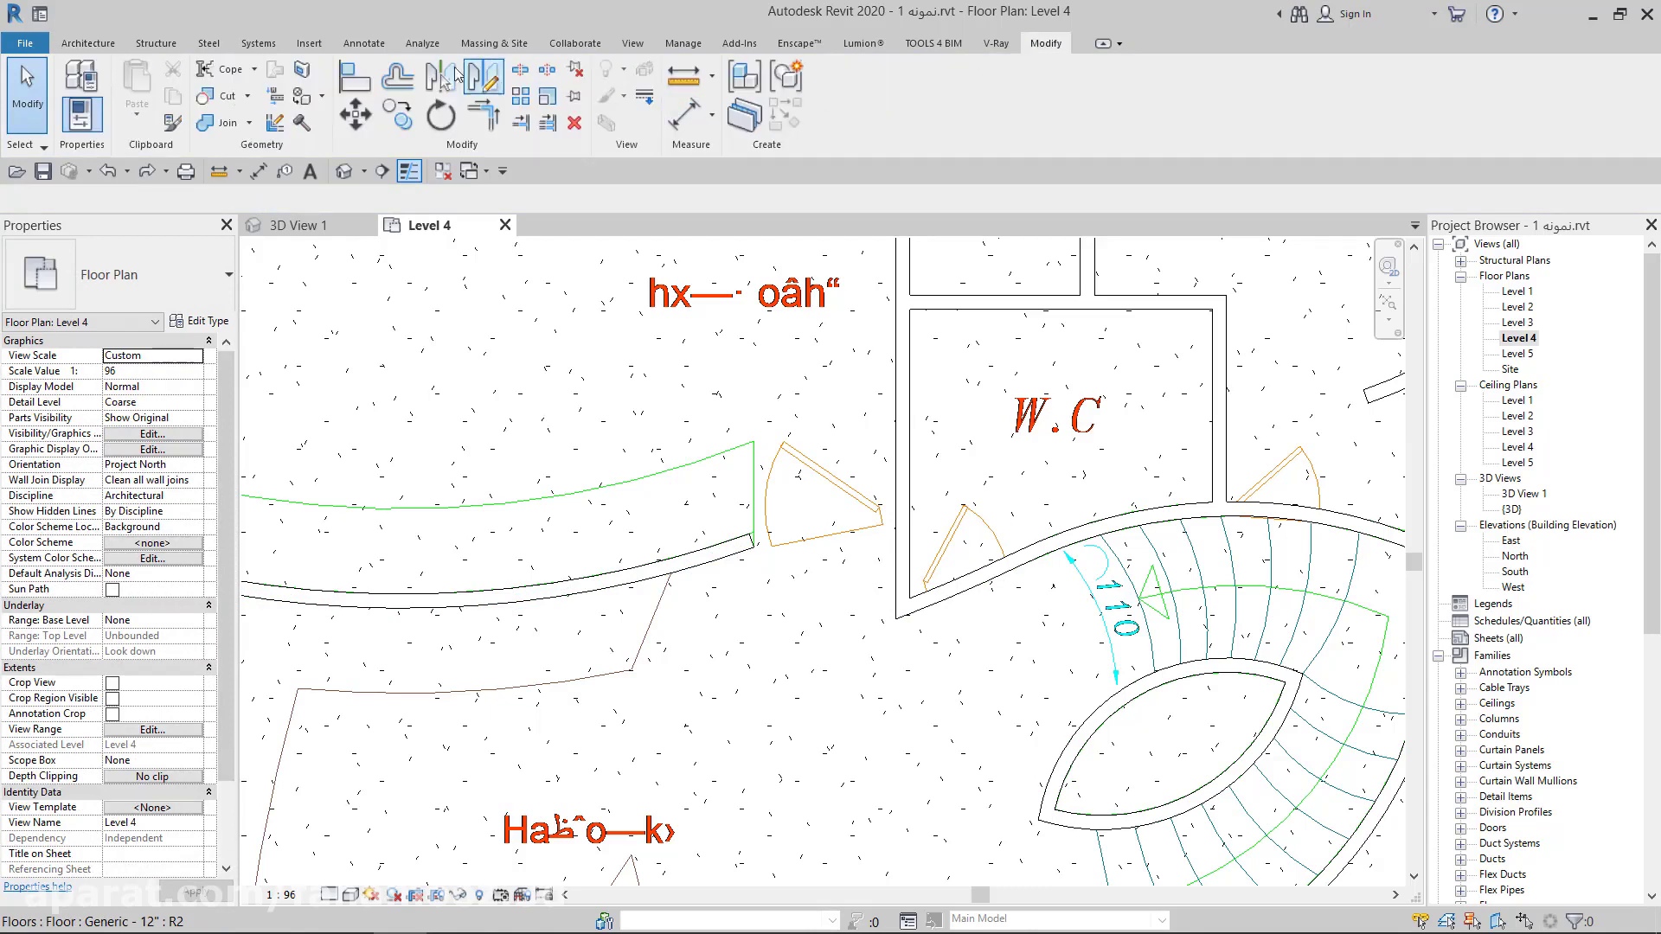
{"action": "left_click", "coordinate": [528, 128]}
{"action": "left_click", "coordinate": [894, 517]}
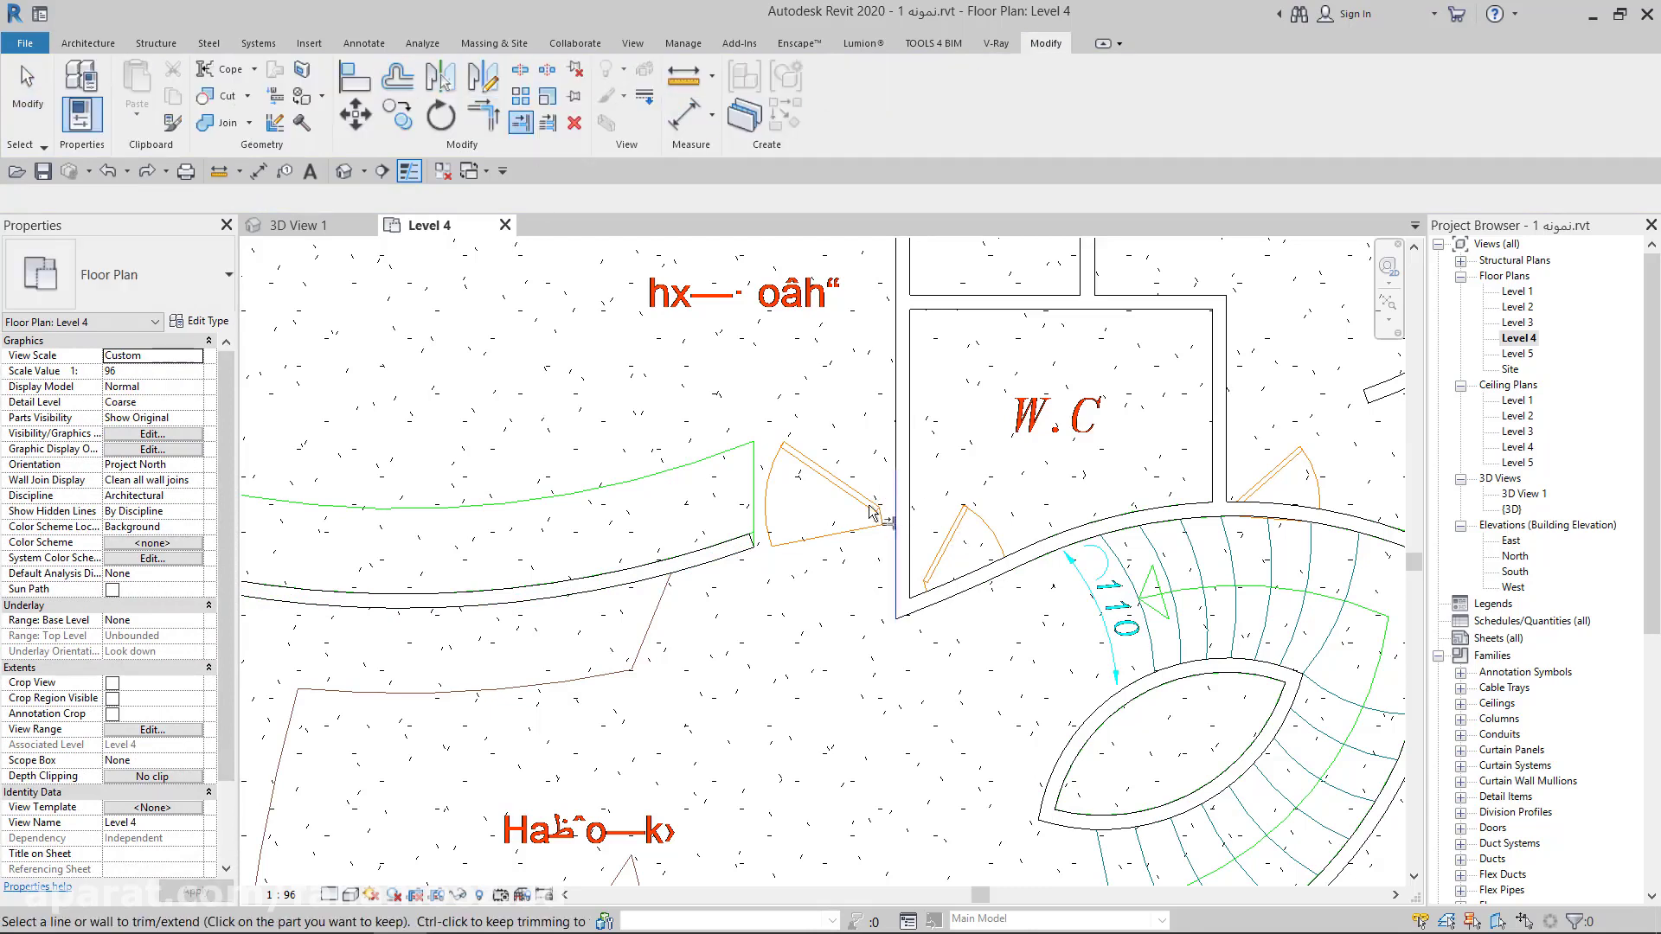
{"action": "left_click", "coordinate": [759, 554]}
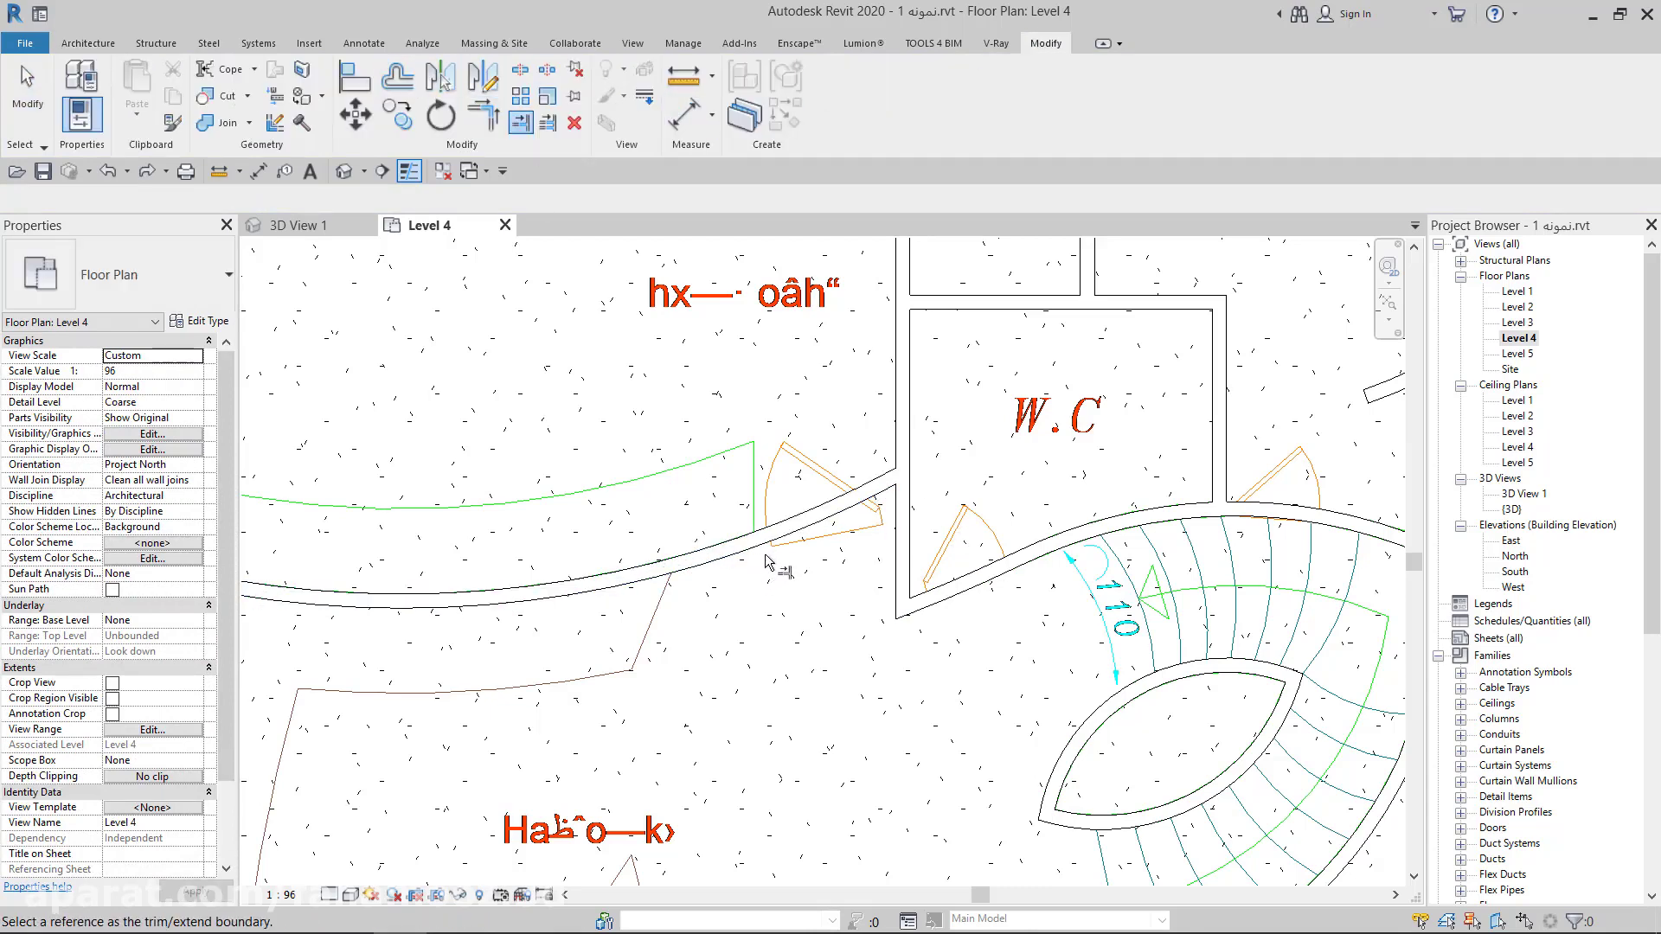
{"action": "key", "text": "ctrl+z"}
{"action": "scroll", "coordinate": [474, 295], "scroll_direction": "down", "scroll_amount": 3}
{"action": "scroll", "coordinate": [606, 415], "scroll_direction": "up", "scroll_amount": 1}
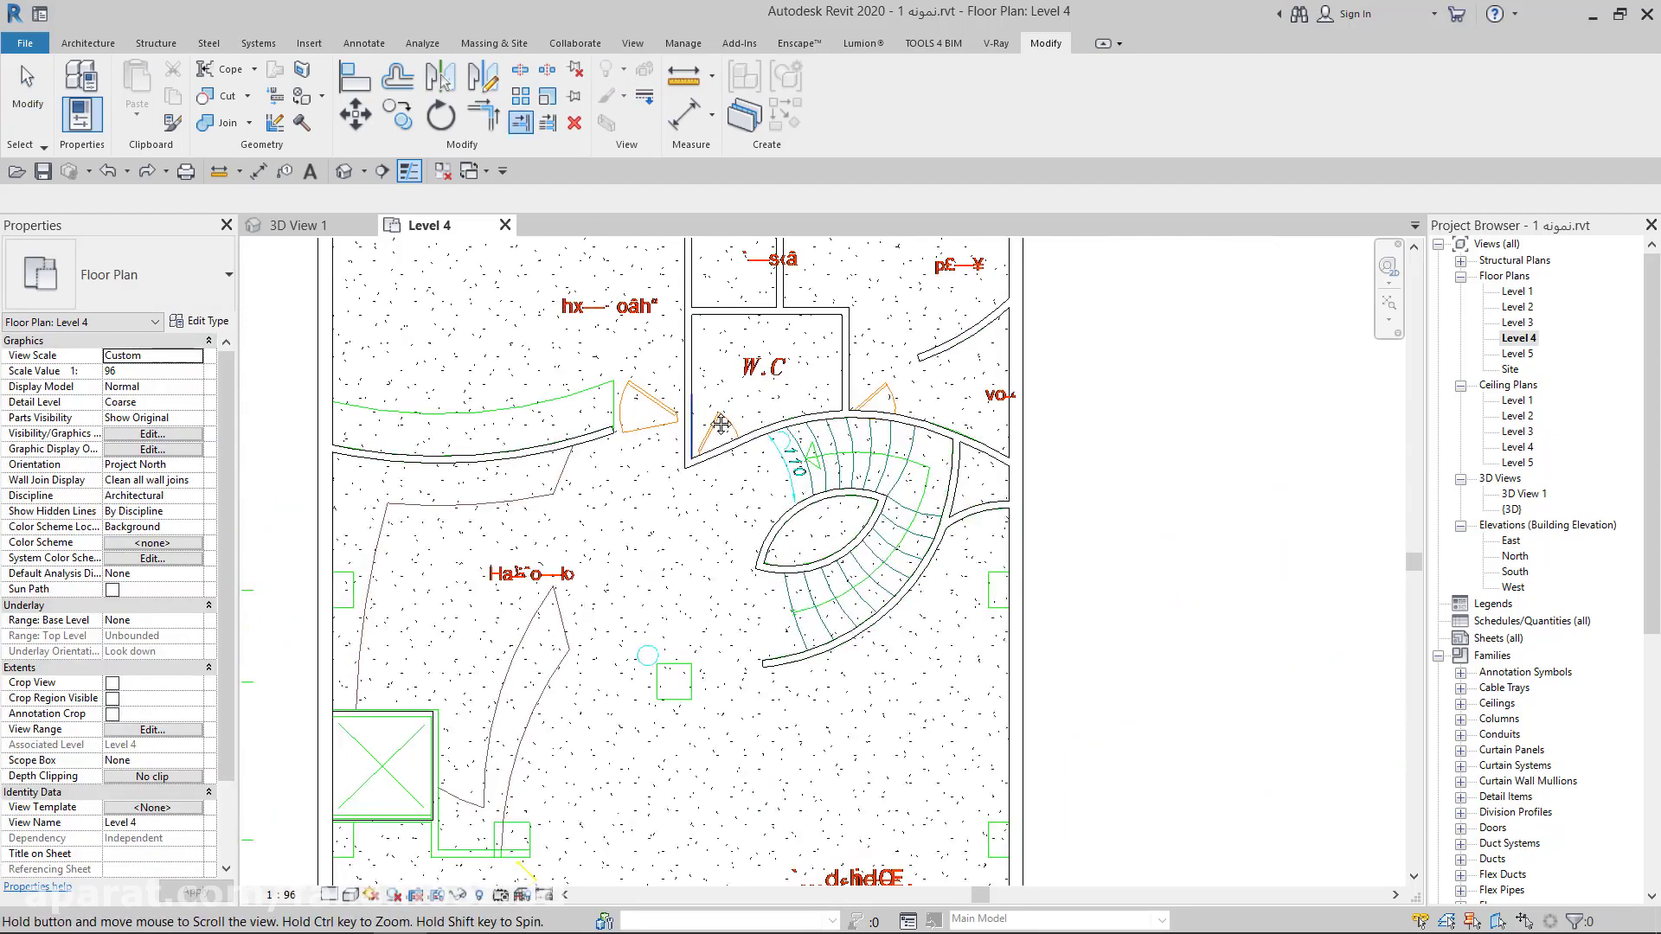
{"action": "scroll", "coordinate": [647, 465], "scroll_direction": "up", "scroll_amount": 1}
{"action": "scroll", "coordinate": [647, 464], "scroll_direction": "down", "scroll_amount": 1}
{"action": "scroll", "coordinate": [647, 464], "scroll_direction": "down", "scroll_amount": 1}
{"action": "scroll", "coordinate": [554, 484], "scroll_direction": "up", "scroll_amount": 3}
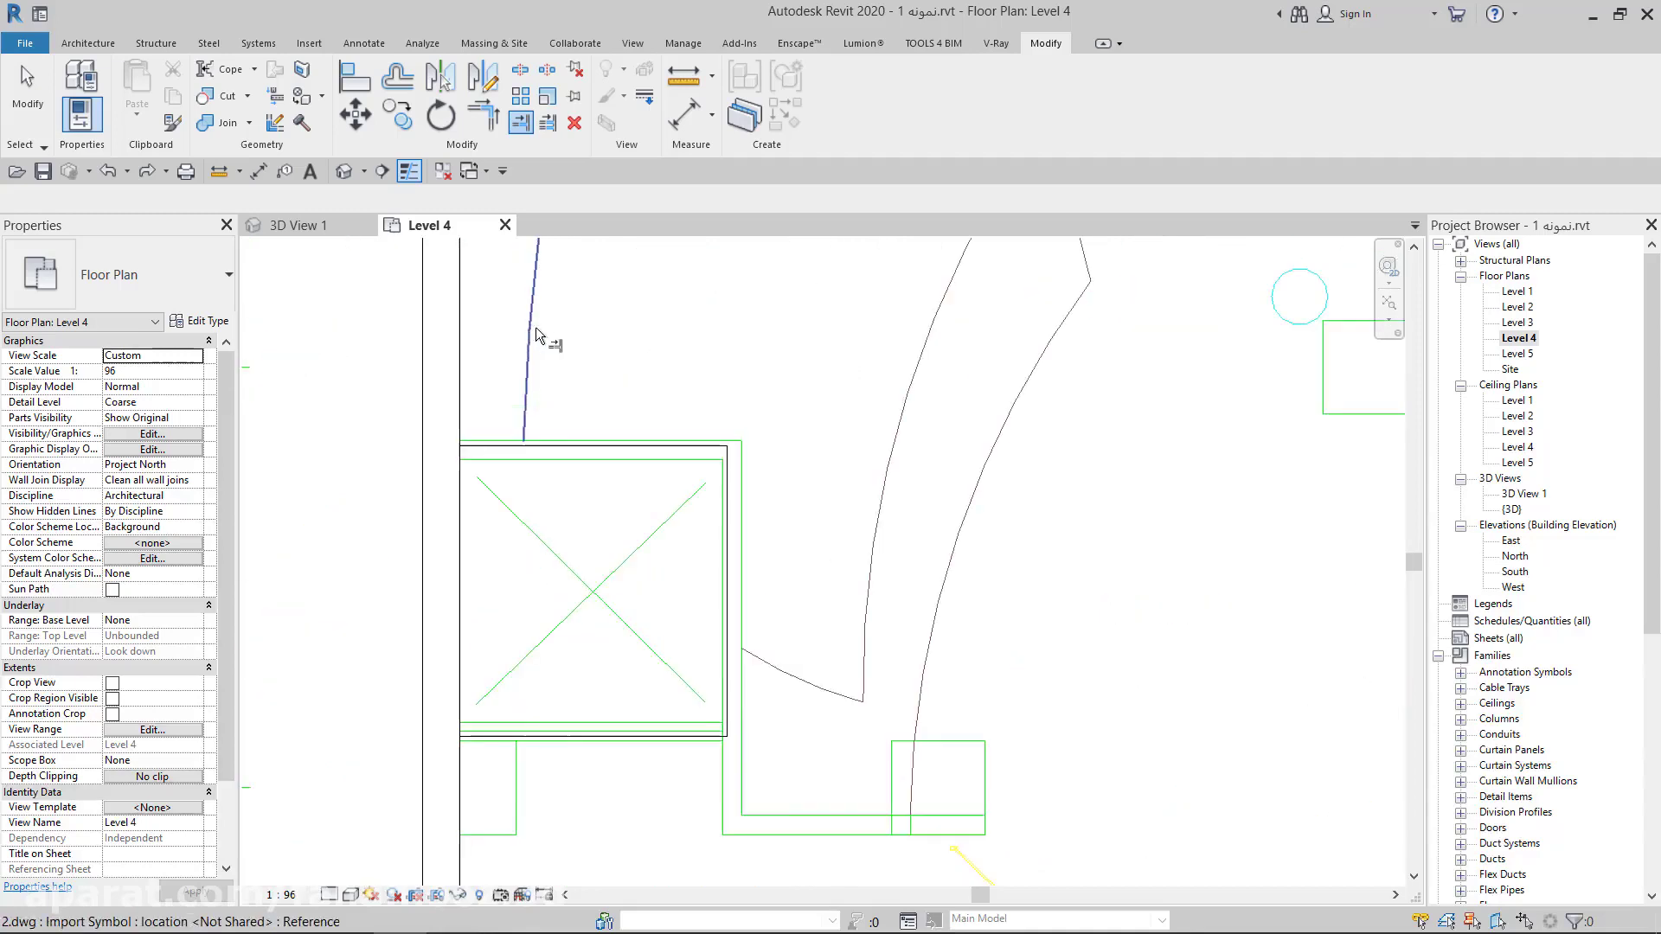
{"action": "scroll", "coordinate": [554, 484], "scroll_direction": "up", "scroll_amount": 1}
{"action": "left_click", "coordinate": [86, 43]}
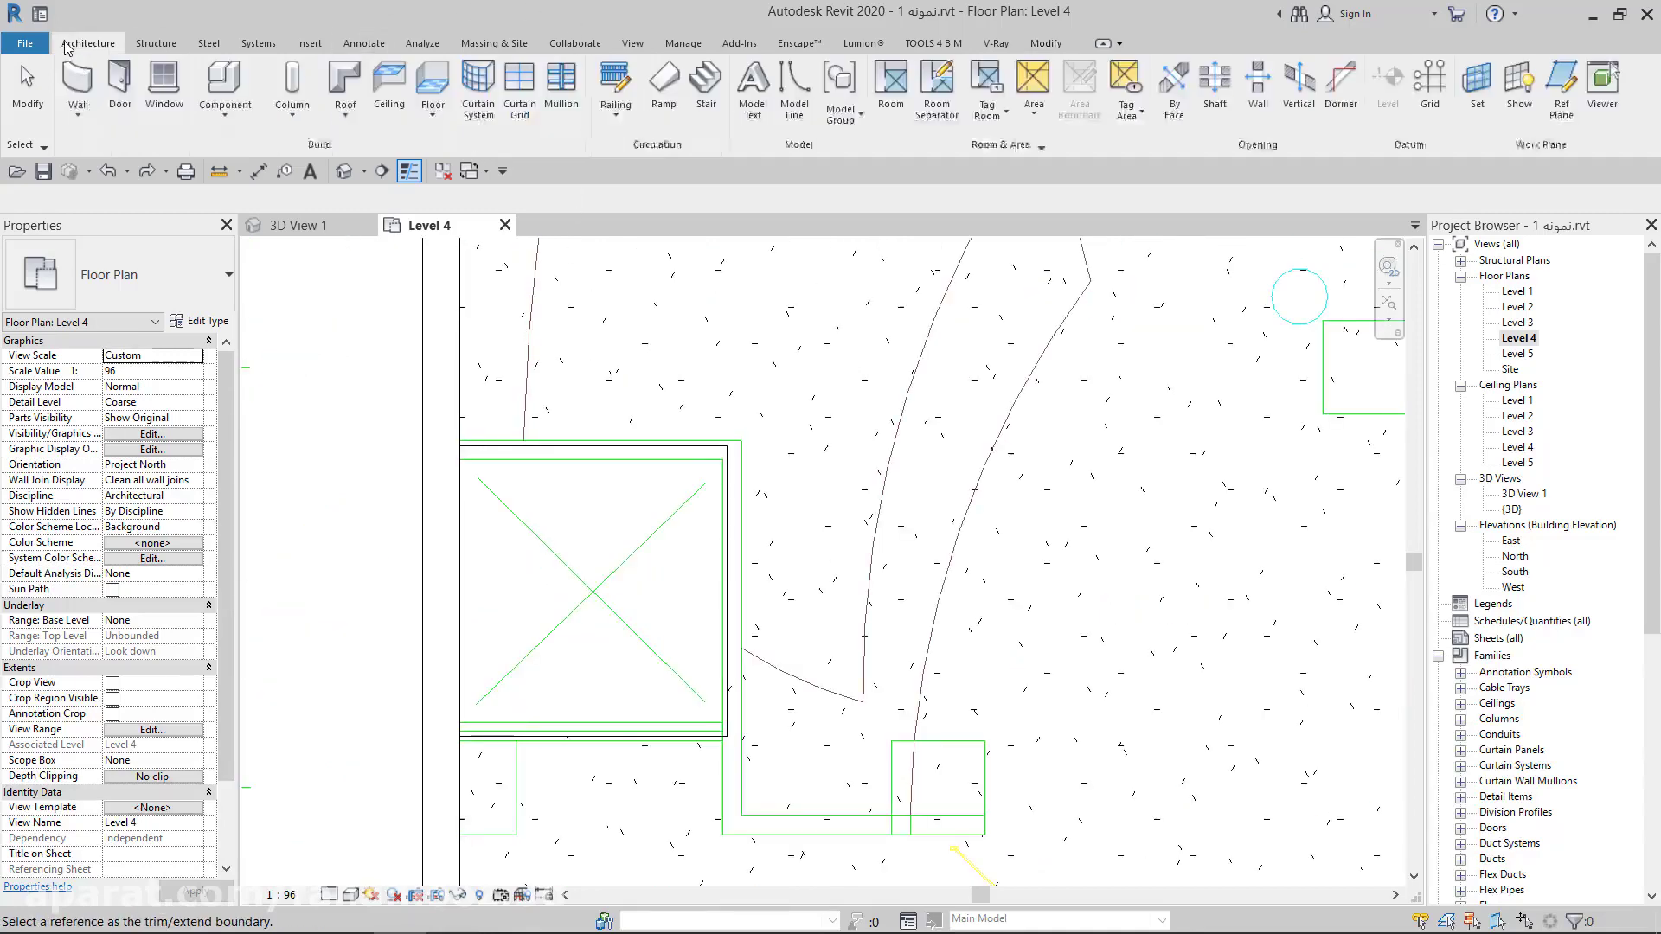
{"action": "left_click", "coordinate": [81, 125]}
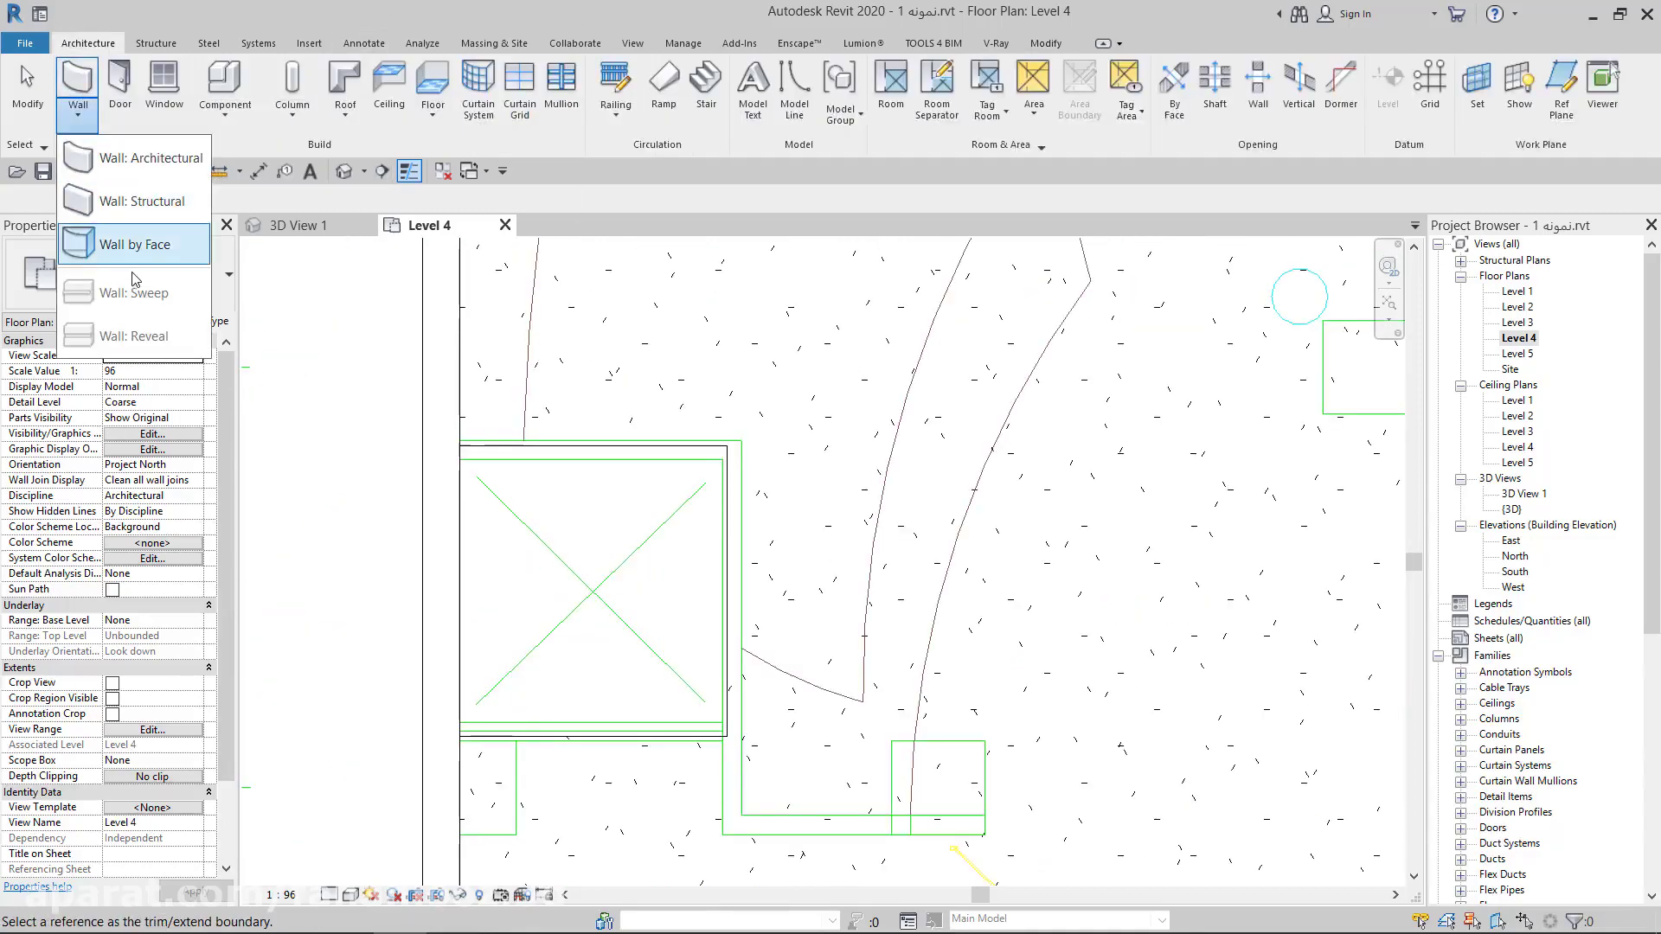
{"action": "left_click", "coordinate": [134, 245]}
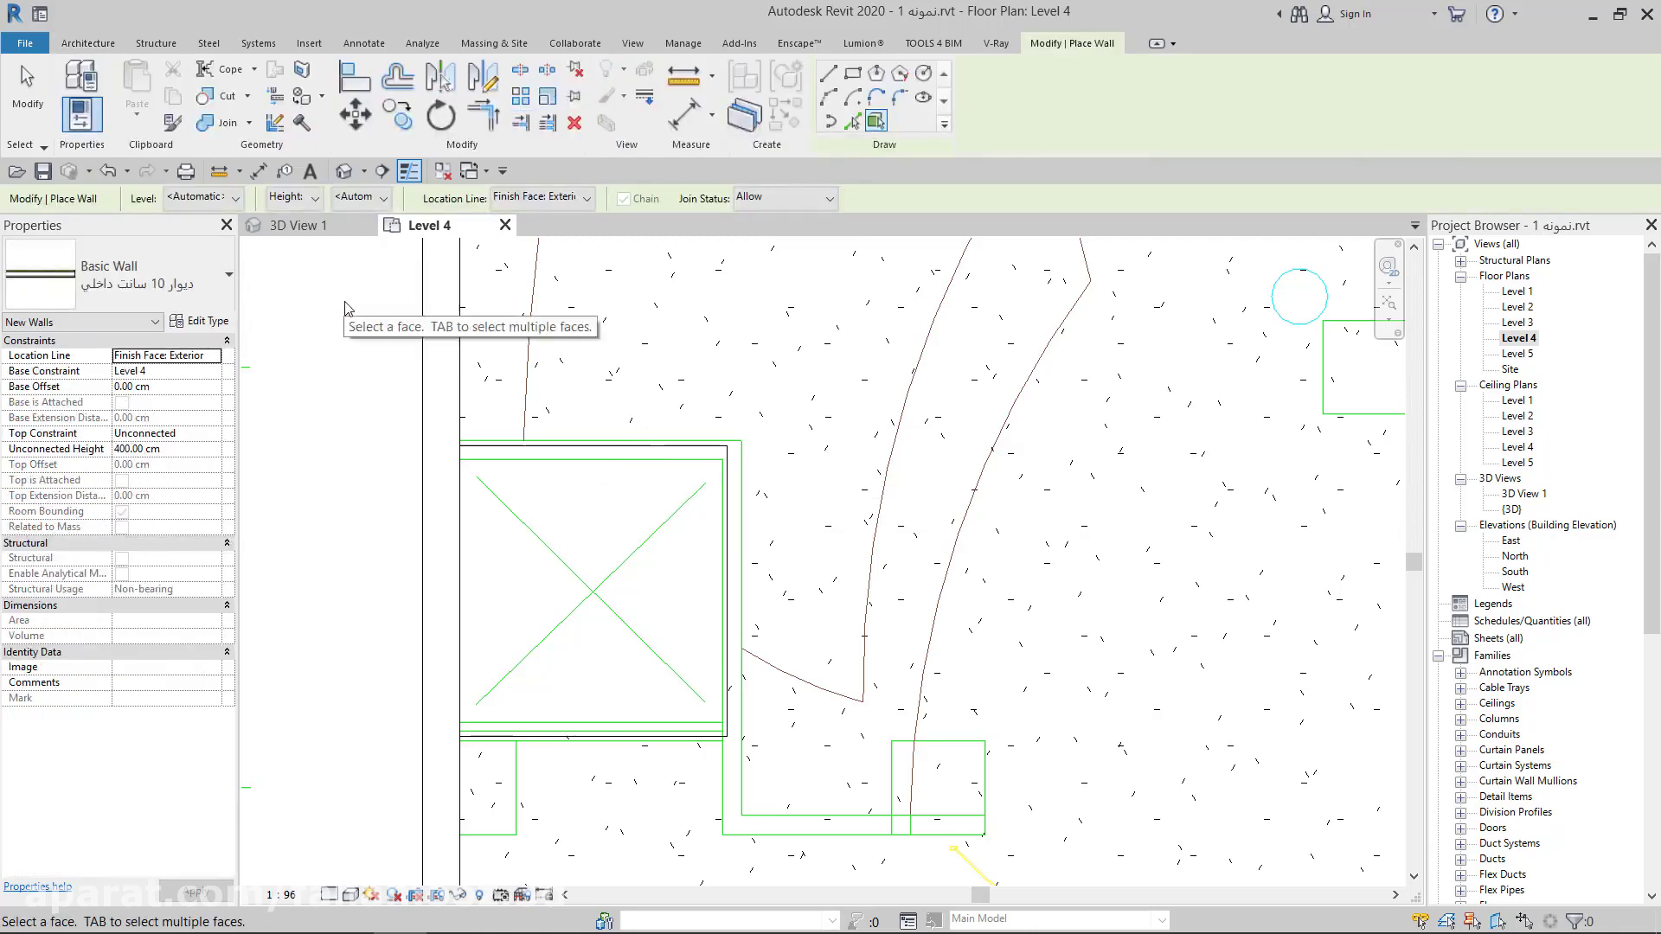
{"action": "key", "text": "Escape"}
{"action": "key", "text": "Escape"}
{"action": "scroll", "coordinate": [593, 363], "scroll_direction": "down", "scroll_amount": 3}
{"action": "scroll", "coordinate": [786, 431], "scroll_direction": "down", "scroll_amount": 2}
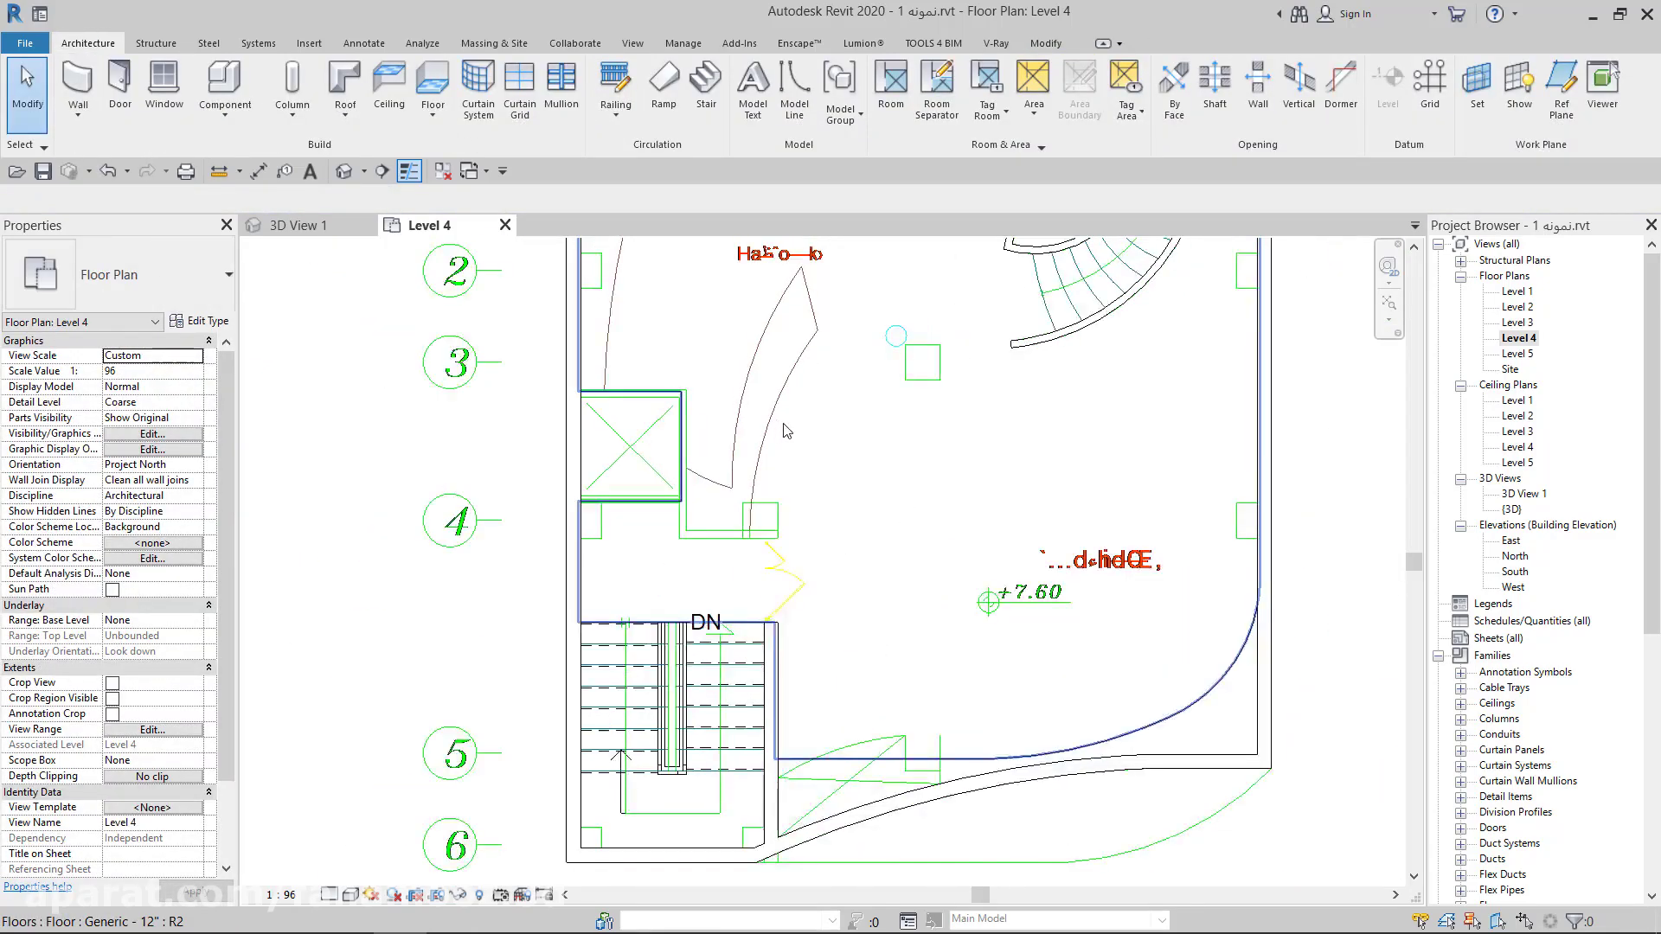
{"action": "scroll", "coordinate": [786, 431], "scroll_direction": "down", "scroll_amount": 2}
{"action": "left_click", "coordinate": [1095, 433]}
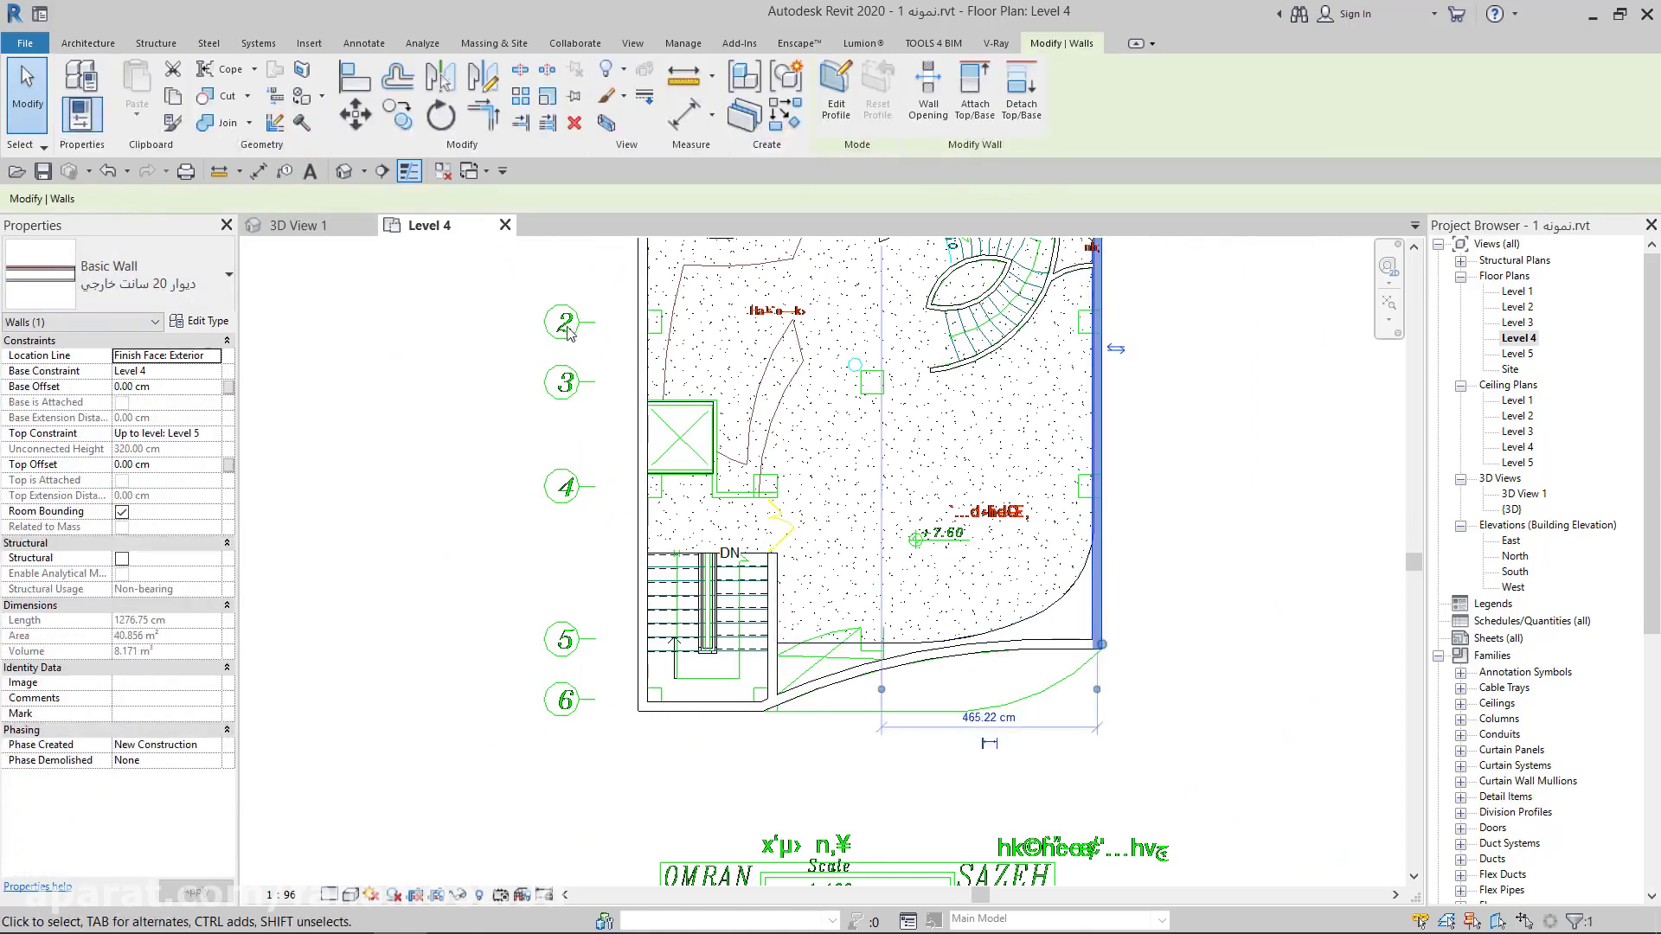
{"action": "left_click", "coordinate": [474, 468]}
{"action": "scroll", "coordinate": [605, 416], "scroll_direction": "down", "scroll_amount": 3}
{"action": "scroll", "coordinate": [668, 379], "scroll_direction": "up", "scroll_amount": 2}
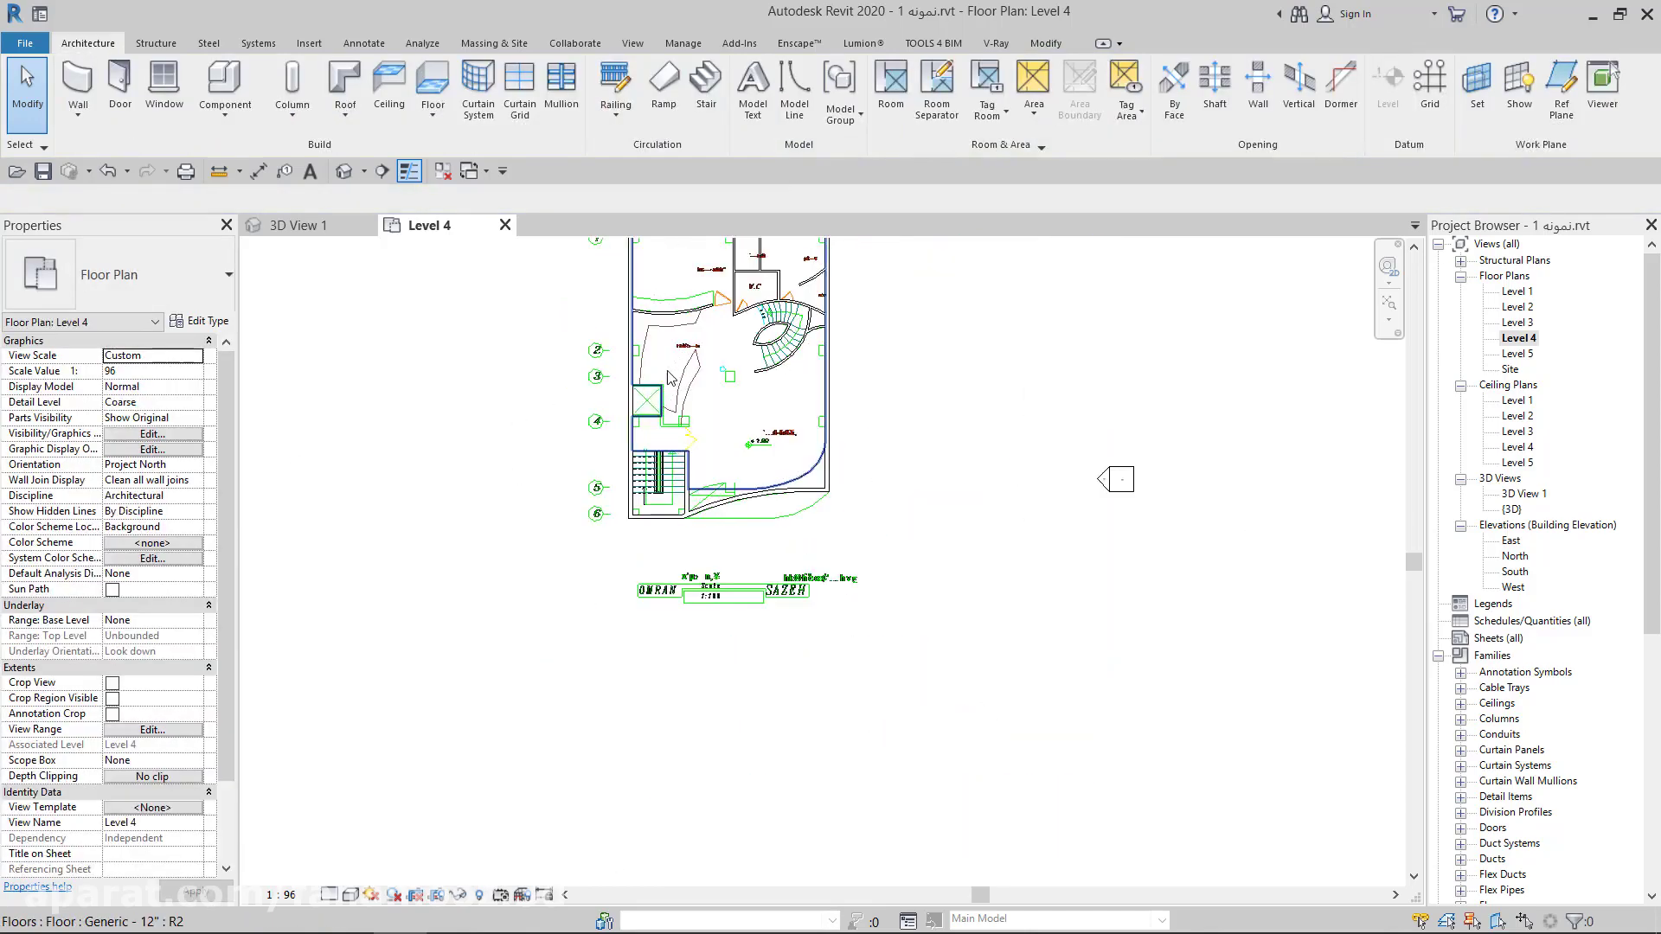
{"action": "left_click", "coordinate": [668, 379]}
{"action": "scroll", "coordinate": [632, 500], "scroll_direction": "up", "scroll_amount": 1}
{"action": "right_click", "coordinate": [633, 501]}
Switch to the 3D view and orbit to look down on the Level 4 floor
{"action": "left_click", "coordinate": [304, 222]}
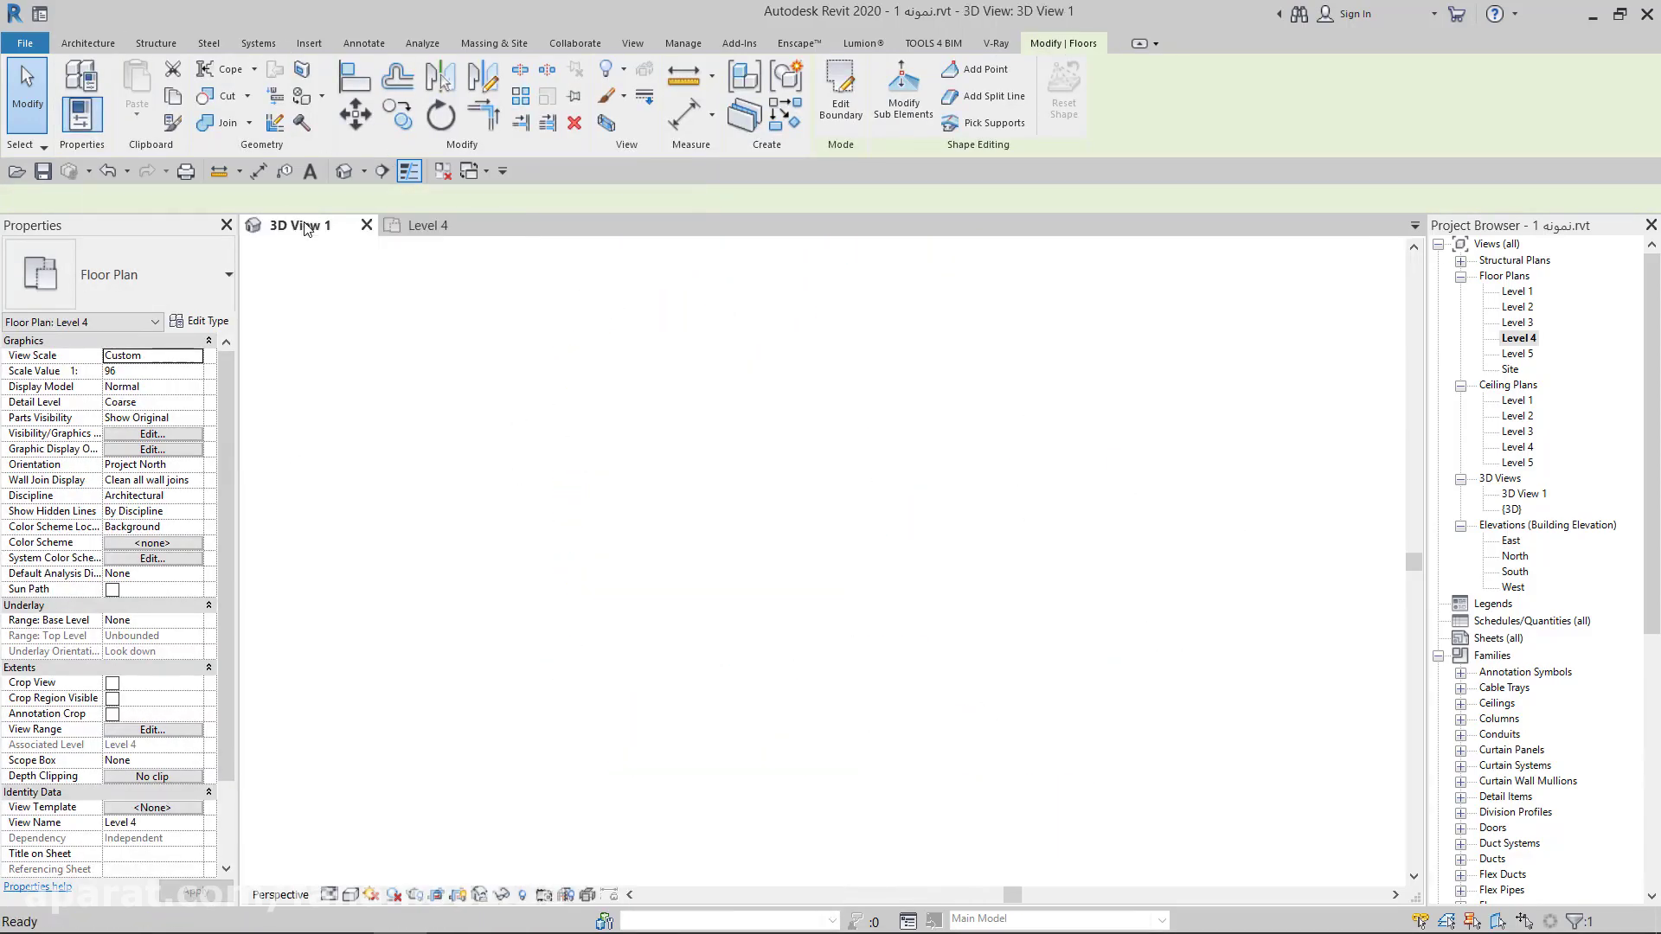
{"action": "mouse_move", "coordinate": [986, 448]}
{"action": "middle_mouse_down", "text": "shift"}
{"action": "mouse_move", "coordinate": [1001, 742]}
{"action": "mouse_move", "coordinate": [983, 605]}
{"action": "mouse_move", "coordinate": [1031, 444]}
{"action": "middle_mouse_up", "text": "shift"}
{"action": "scroll", "coordinate": [992, 318], "scroll_direction": "up", "scroll_amount": 2}
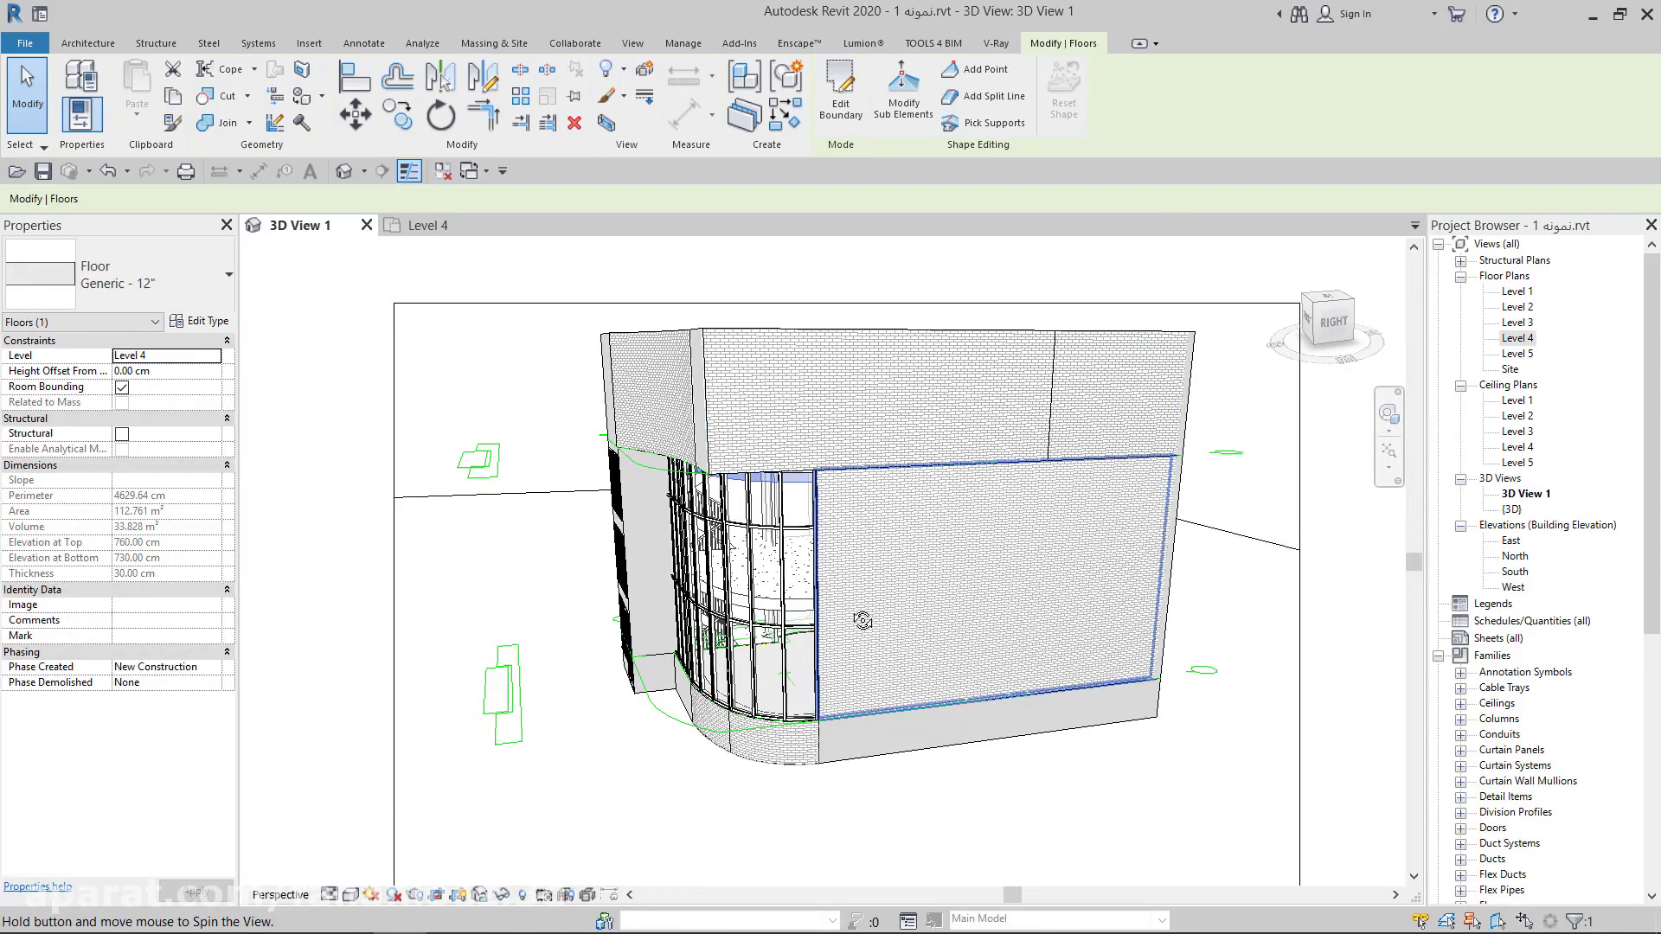
{"action": "mouse_move", "coordinate": [862, 620]}
{"action": "middle_mouse_down", "text": "shift"}
{"action": "mouse_move", "coordinate": [945, 529]}
{"action": "mouse_move", "coordinate": [978, 808]}
{"action": "middle_mouse_up", "text": "shift"}
{"action": "left_click", "coordinate": [1020, 493]}
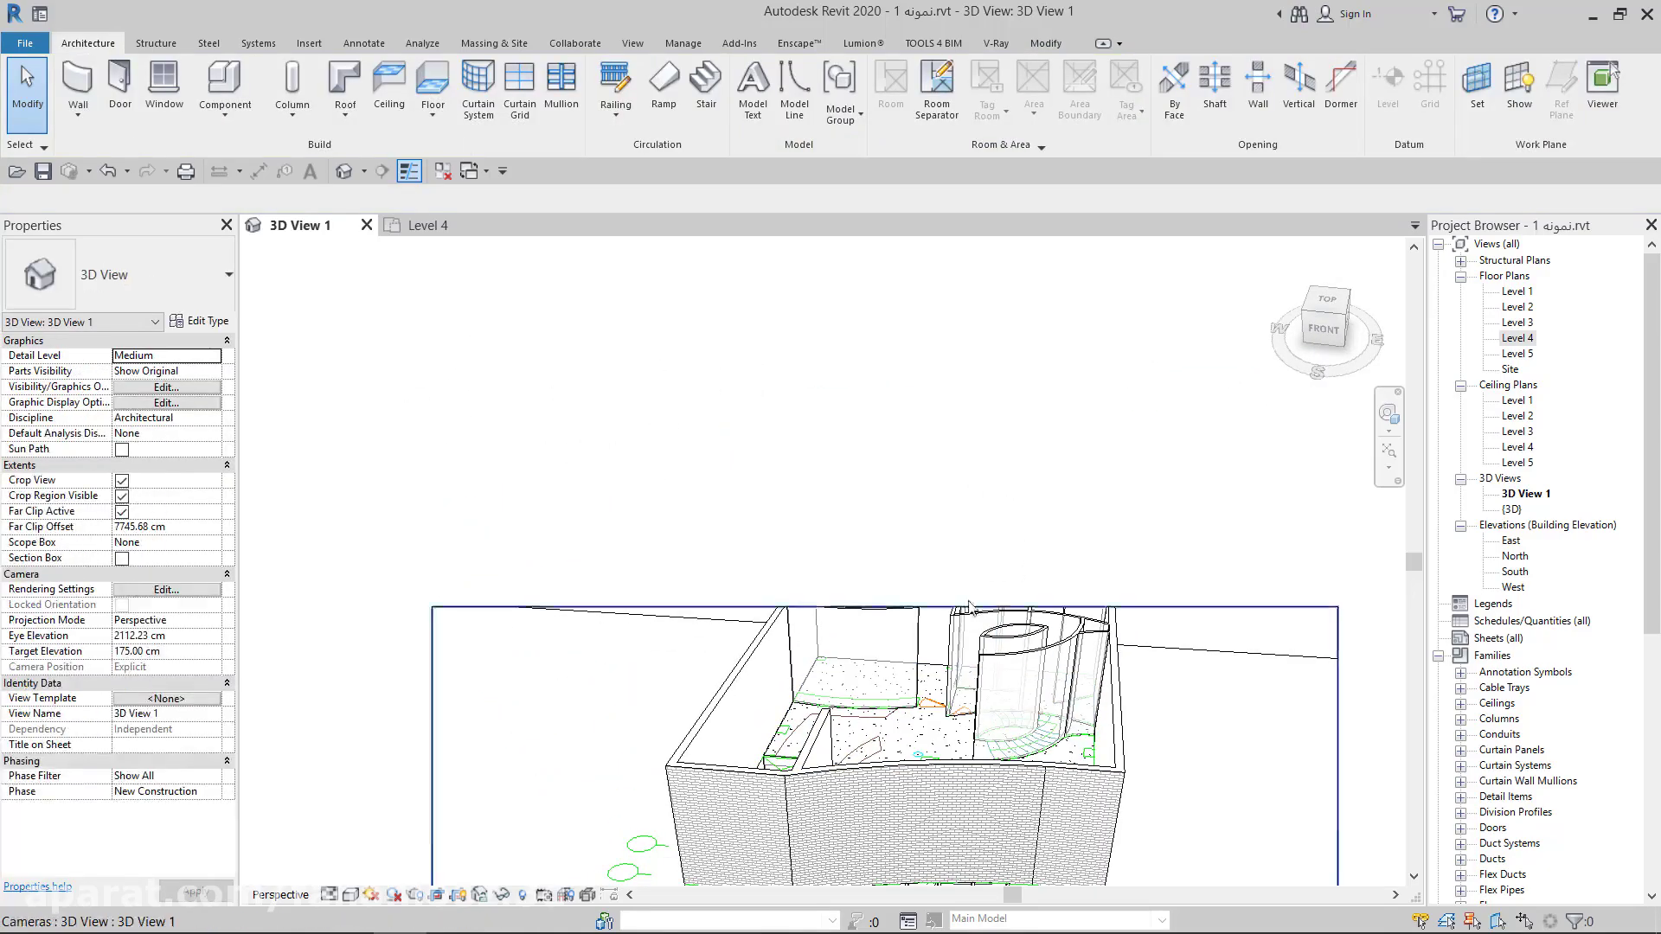
{"action": "mouse_move", "coordinate": [969, 606]}
{"action": "middle_mouse_down", "text": "shift"}
{"action": "mouse_move", "coordinate": [864, 494]}
{"action": "mouse_move", "coordinate": [855, 766]}
{"action": "mouse_move", "coordinate": [730, 741]}
{"action": "mouse_move", "coordinate": [740, 870]}
{"action": "middle_mouse_up", "text": "shift"}
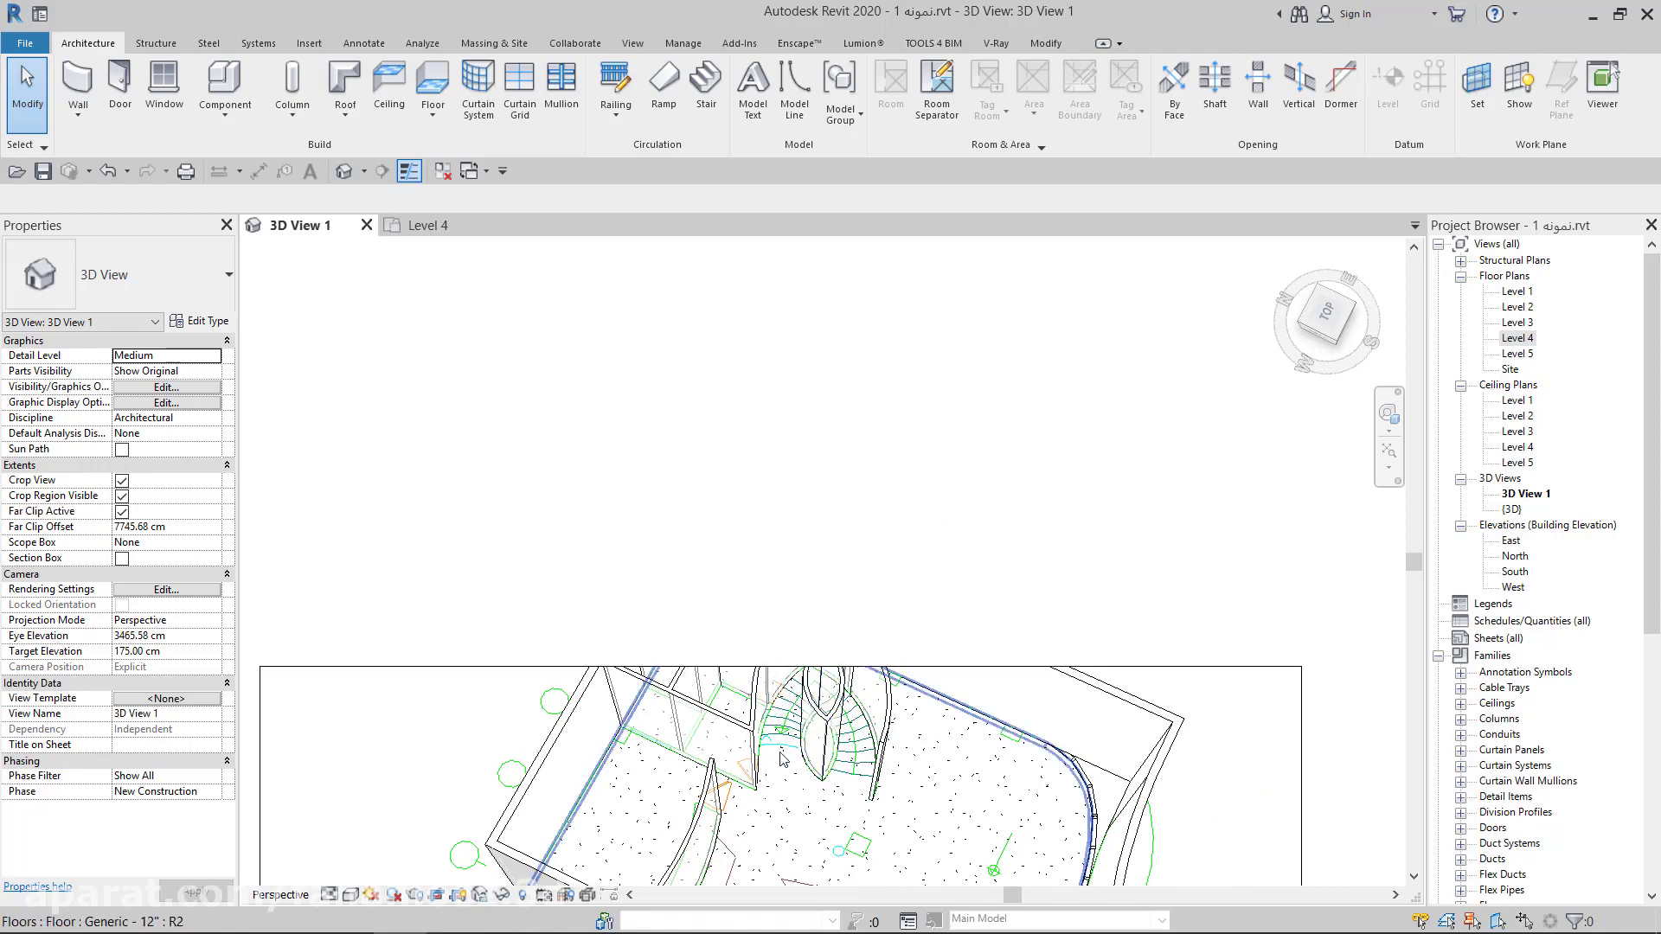
Centre the floor's curved lower edge in view and select the Level 4 floor slab
{"action": "middle_click_drag", "start_coordinate": [828, 807], "coordinate": [777, 460]}
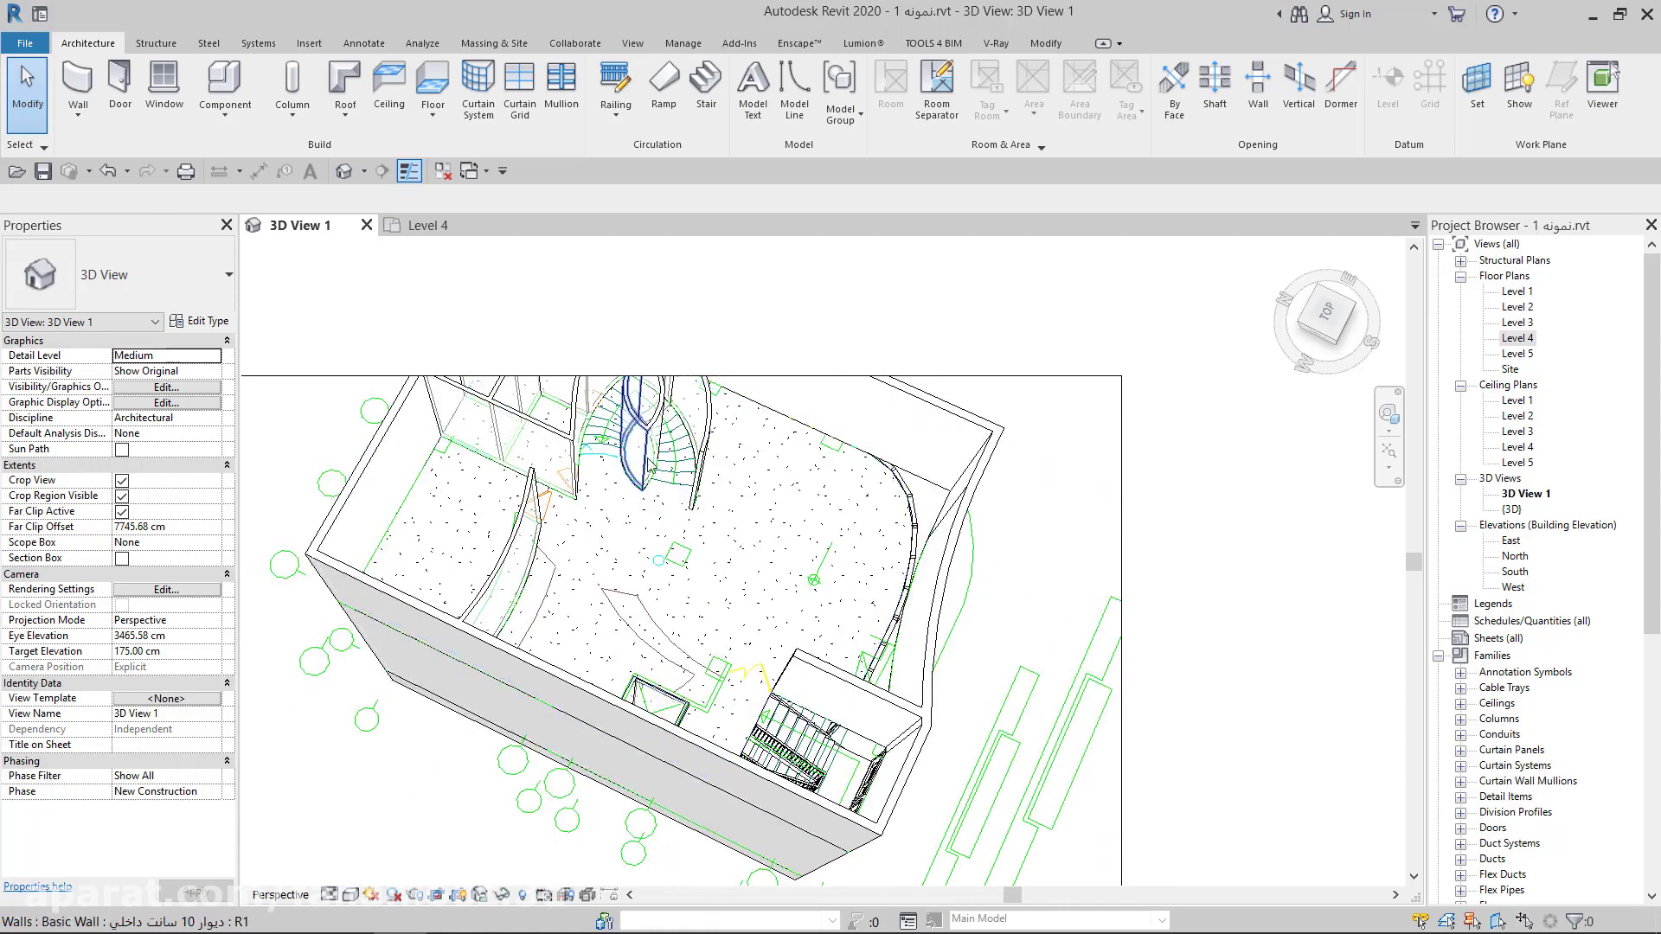
{"action": "middle_click_drag", "start_coordinate": [803, 746], "coordinate": [538, 666], "text": "shift"}
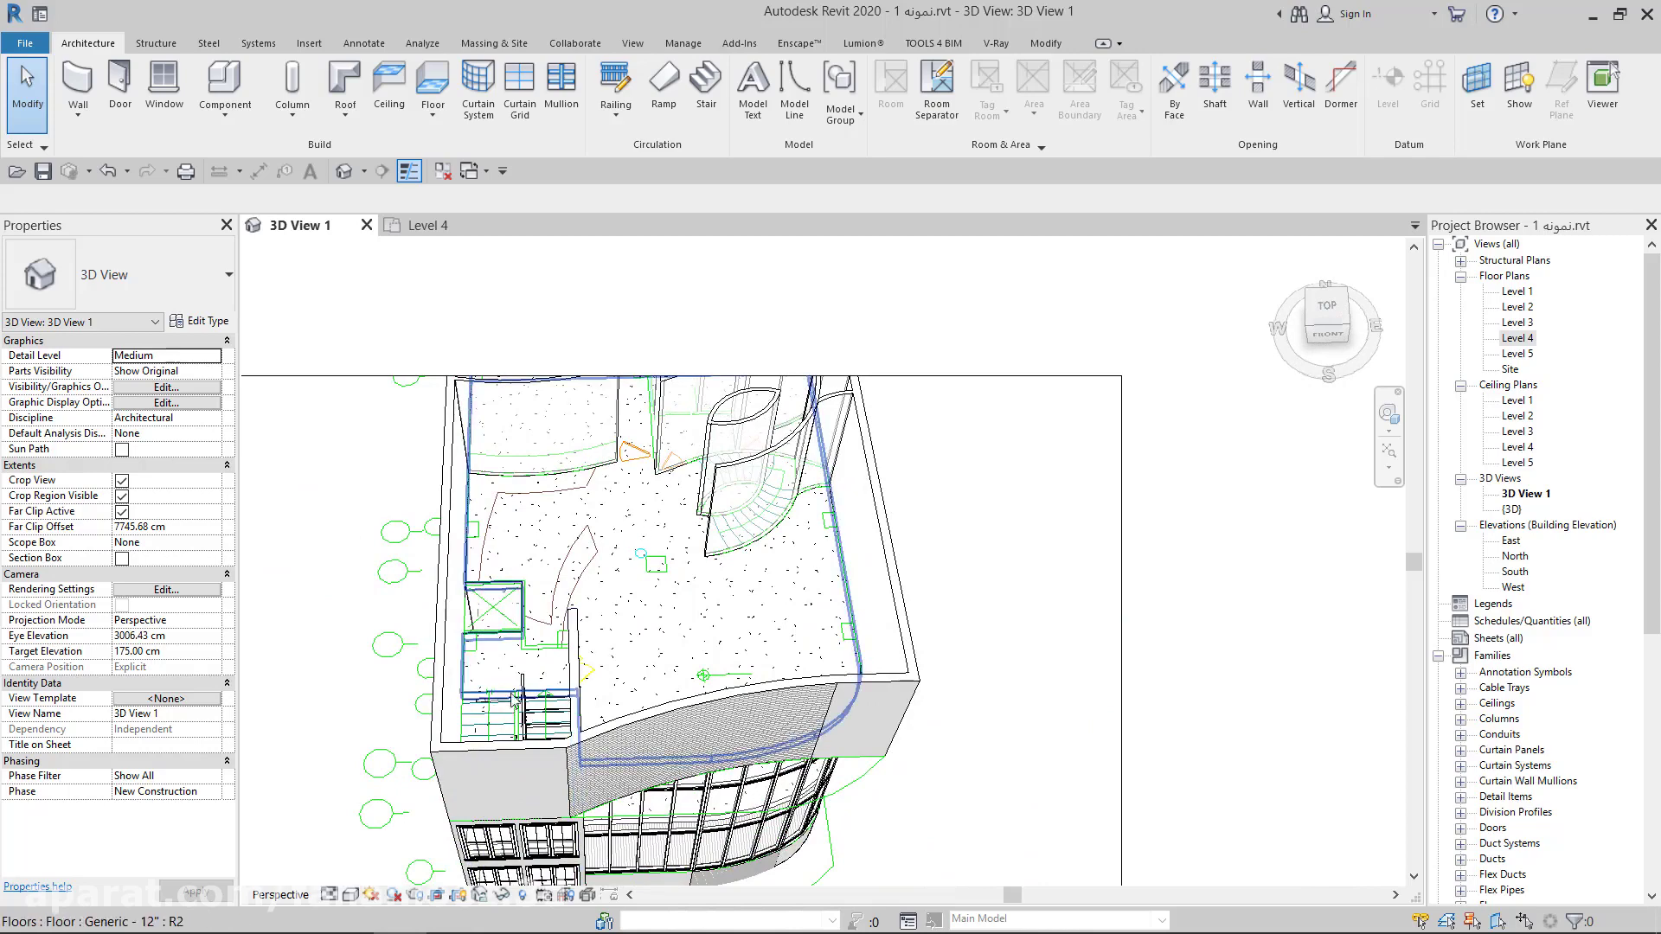
{"action": "scroll", "coordinate": [786, 467], "scroll_direction": "up", "scroll_amount": 2}
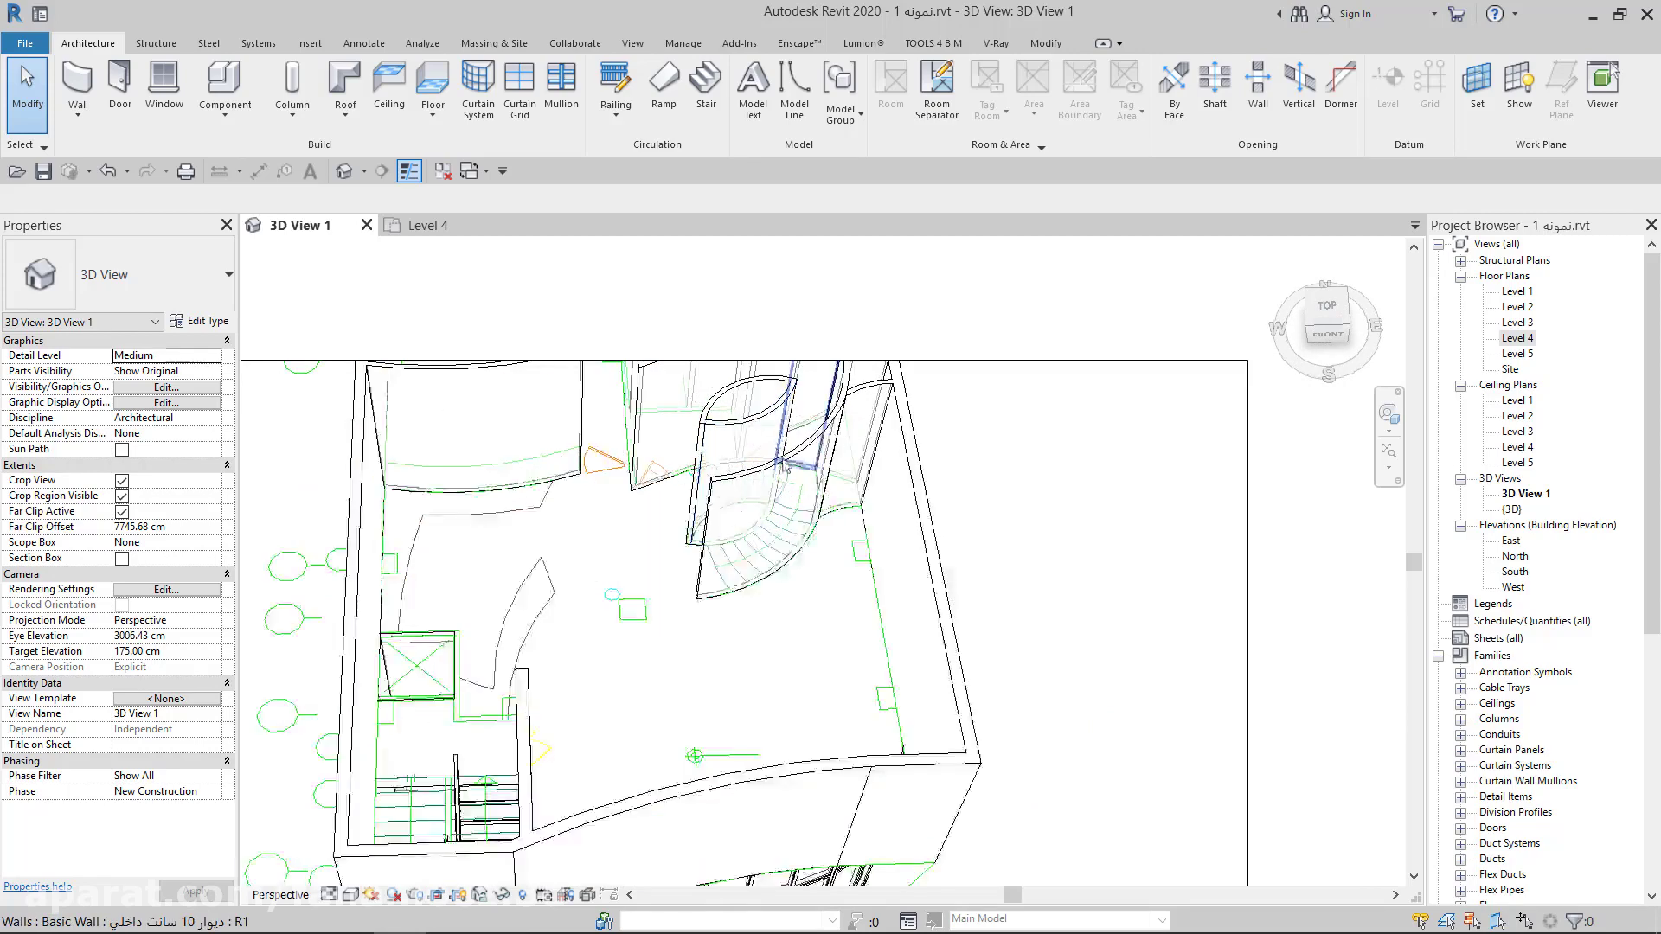
{"action": "middle_click_drag", "start_coordinate": [786, 467], "coordinate": [694, 608]}
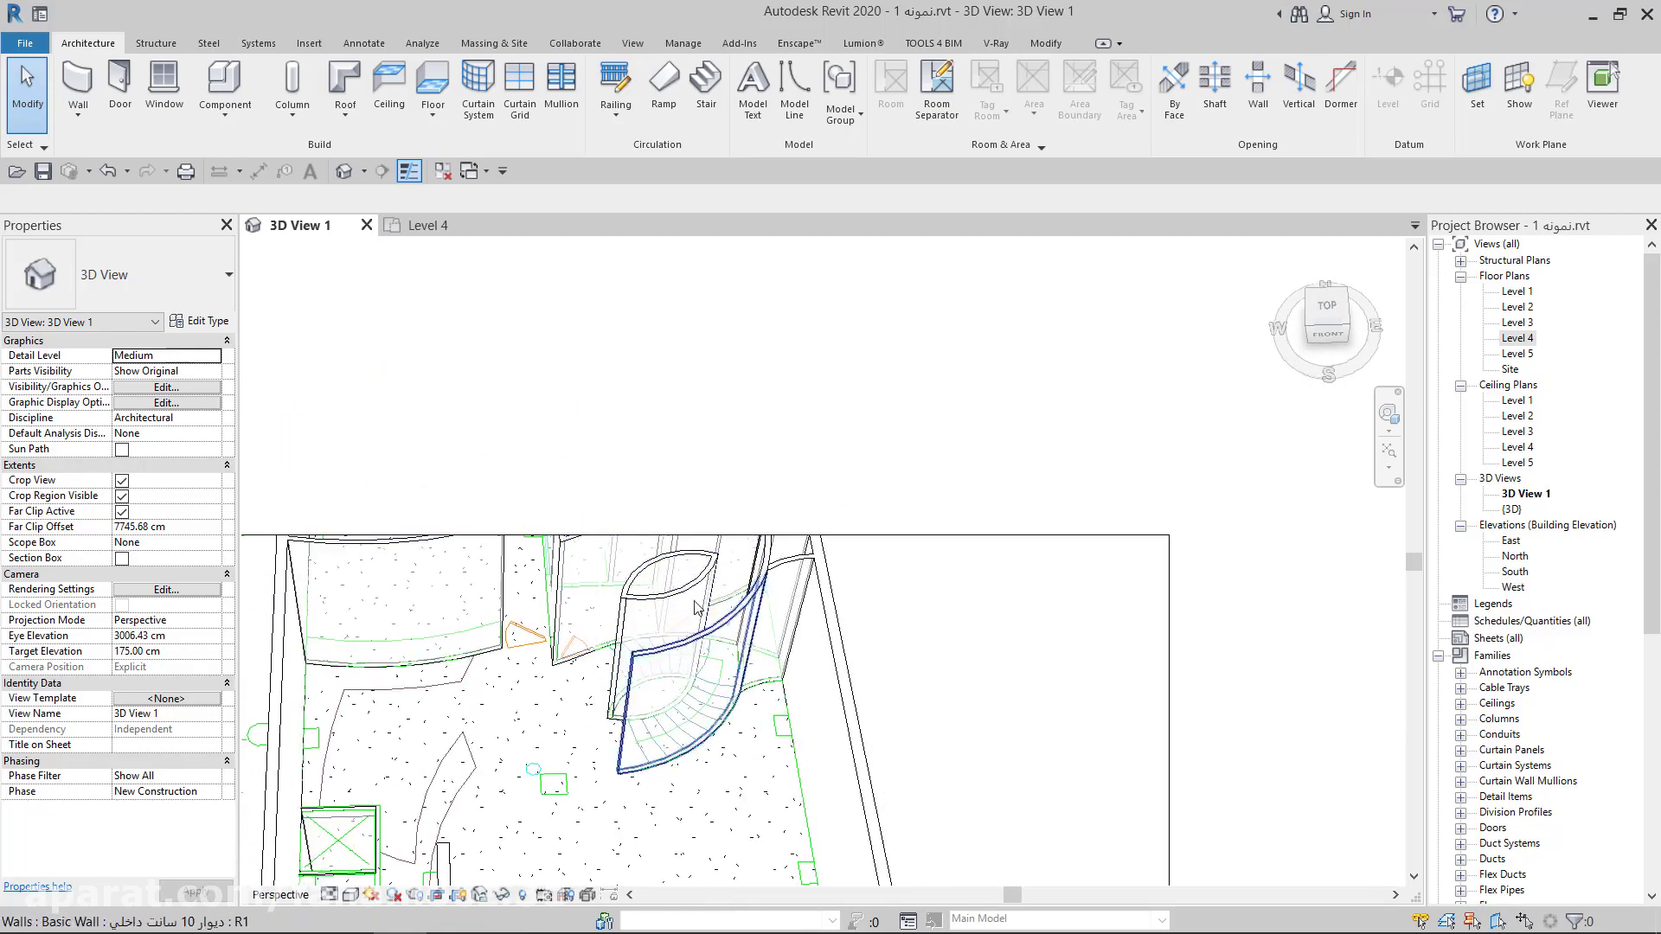
{"action": "mouse_move", "coordinate": [762, 726]}
{"action": "middle_mouse_down"}
{"action": "mouse_move", "coordinate": [690, 770]}
{"action": "mouse_move", "coordinate": [910, 726]}
{"action": "mouse_move", "coordinate": [796, 755]}
{"action": "middle_mouse_up"}
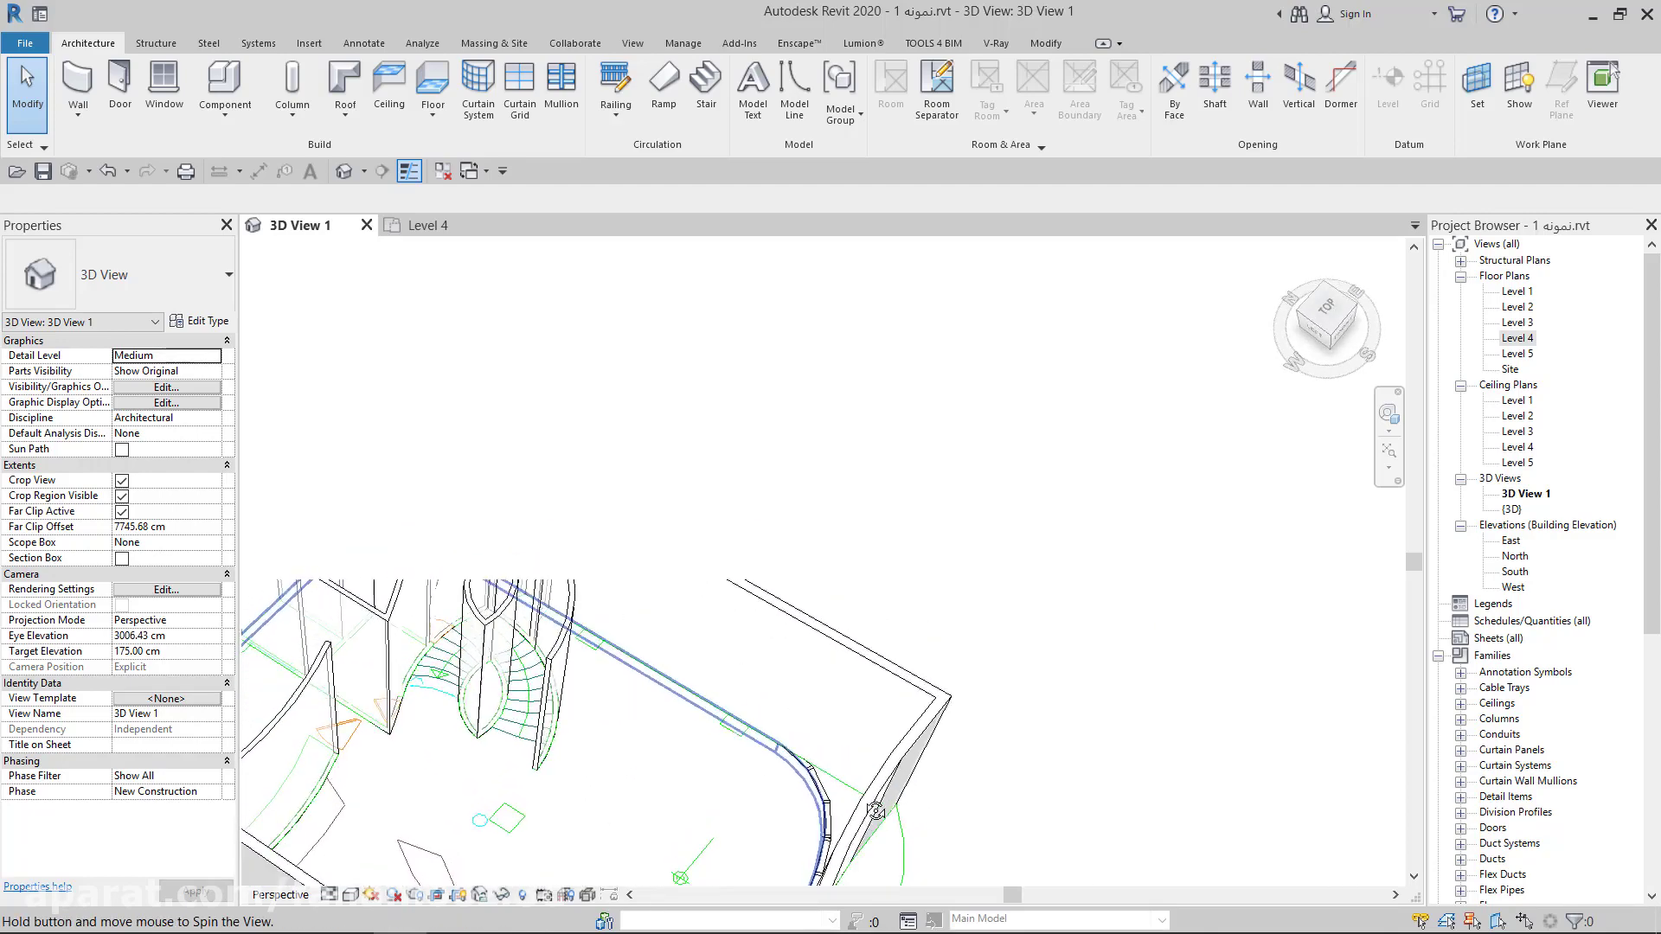
{"action": "left_click", "coordinate": [795, 758]}
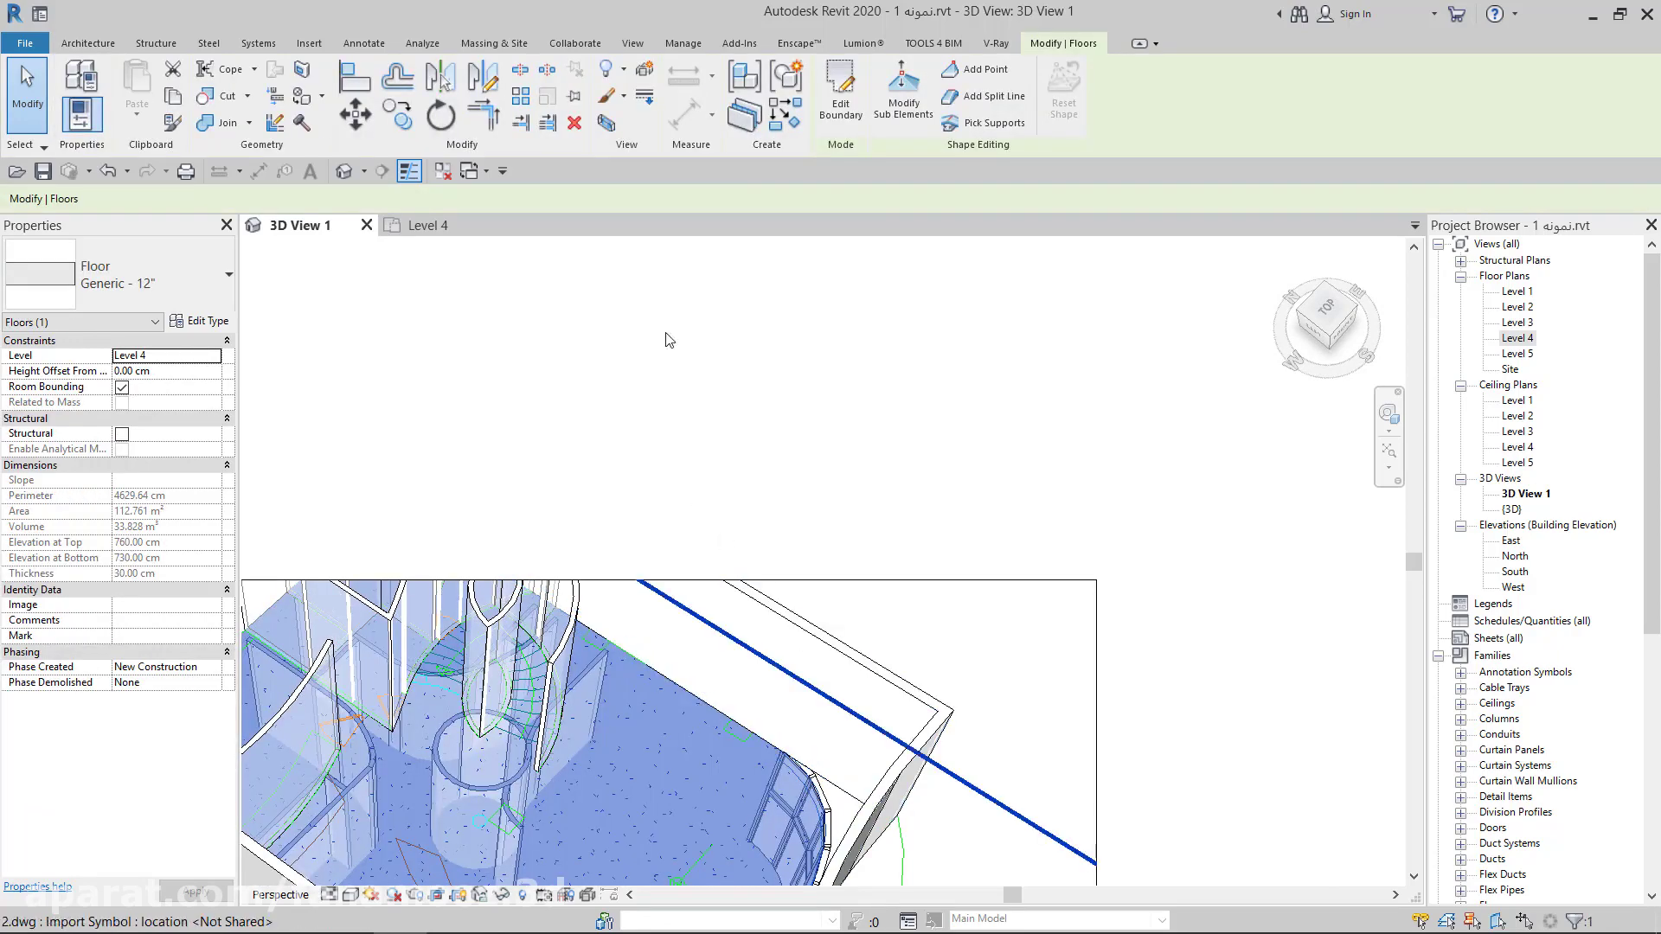
Edit the floor boundary in the Level 4 plan, deleting the old arc and bottom line
{"action": "left_click", "coordinate": [840, 95]}
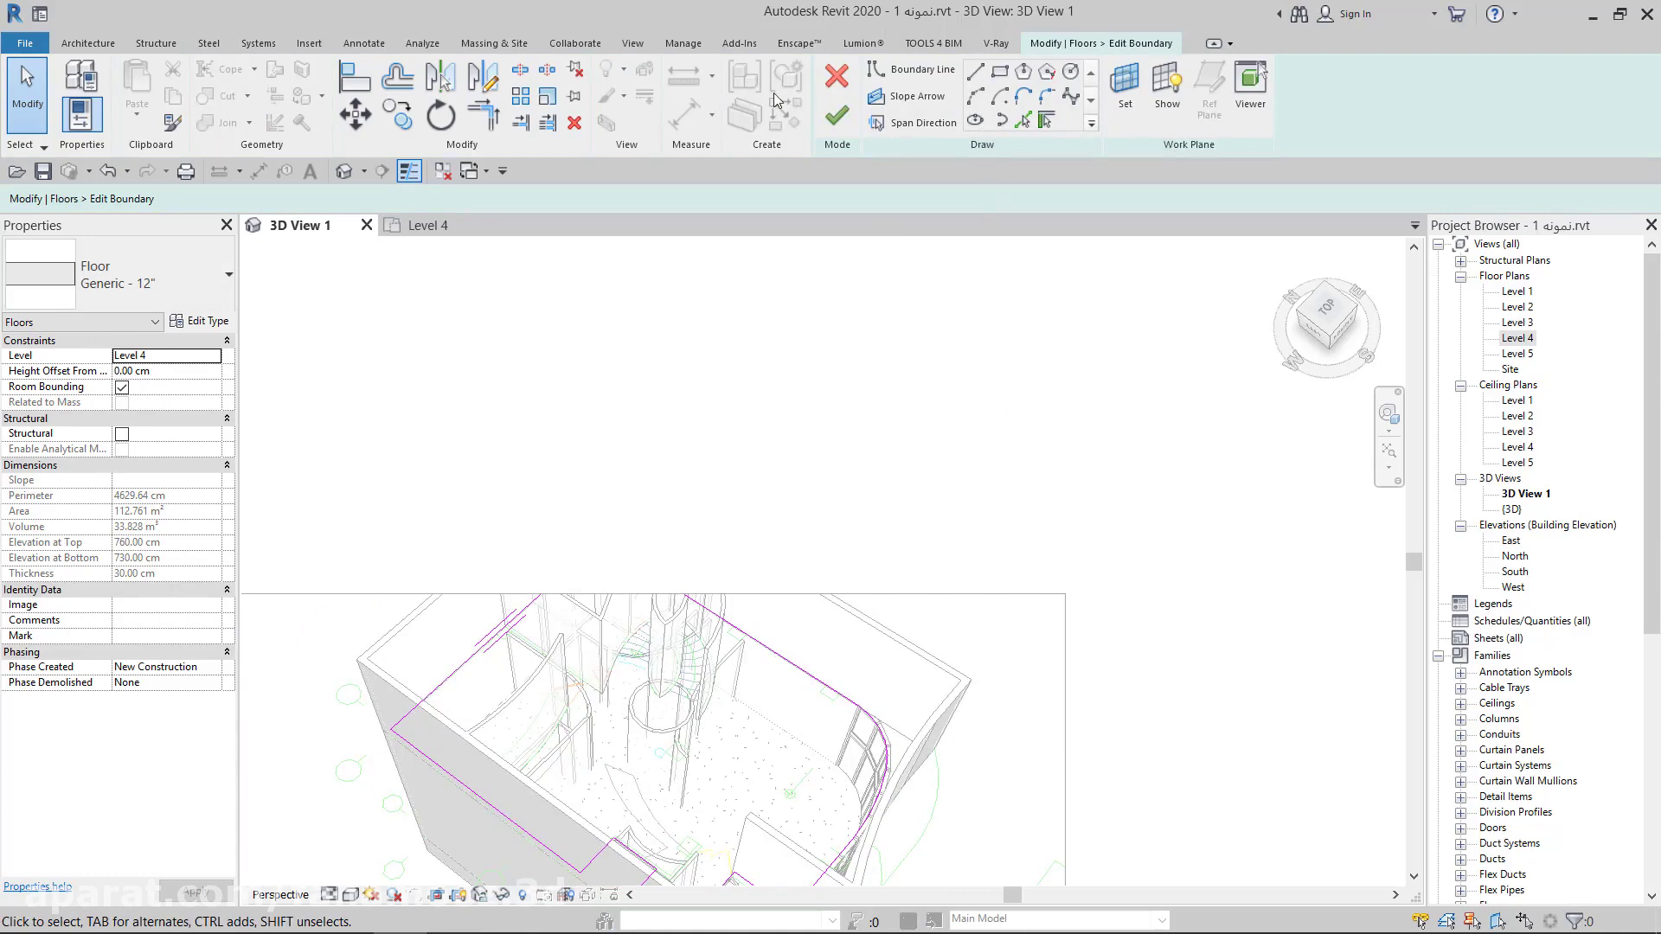
{"action": "double_click", "coordinate": [1518, 338]}
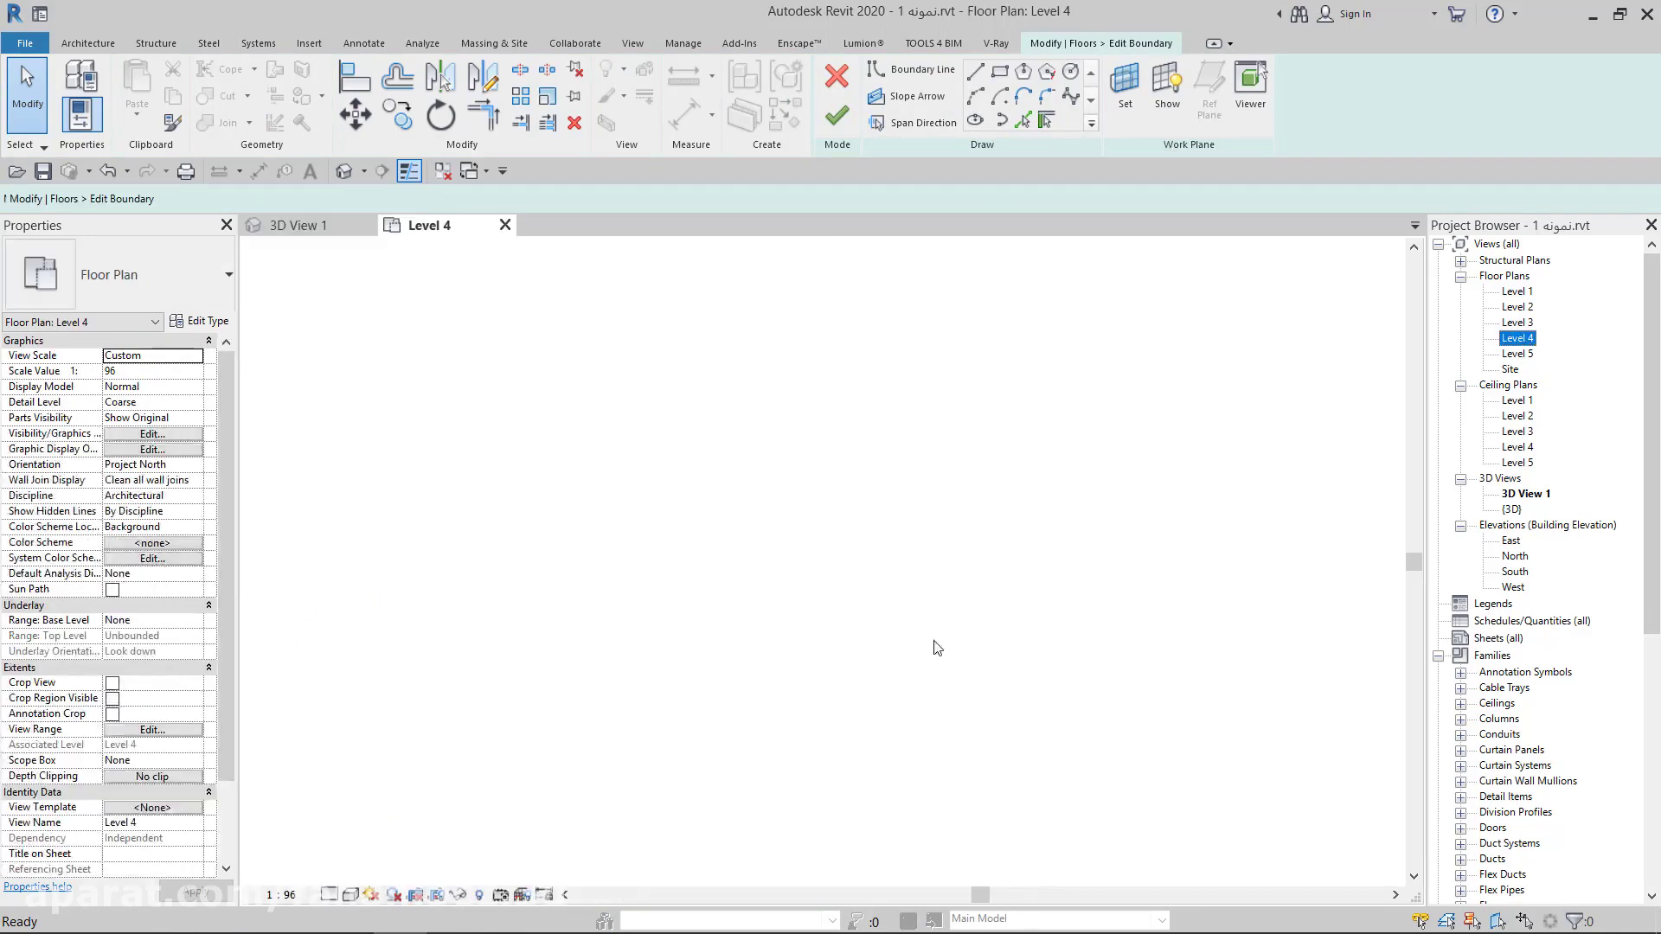
{"action": "scroll", "coordinate": [731, 653], "scroll_direction": "up", "scroll_amount": 2}
{"action": "scroll", "coordinate": [863, 634], "scroll_direction": "up", "scroll_amount": 1}
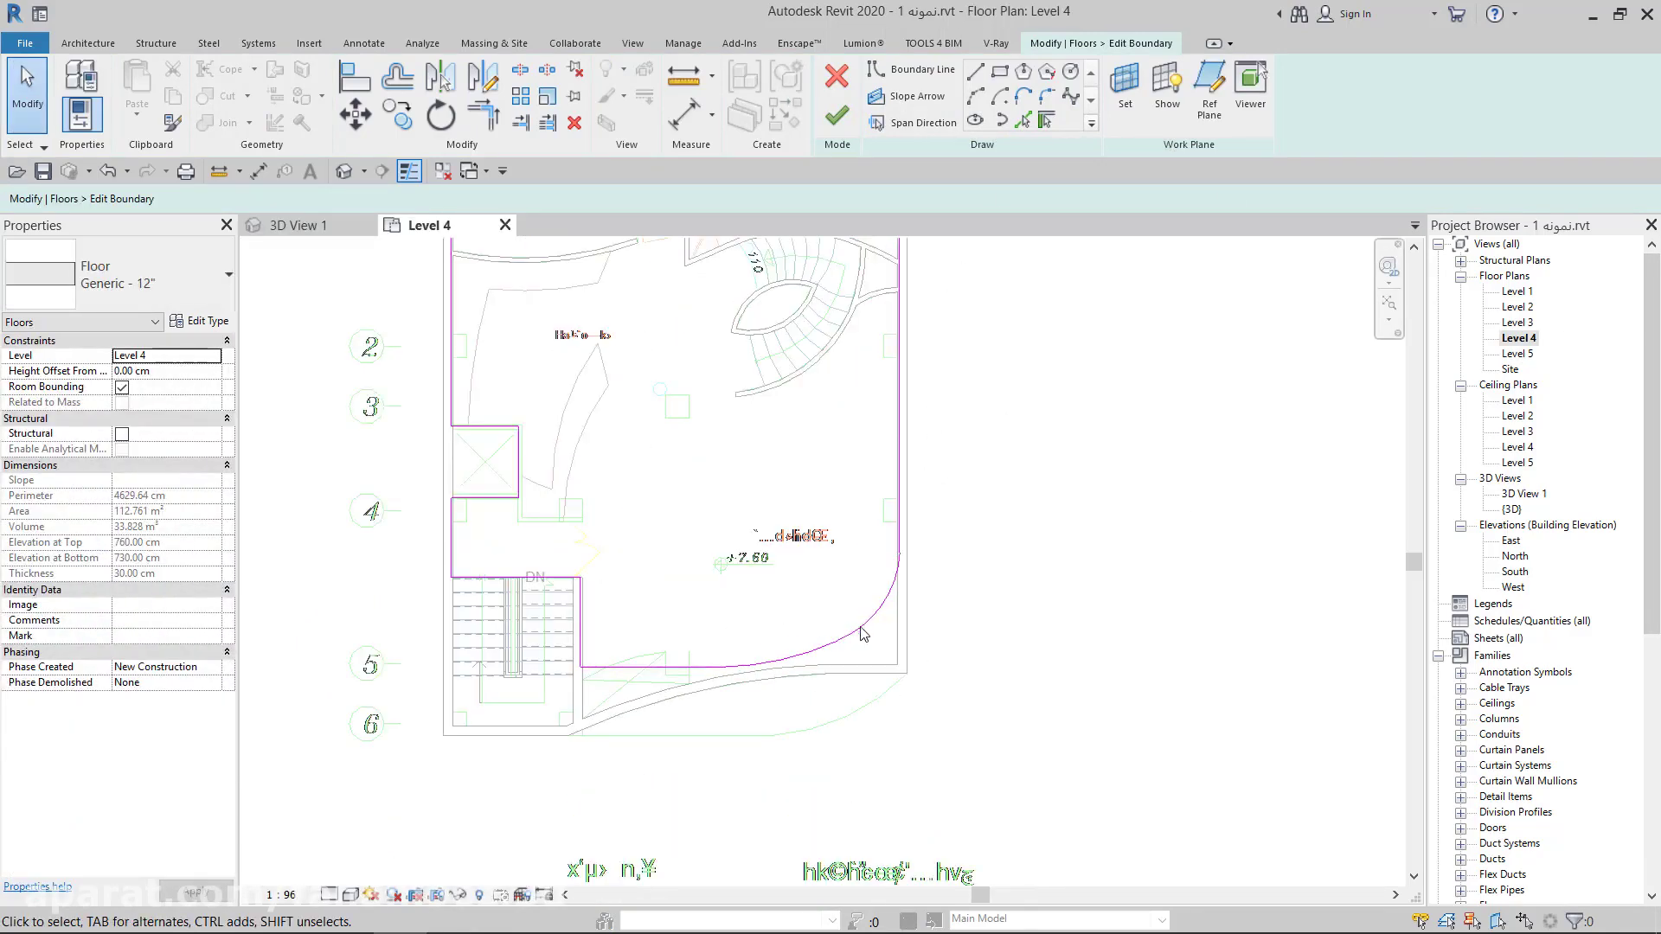
{"action": "left_click", "coordinate": [879, 705]}
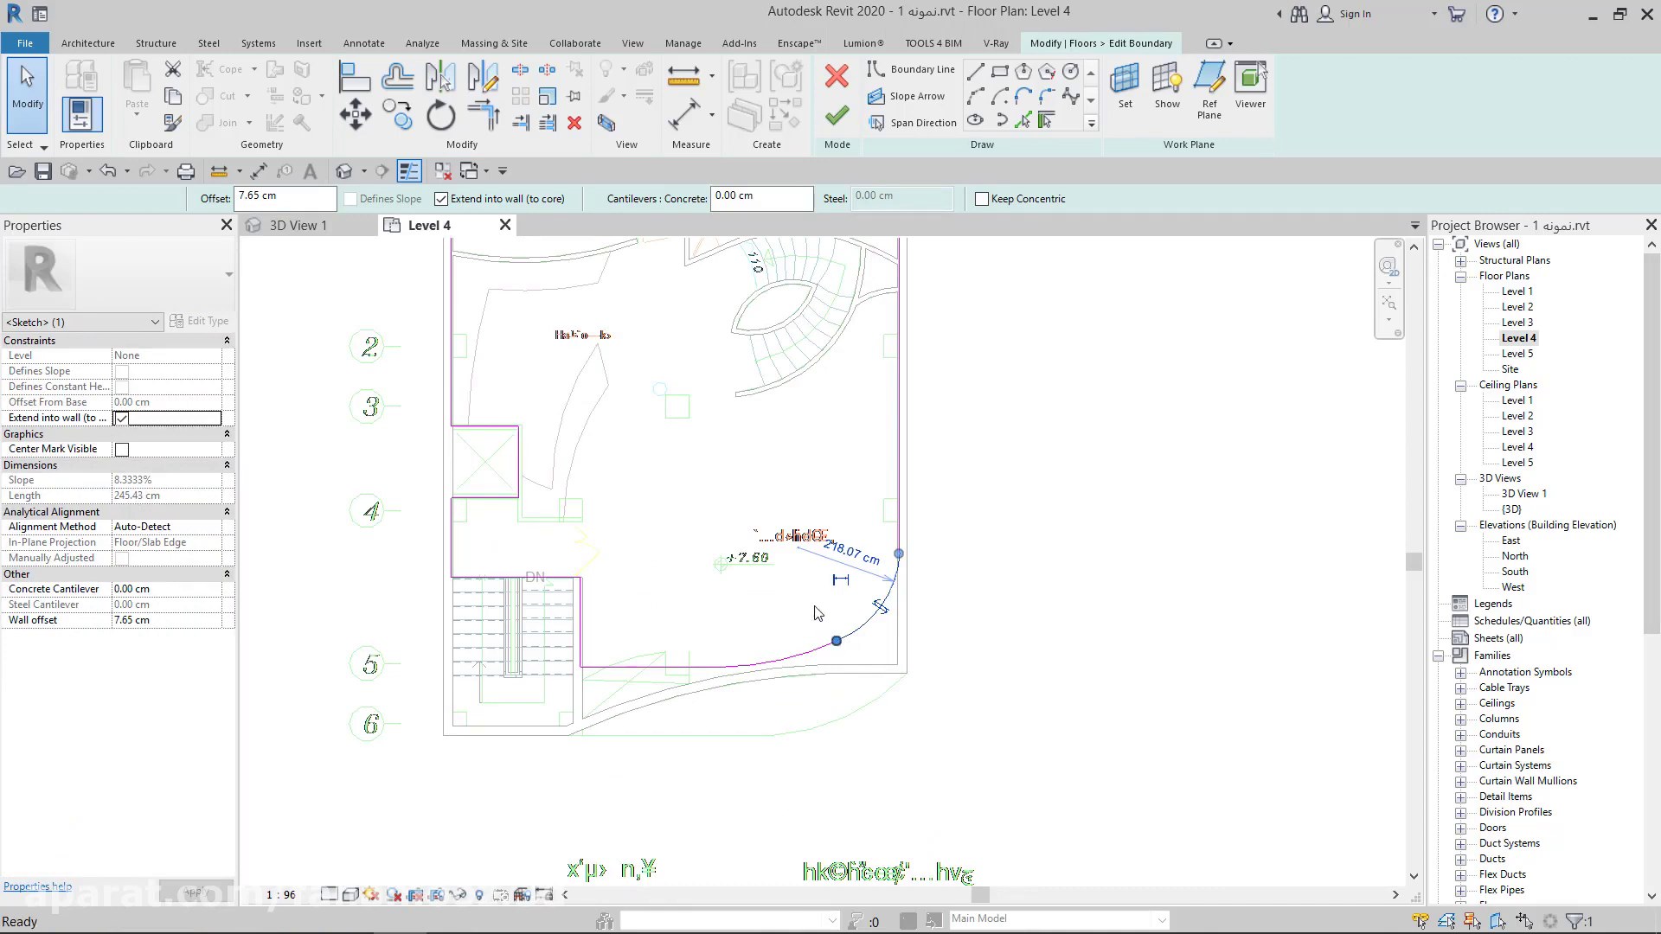
{"action": "key", "text": "Delete"}
{"action": "left_click", "coordinate": [675, 668]}
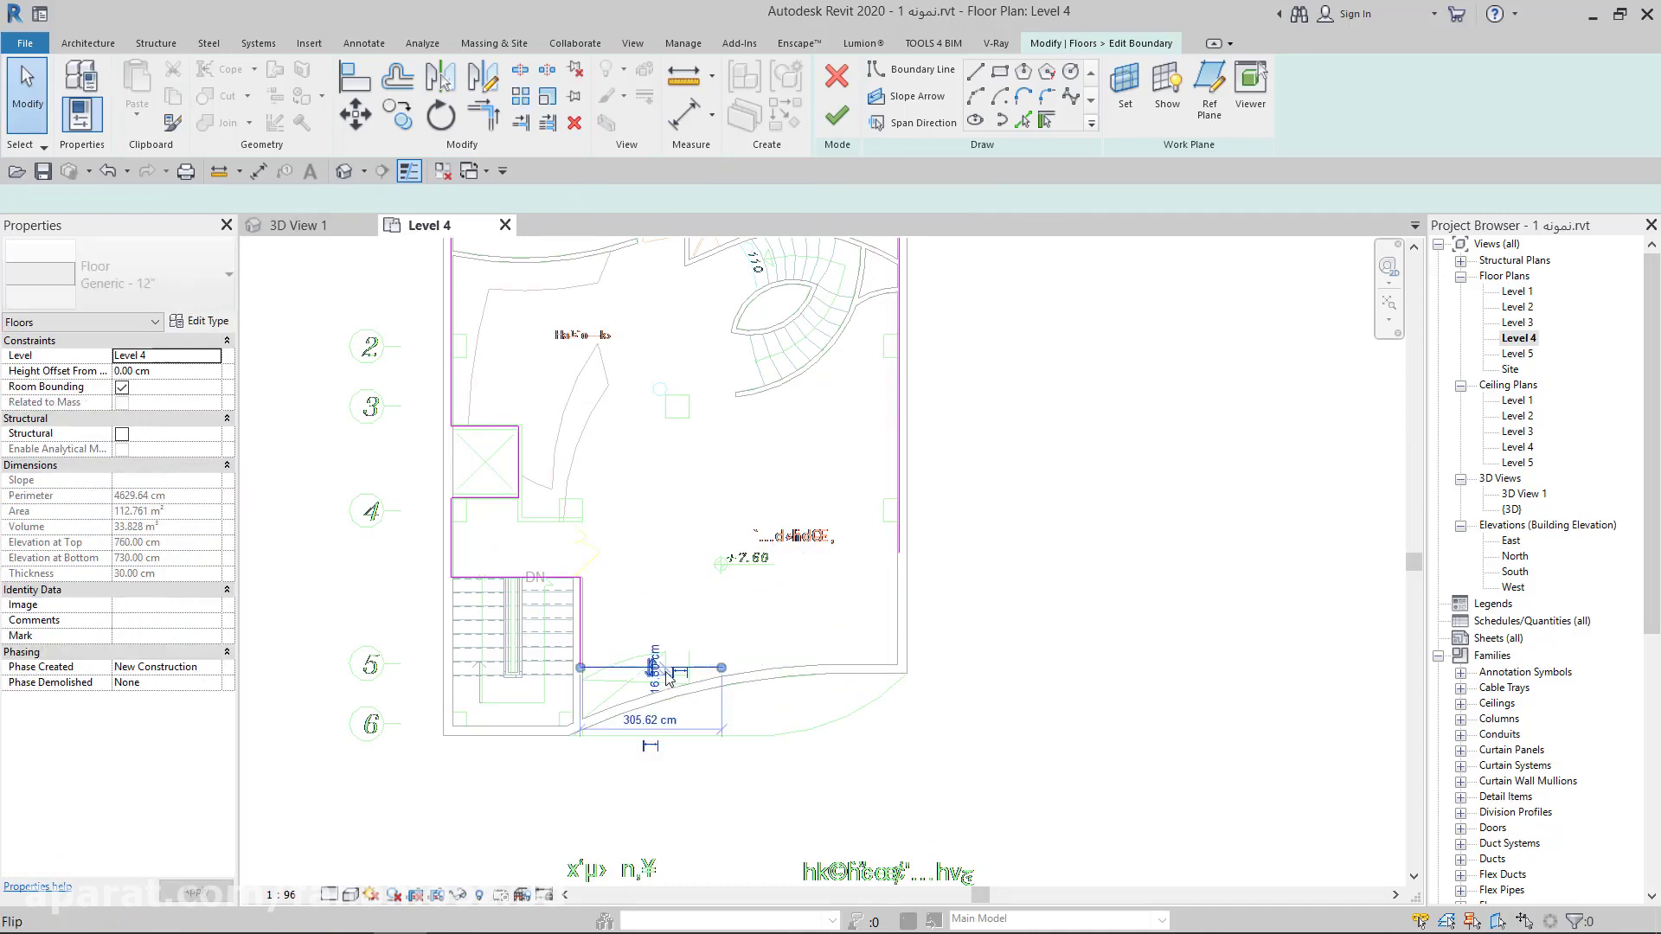
{"action": "key", "text": "Delete"}
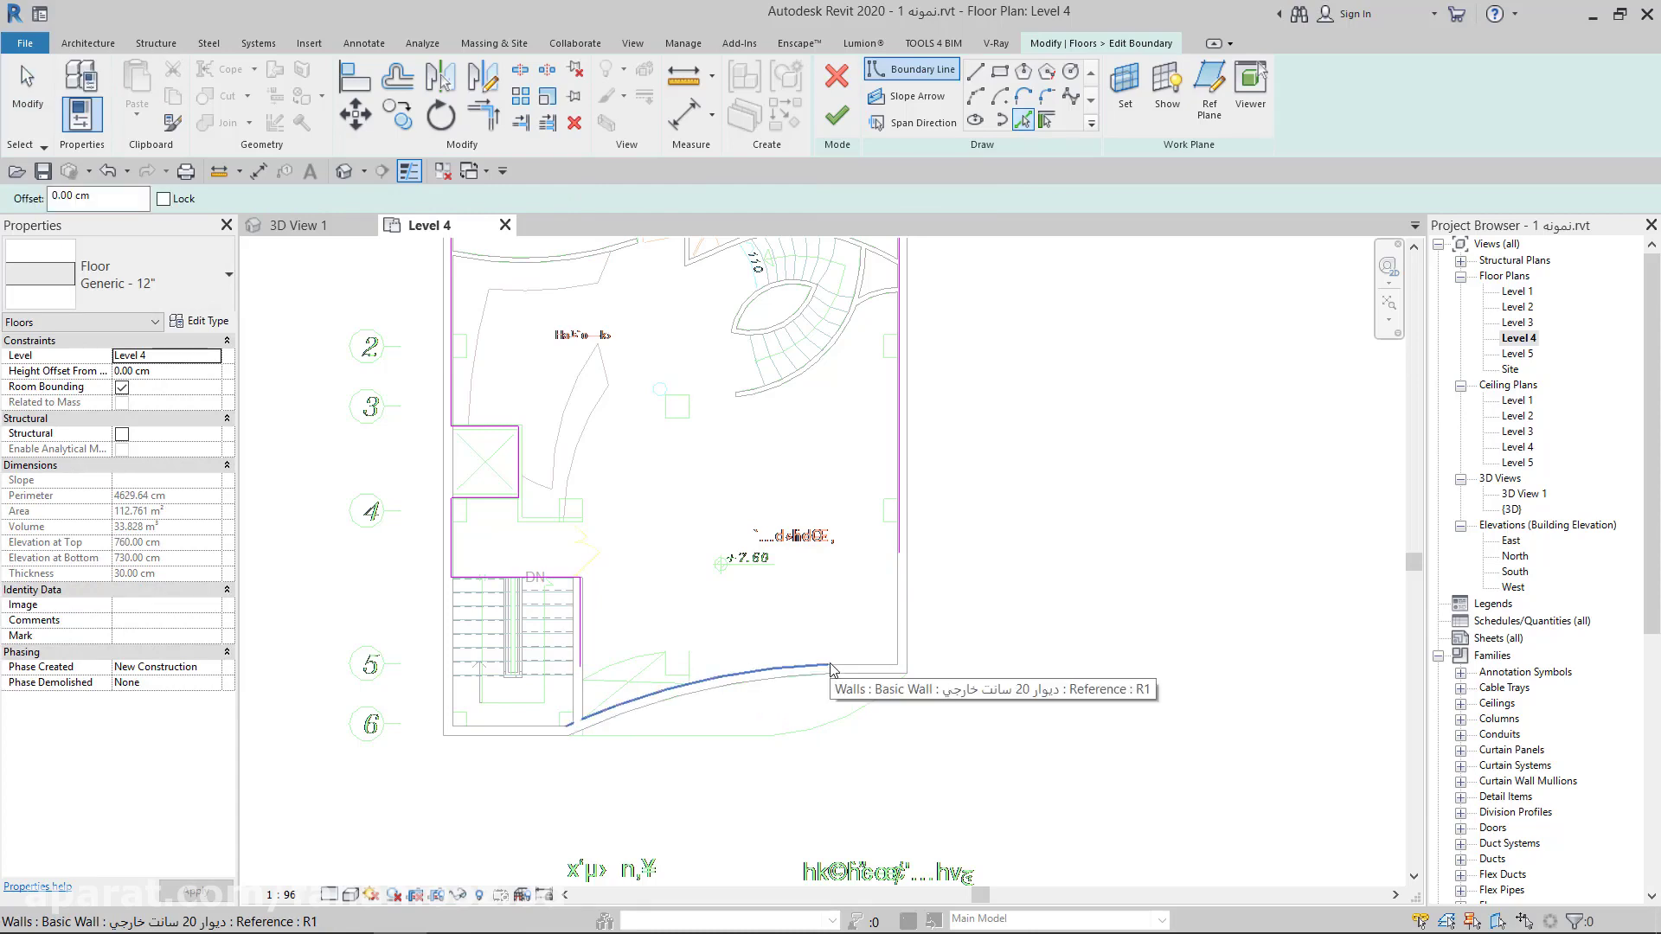
Pick the curved and straight walls as boundary, corner-join the right edge, and finish
{"action": "left_click", "coordinate": [830, 668]}
{"action": "left_click", "coordinate": [866, 674]}
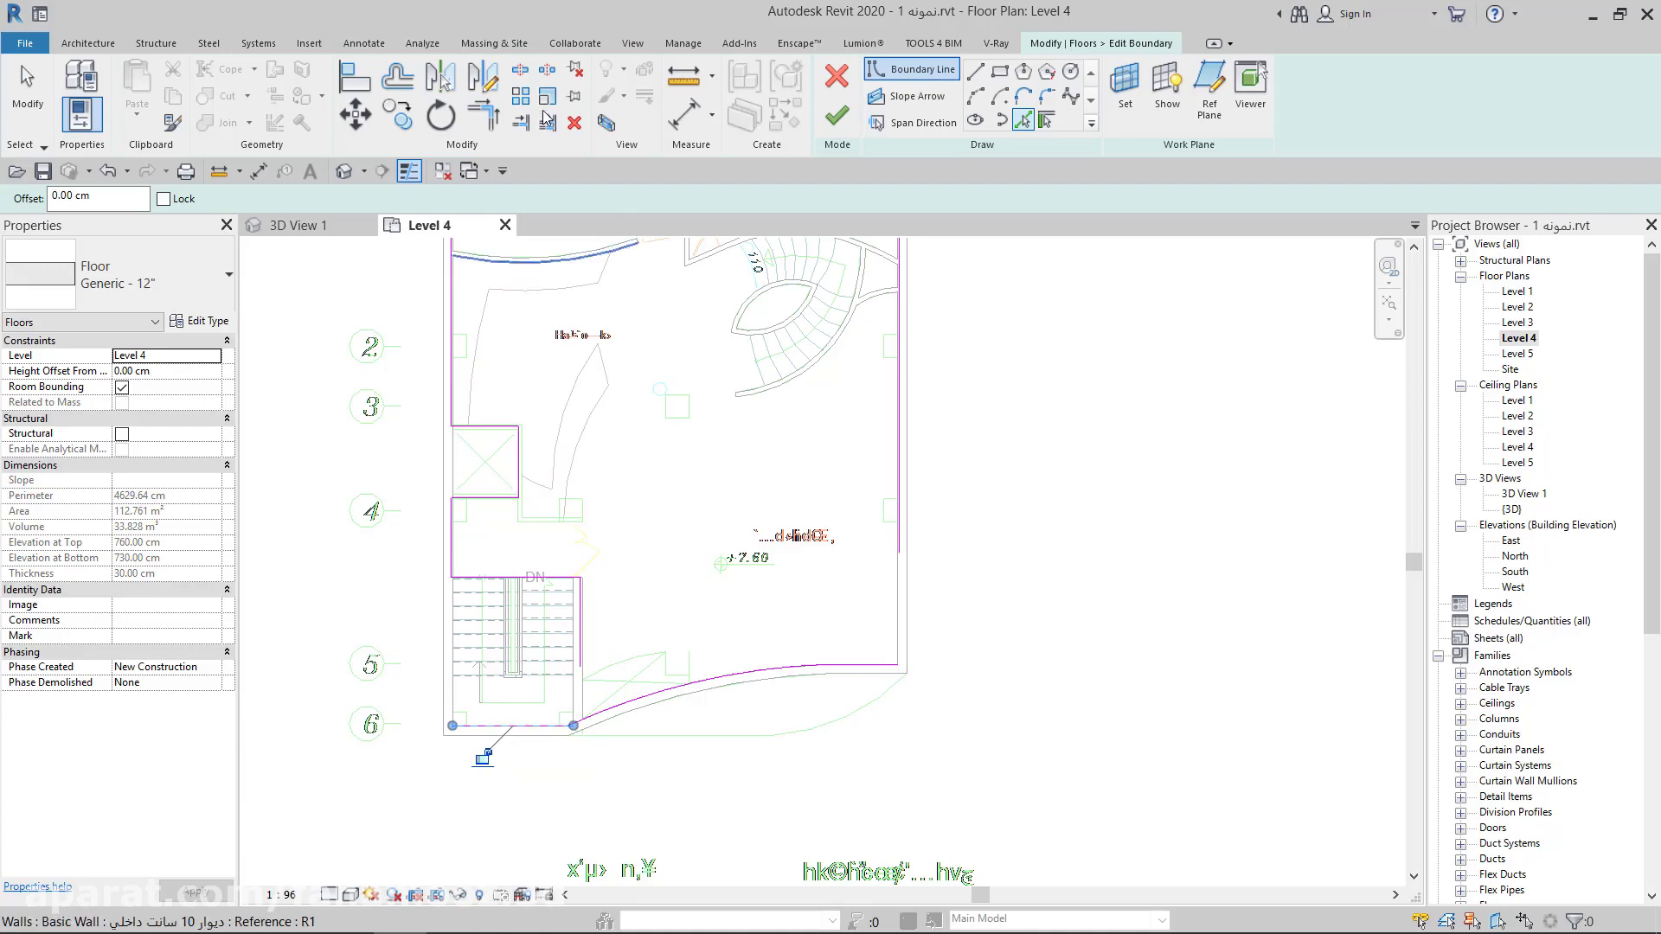
{"action": "key", "text": "Escape"}
{"action": "key", "text": "Escape"}
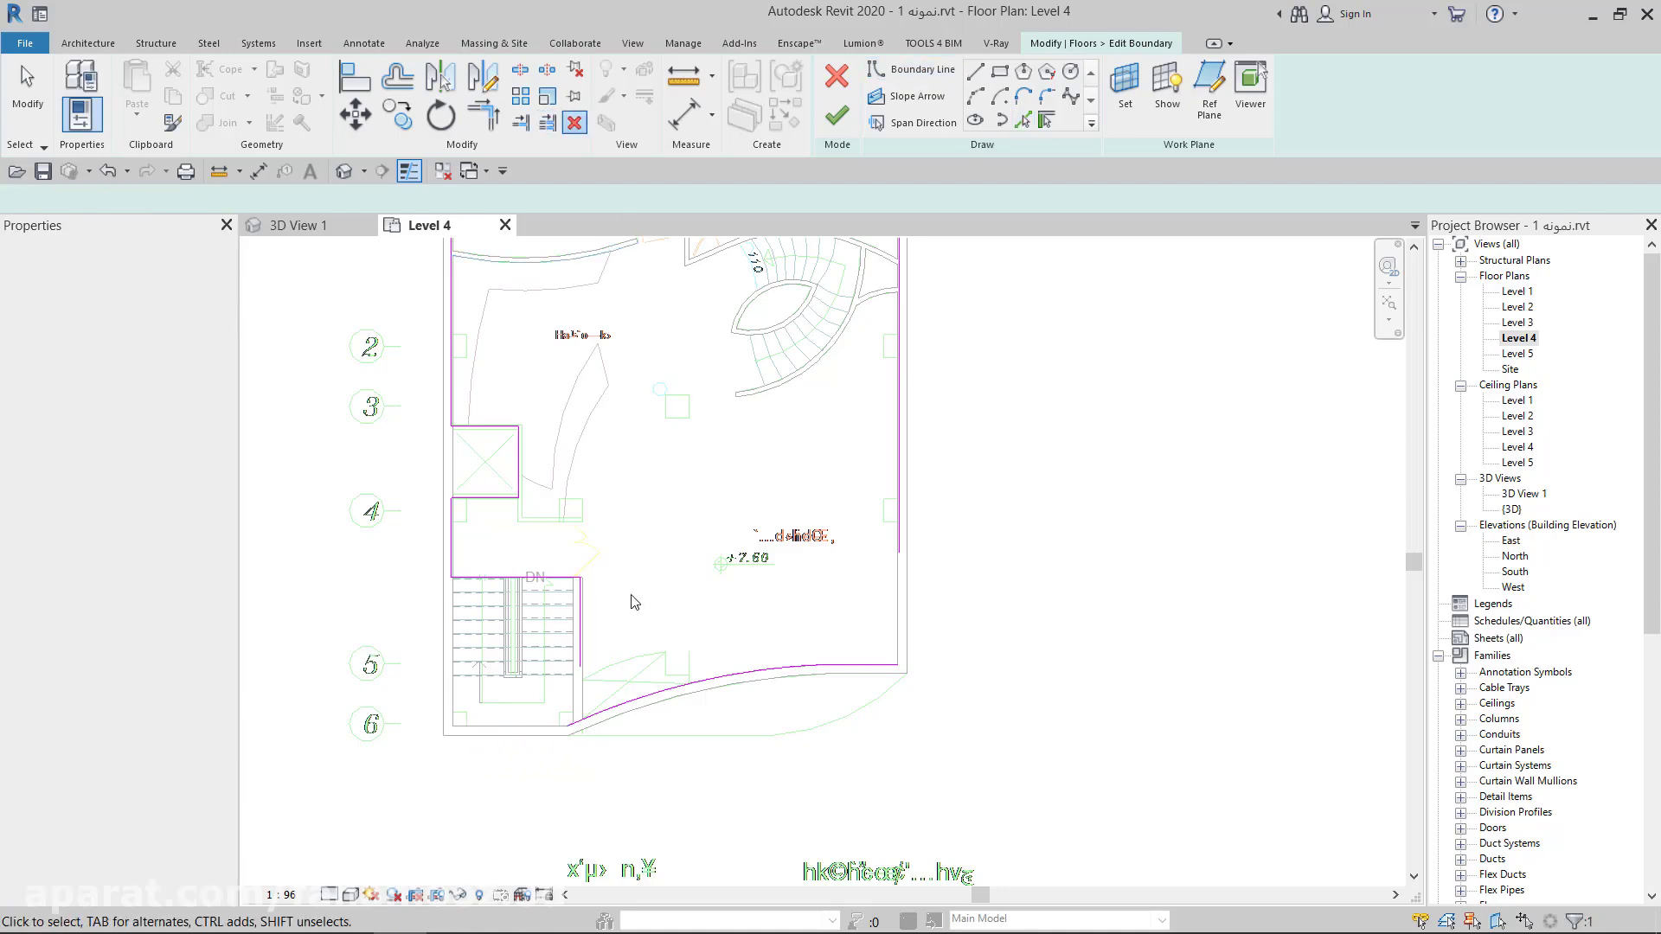
{"action": "left_click", "coordinate": [493, 121]}
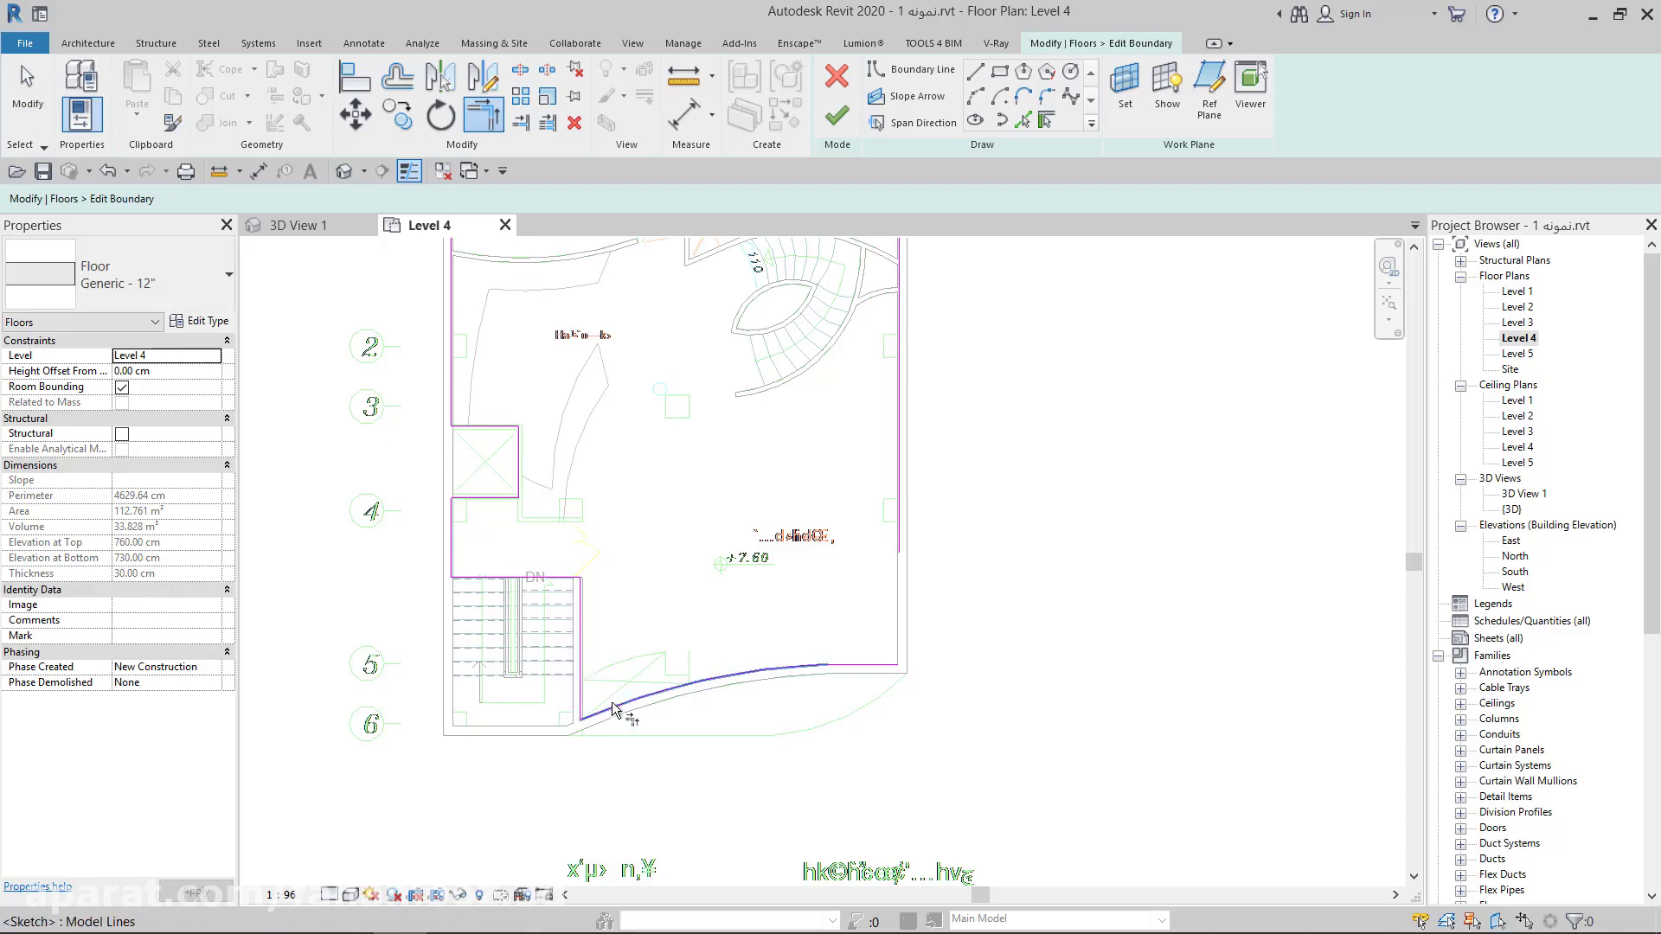
{"action": "left_click", "coordinate": [874, 665]}
{"action": "left_click", "coordinate": [900, 558]}
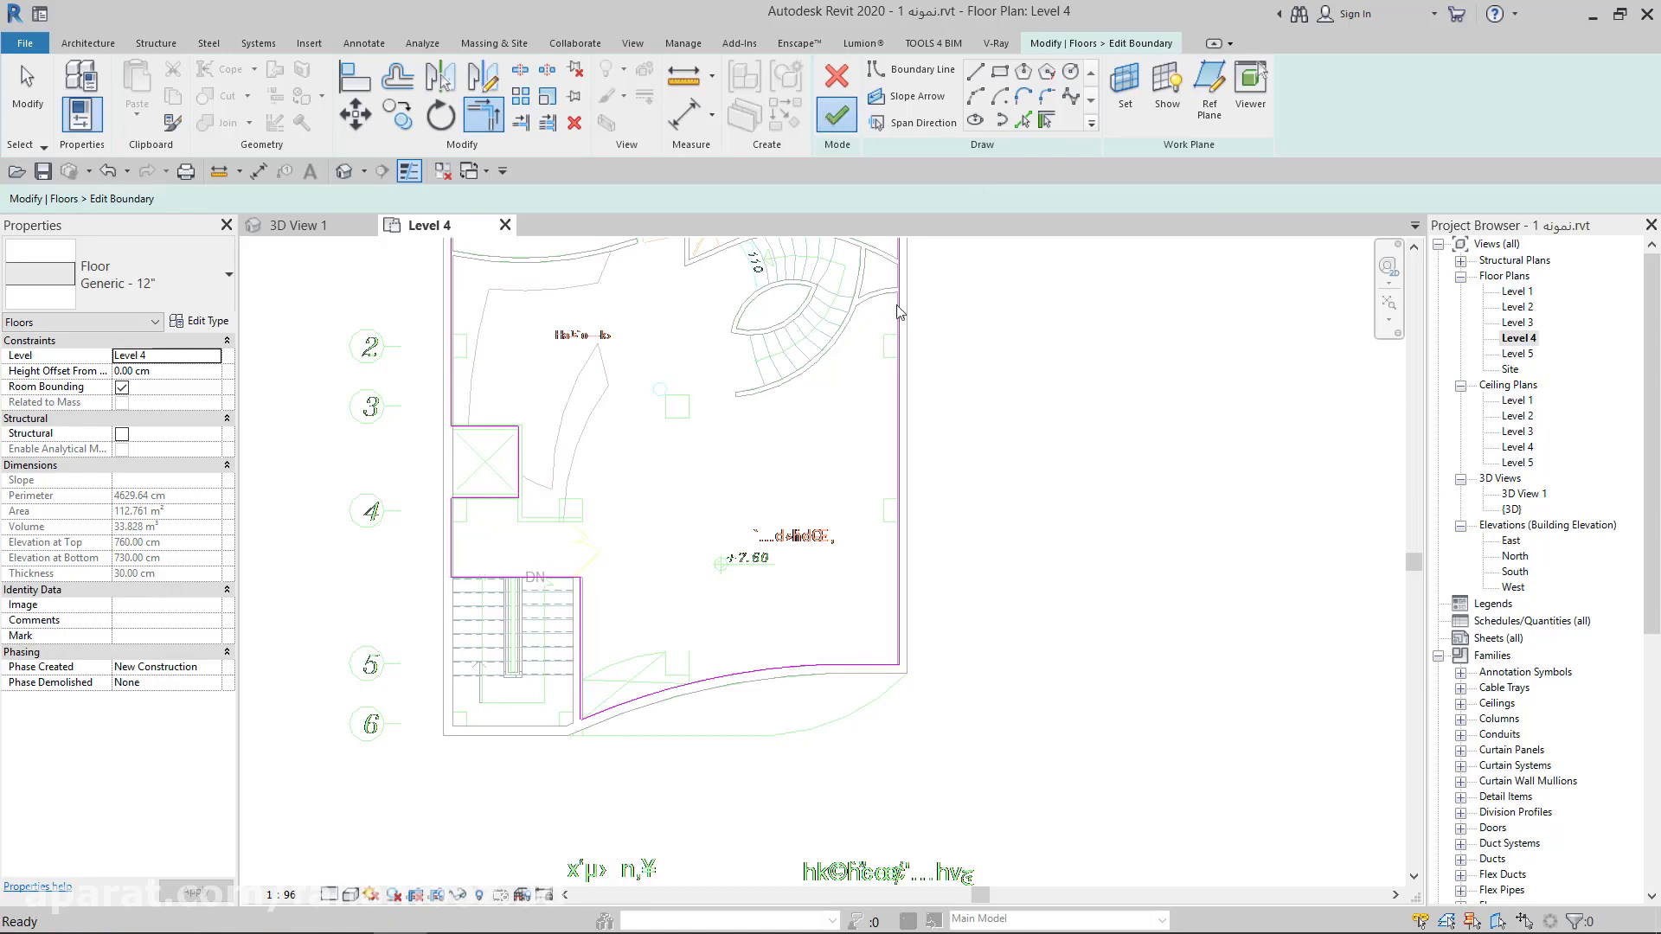
{"action": "left_click", "coordinate": [835, 115]}
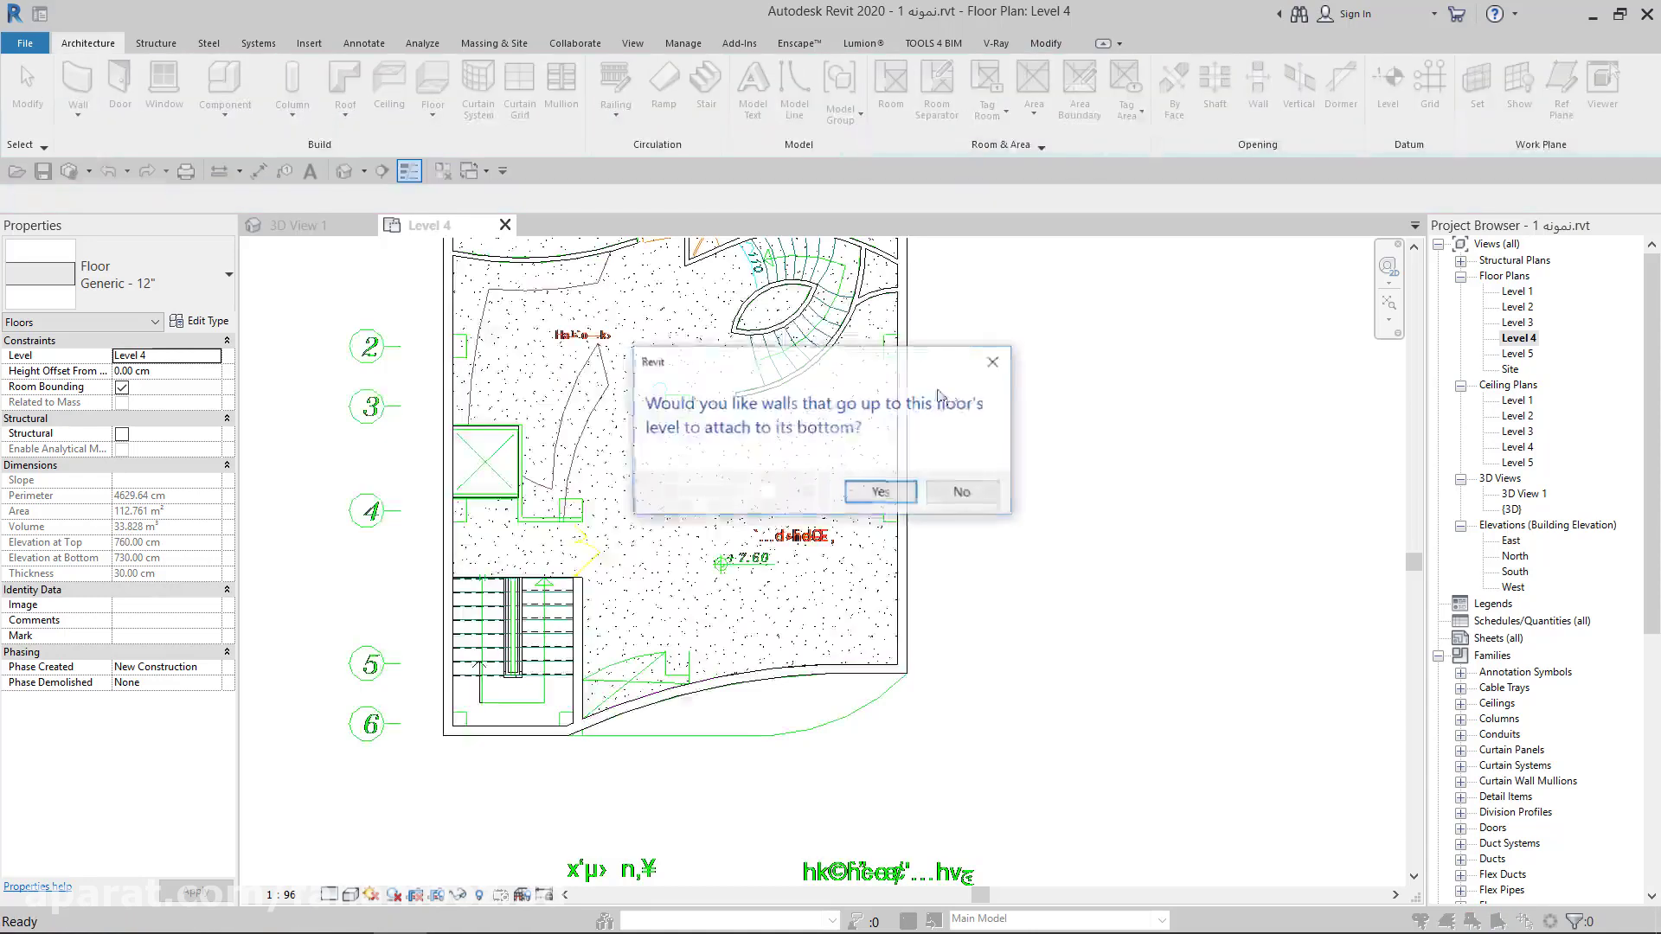
Dismiss the attach-walls prompt, the wall-join and mullion errors, and the overlap question
{"action": "left_click", "coordinate": [933, 498]}
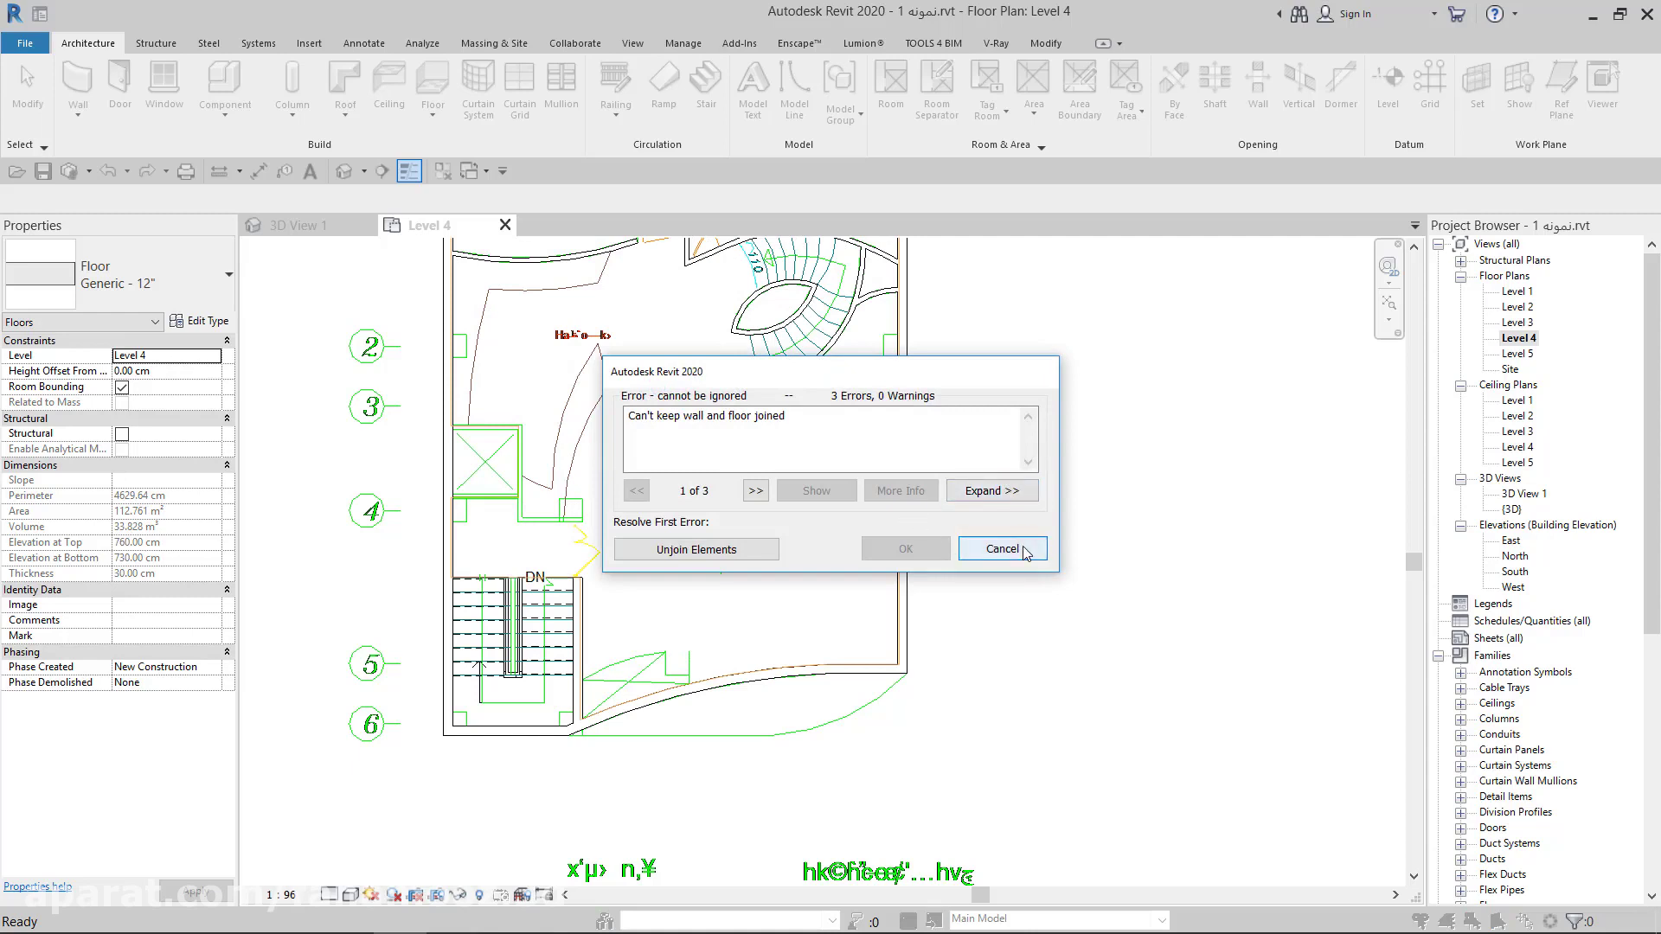
{"action": "left_click", "coordinate": [766, 550]}
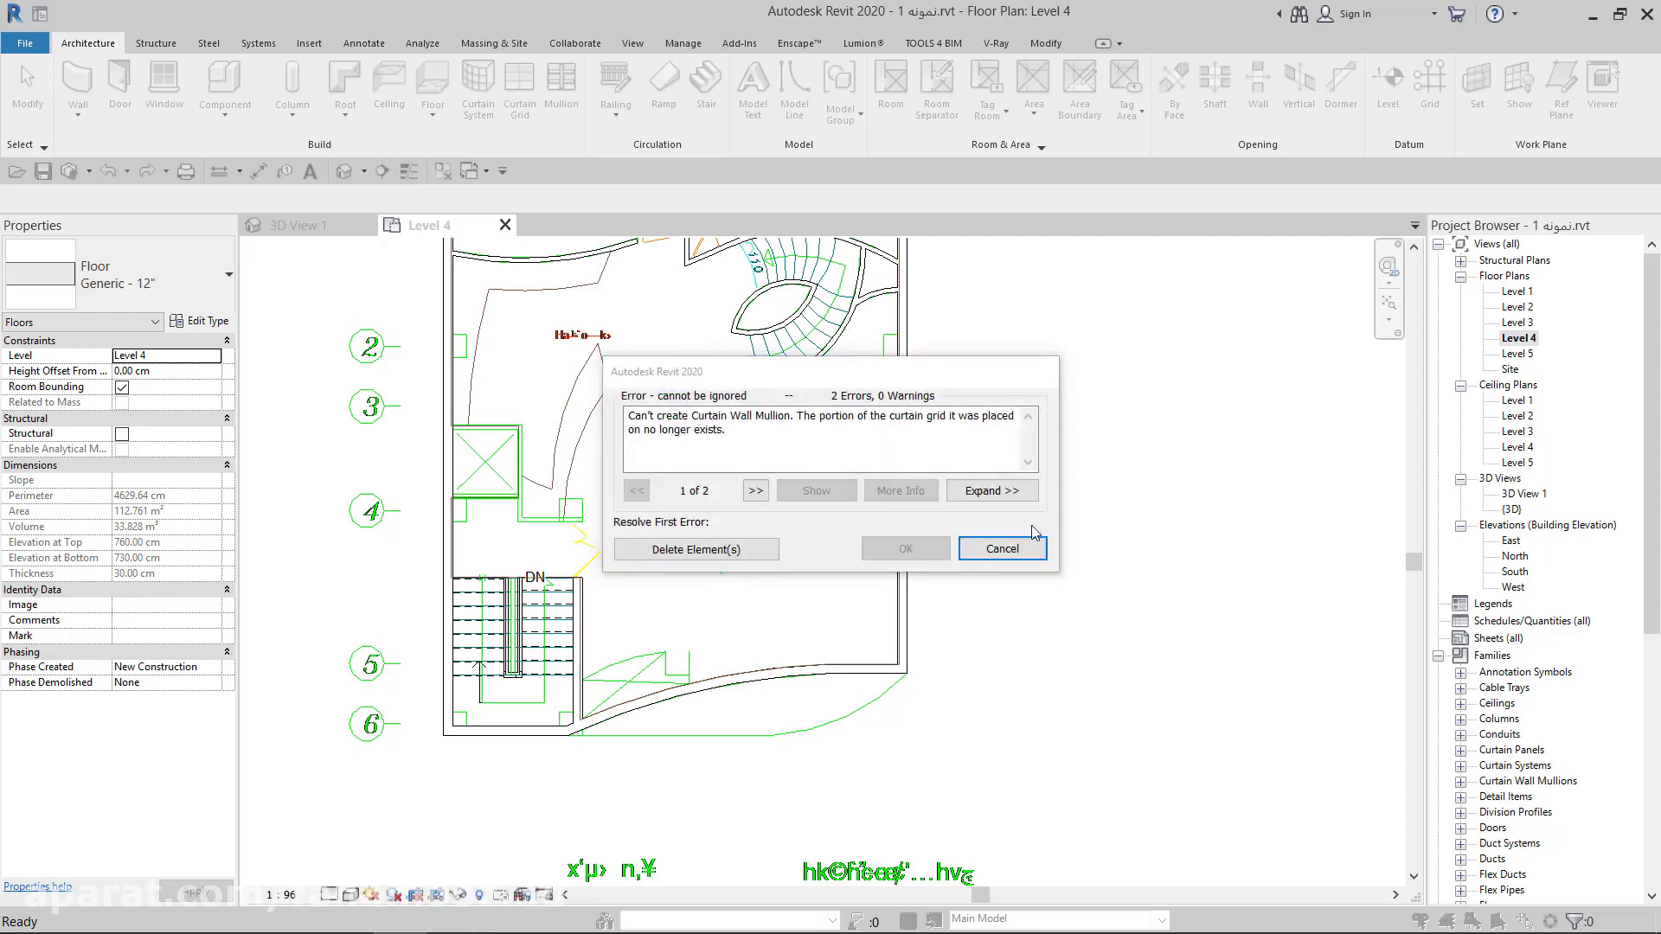
{"action": "left_click", "coordinate": [964, 545]}
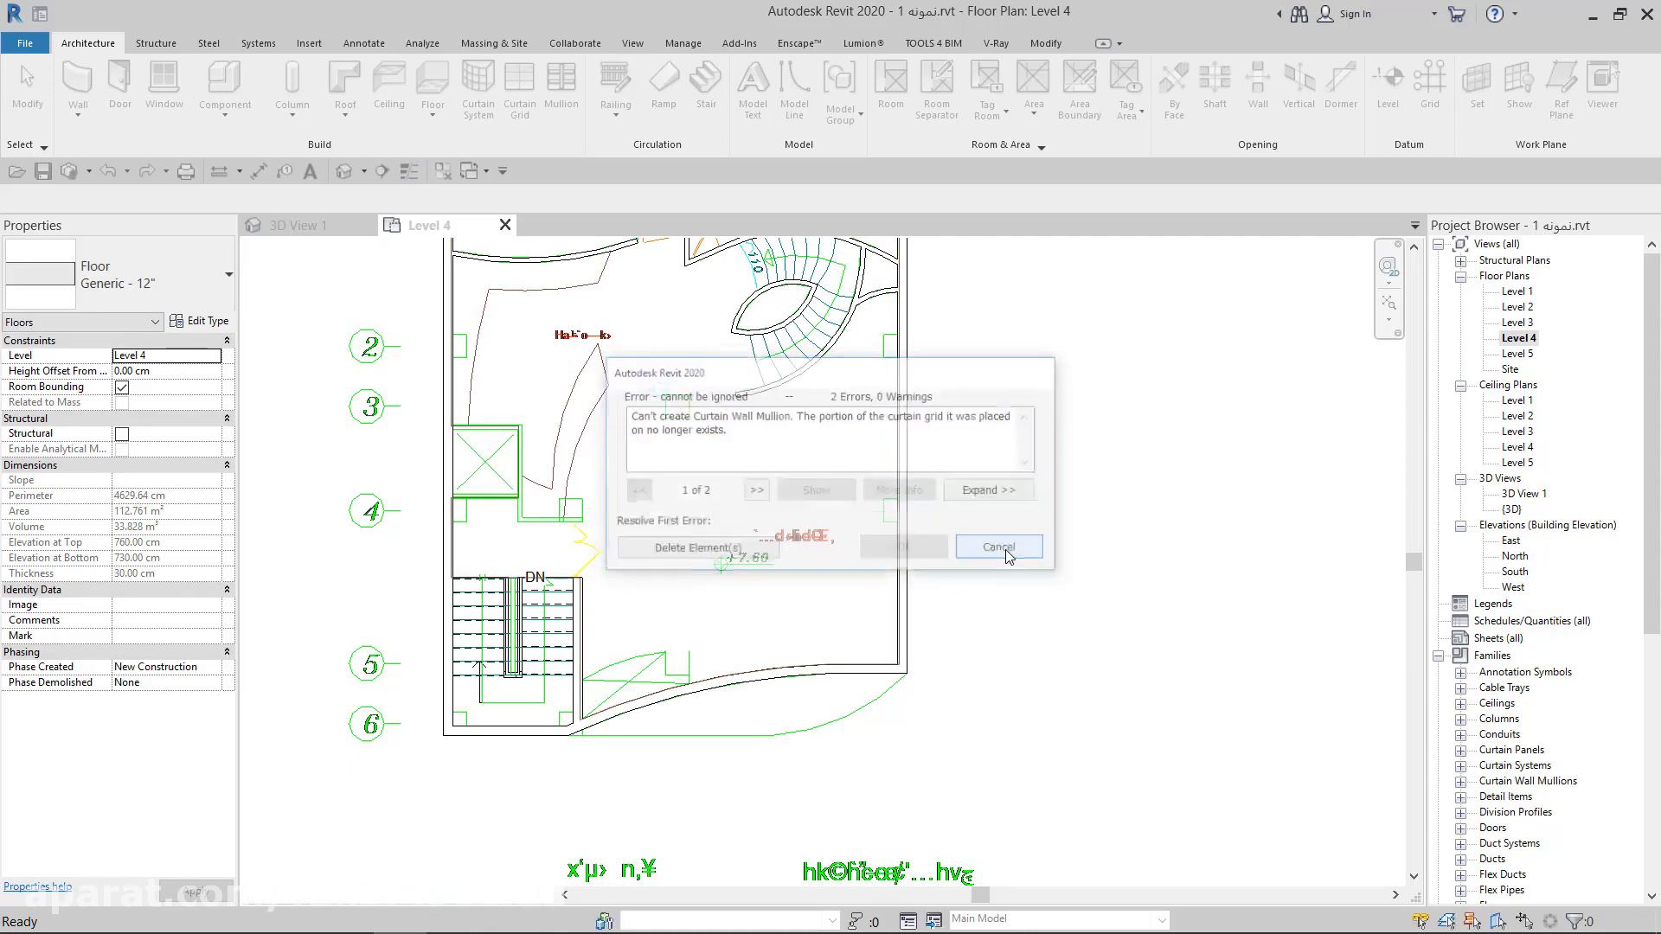
{"action": "left_click", "coordinate": [881, 505]}
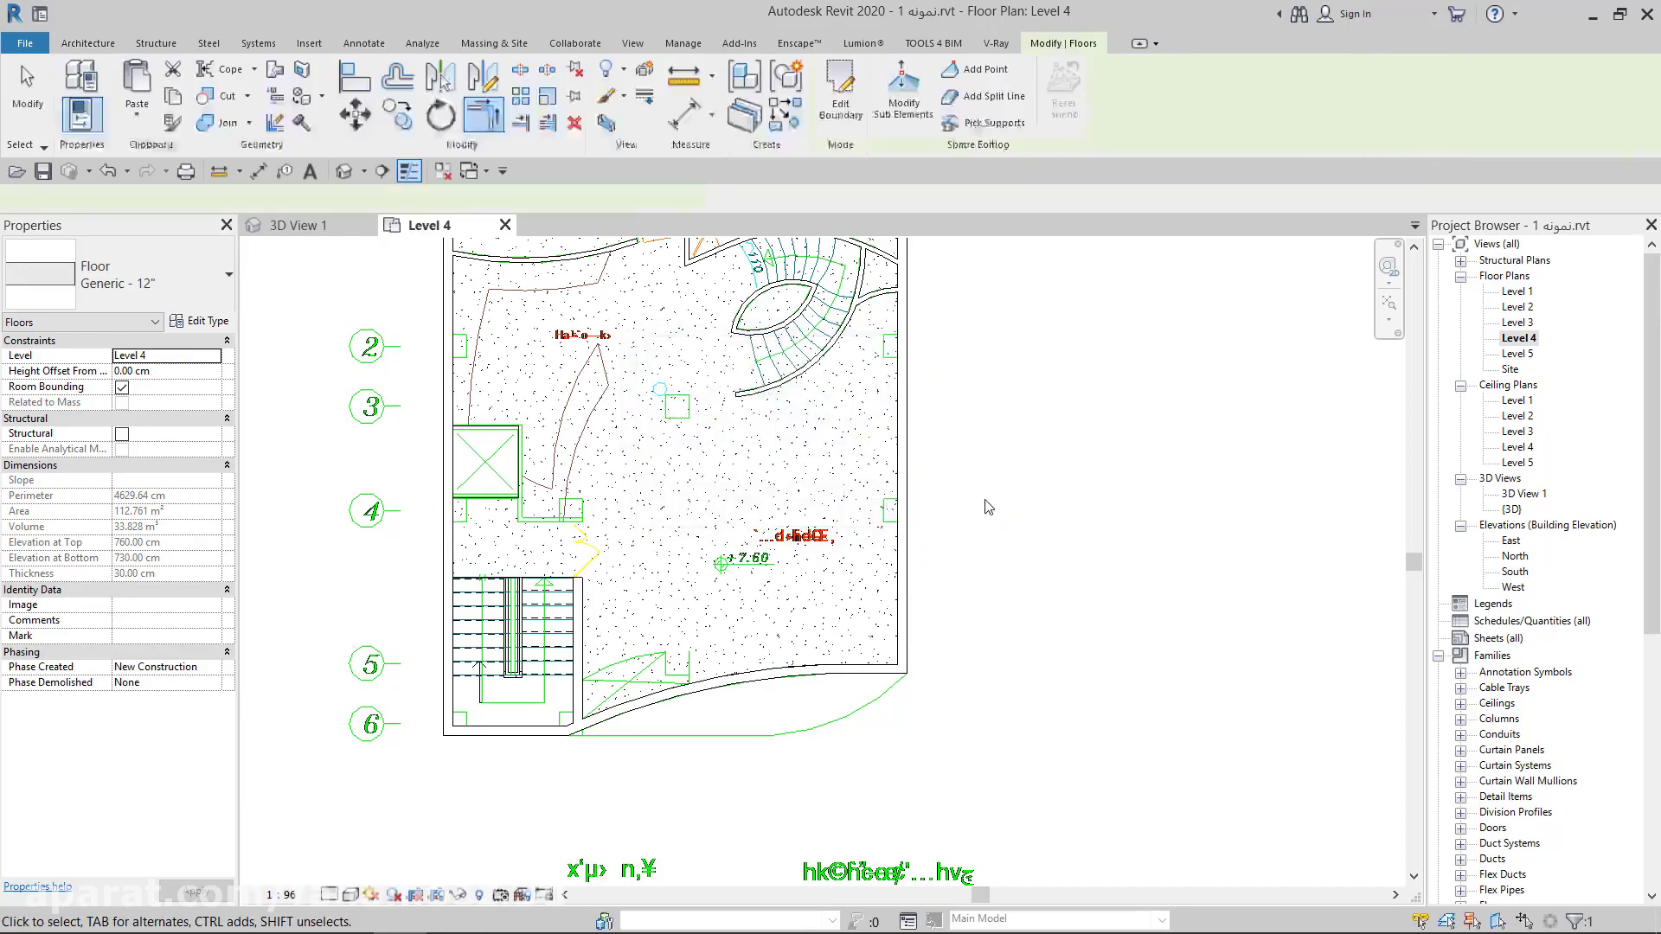
In 3D View 1, view the floor from above and confirm its area is 116.585 m²
{"action": "scroll", "coordinate": [981, 502], "scroll_direction": "down", "scroll_amount": 3}
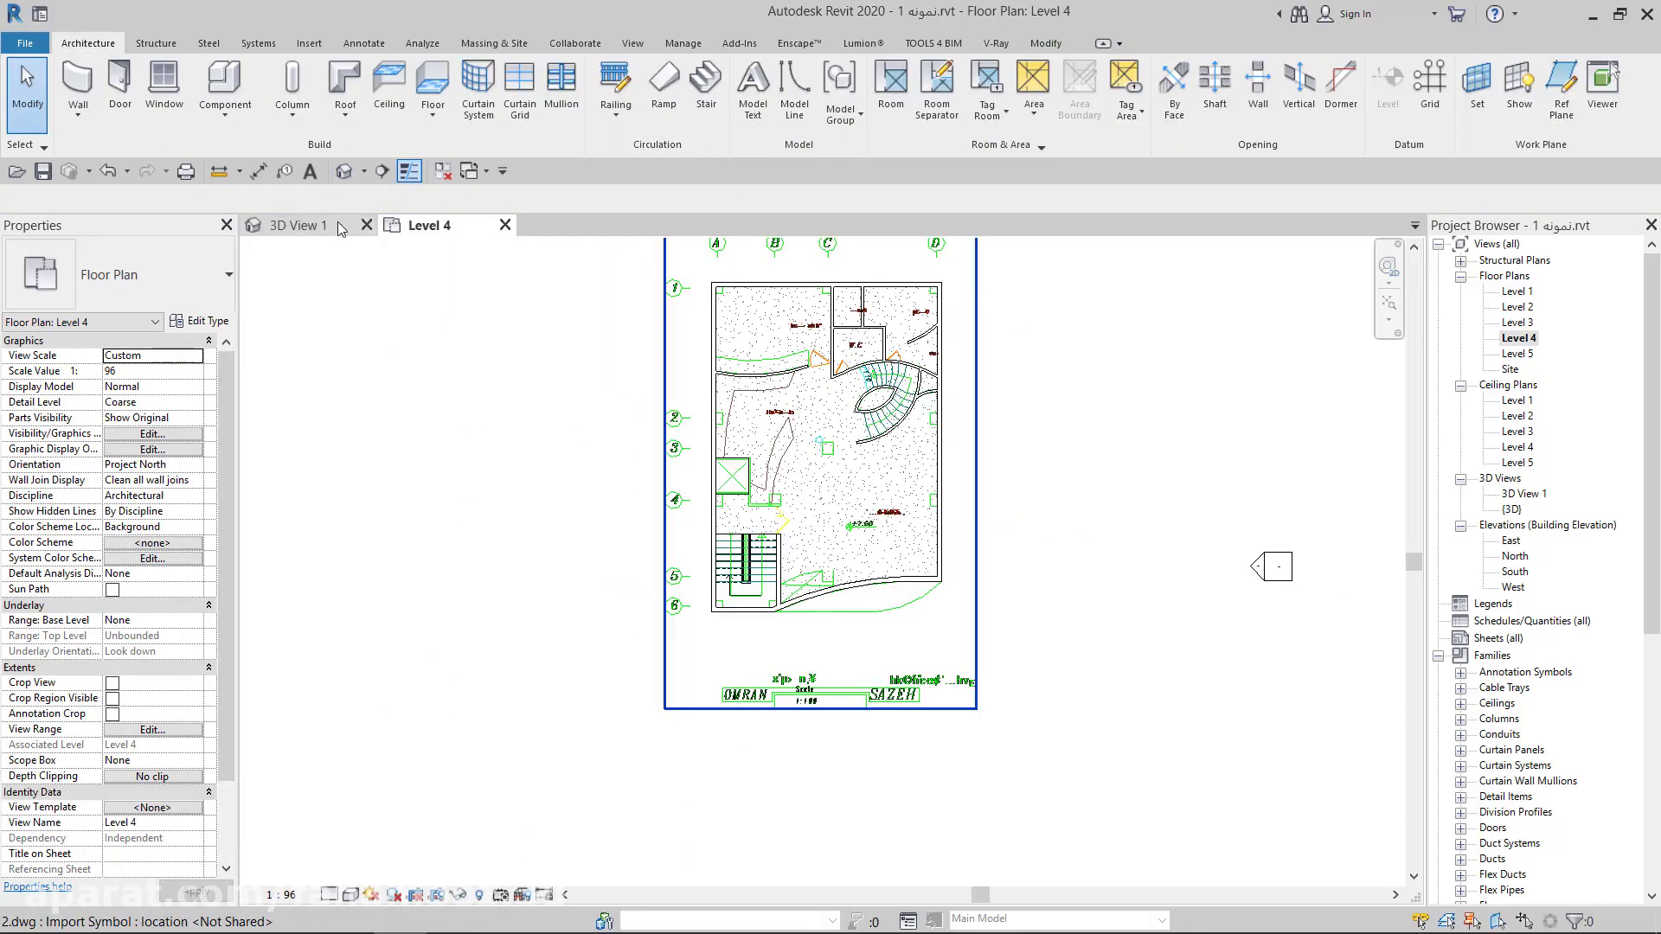
{"action": "left_click", "coordinate": [294, 225]}
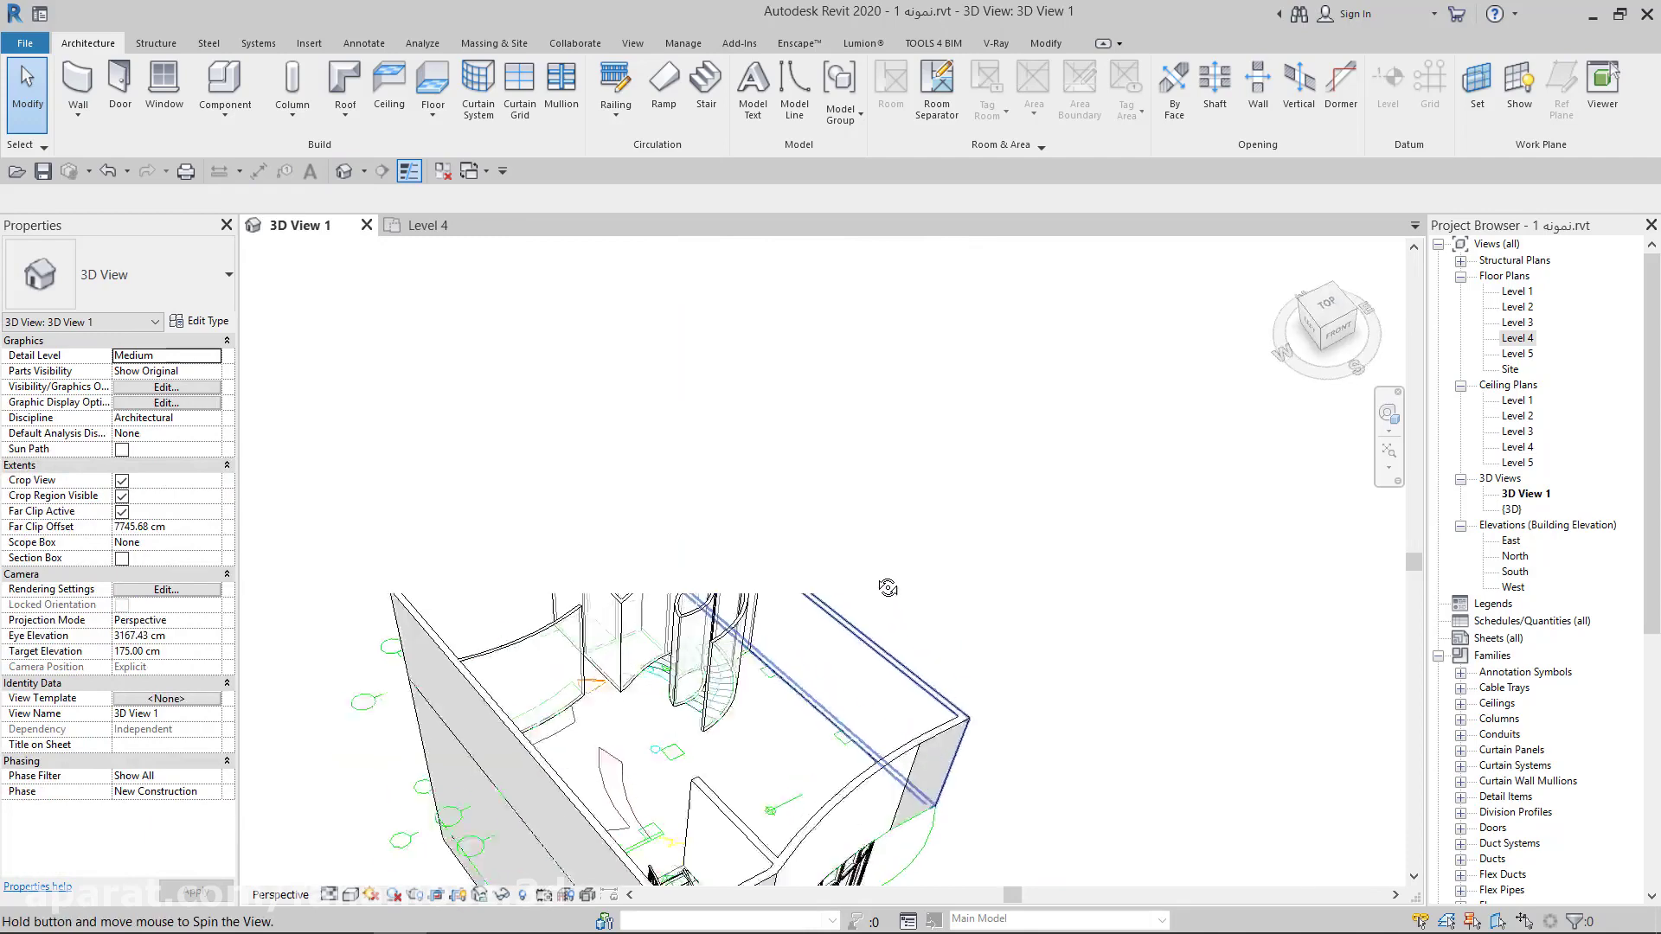
{"action": "middle_click_drag", "start_coordinate": [887, 589], "coordinate": [484, 751], "text": "shift"}
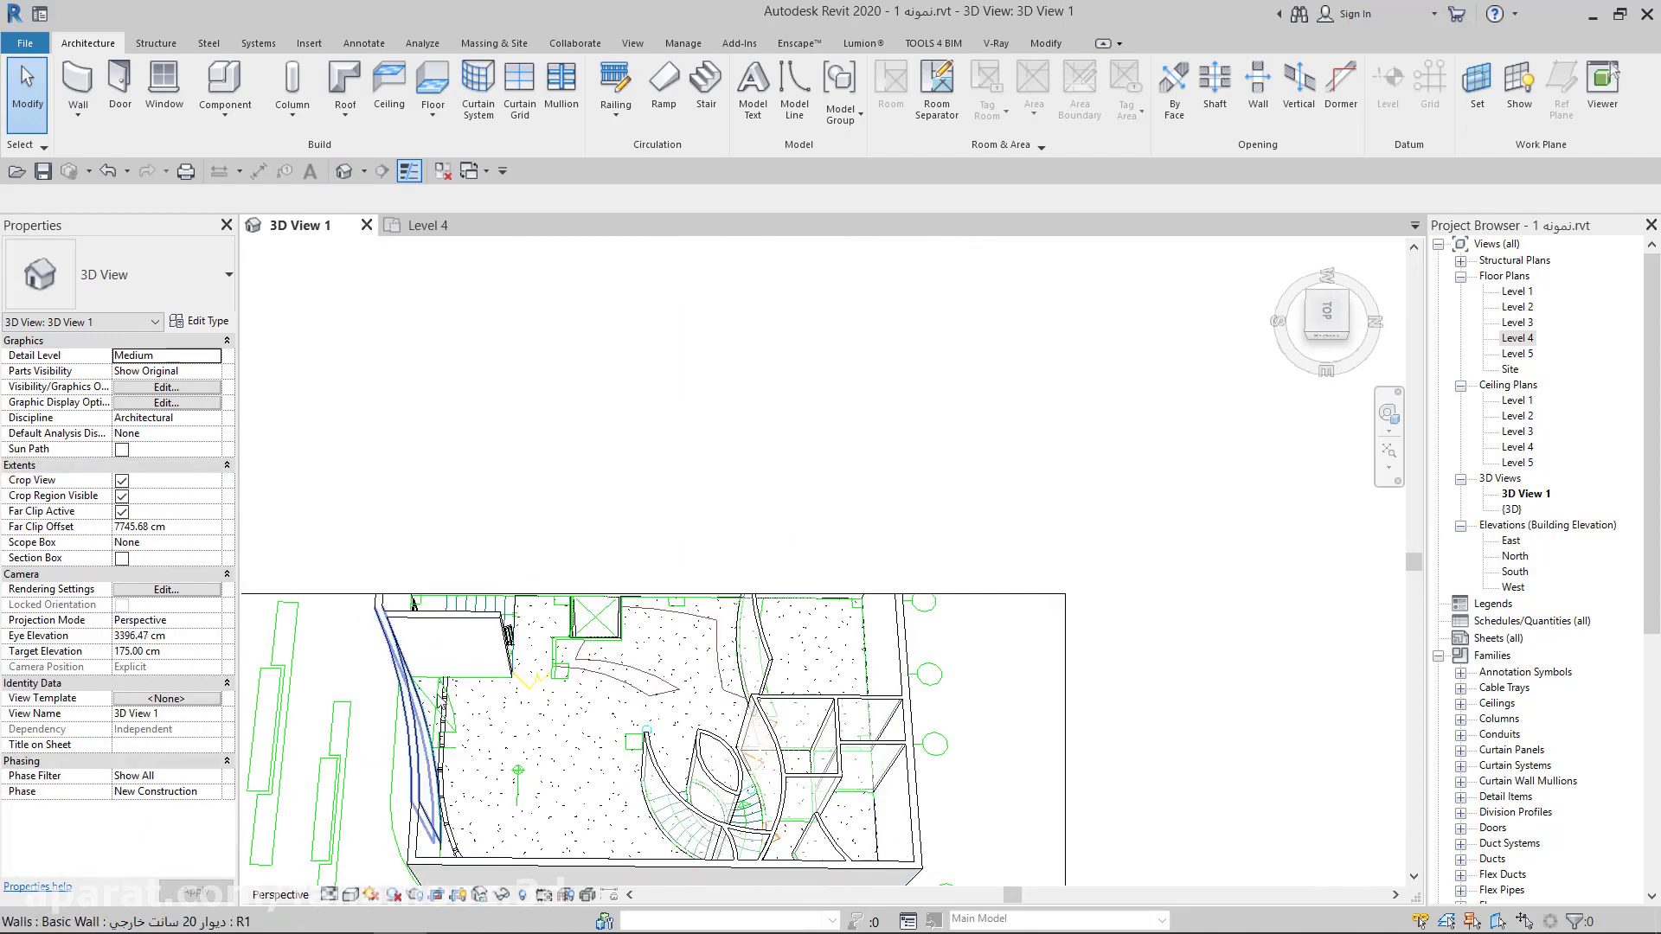
{"action": "left_click", "coordinate": [432, 744]}
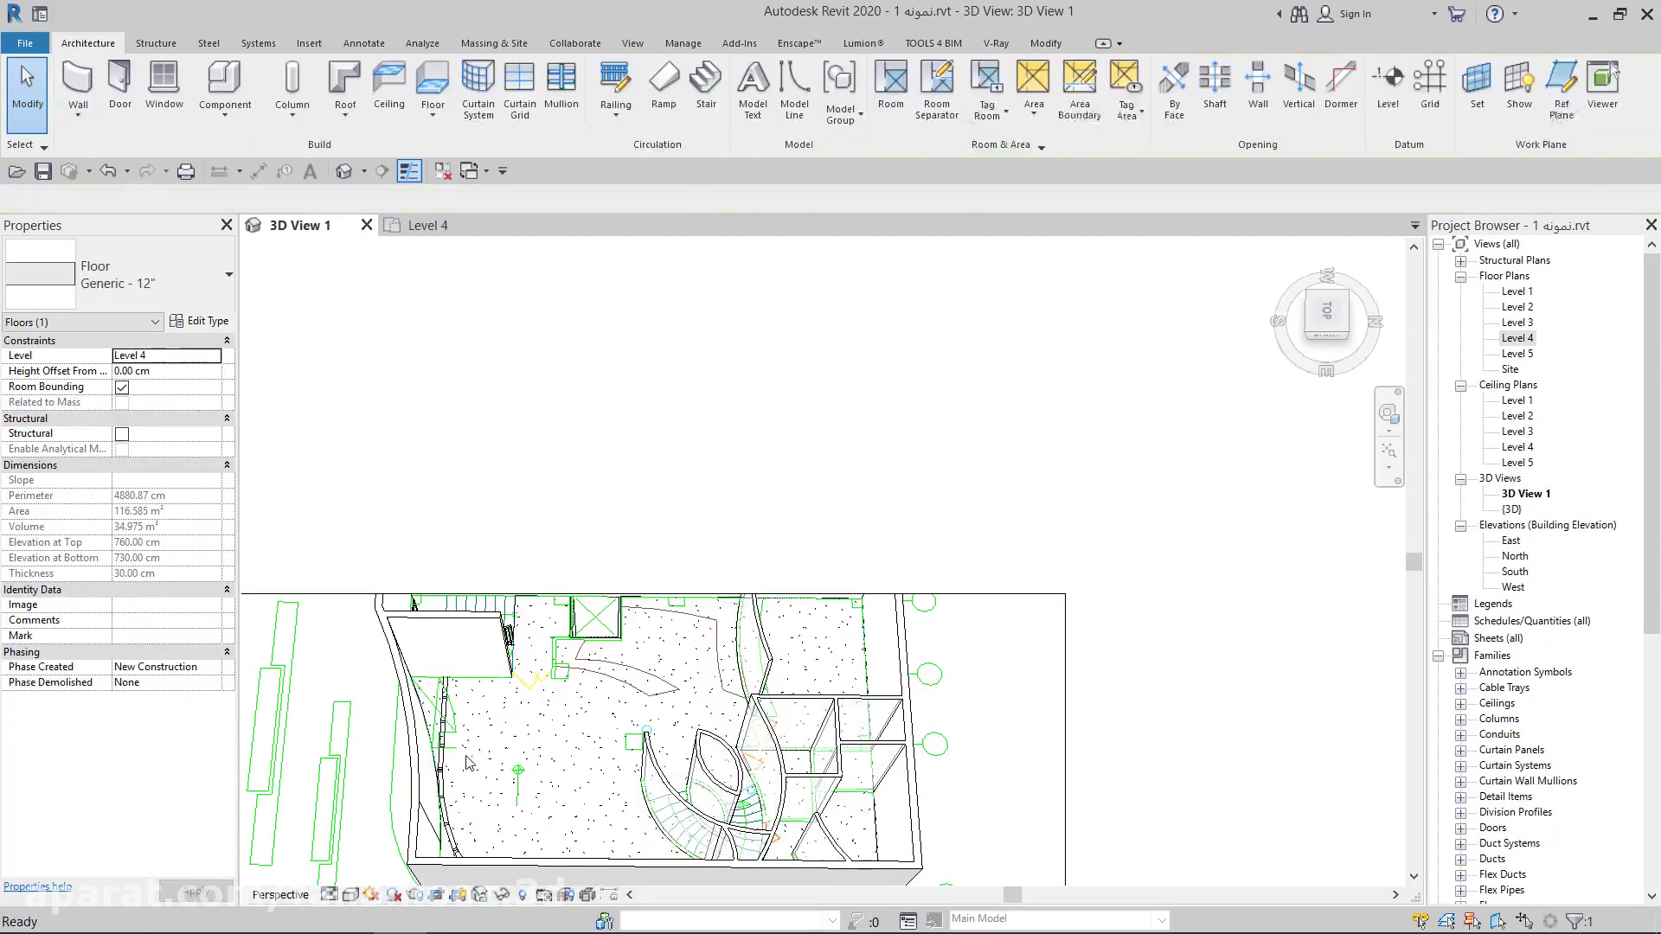
{"action": "scroll", "coordinate": [459, 744], "scroll_direction": "up", "scroll_amount": 5}
{"action": "key", "text": "Escape"}
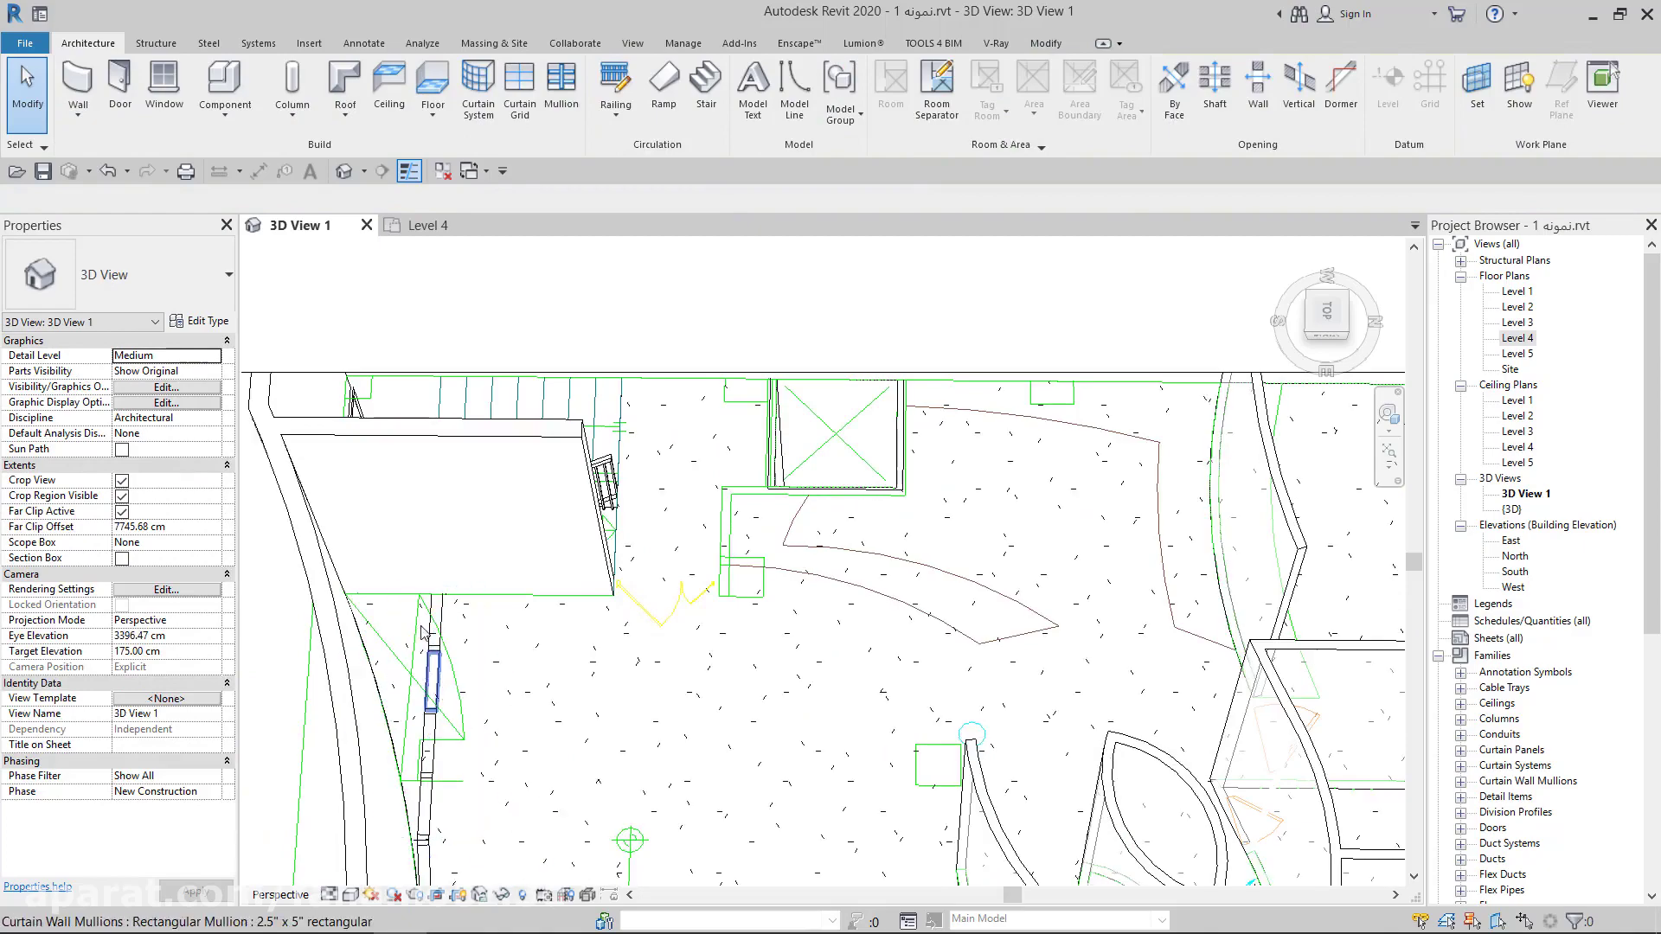
{"action": "scroll", "coordinate": [670, 711], "scroll_direction": "down", "scroll_amount": 2}
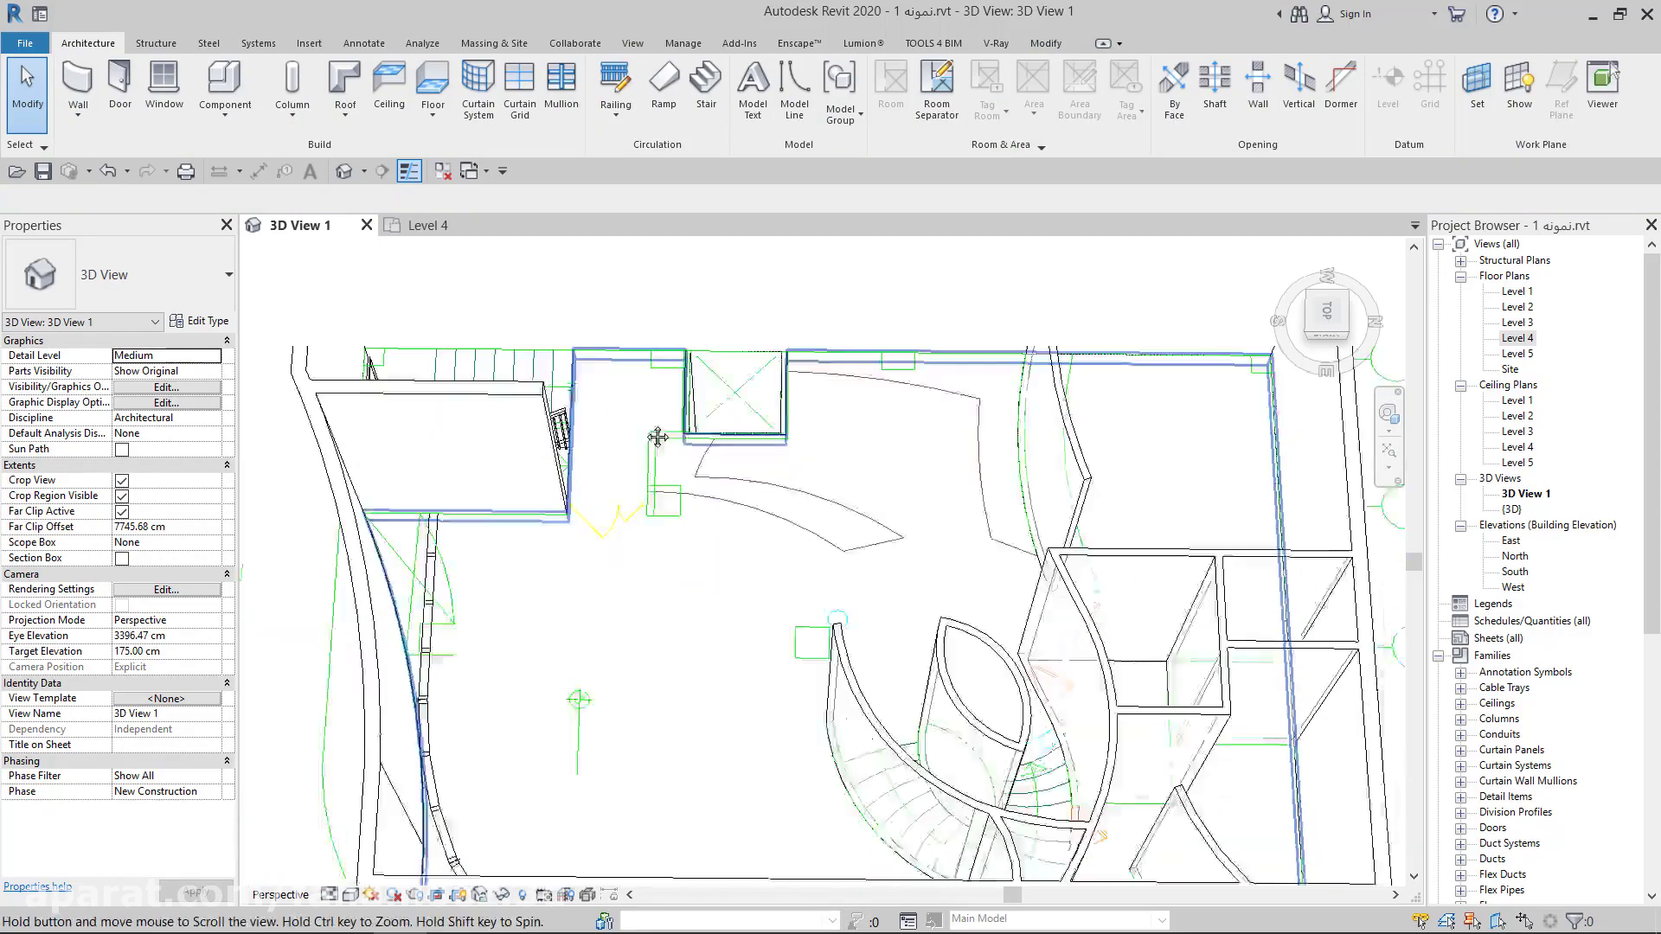
Orbit and zoom to inspect the reshaped floor, walls and stair from the front
{"action": "middle_click_drag", "start_coordinate": [664, 675], "coordinate": [687, 541]}
{"action": "mouse_move", "coordinate": [636, 629]}
{"action": "middle_mouse_down", "text": "shift"}
{"action": "mouse_move", "coordinate": [1073, 473]}
{"action": "mouse_move", "coordinate": [1052, 617]}
{"action": "mouse_move", "coordinate": [1047, 485]}
{"action": "middle_mouse_up", "text": "shift"}
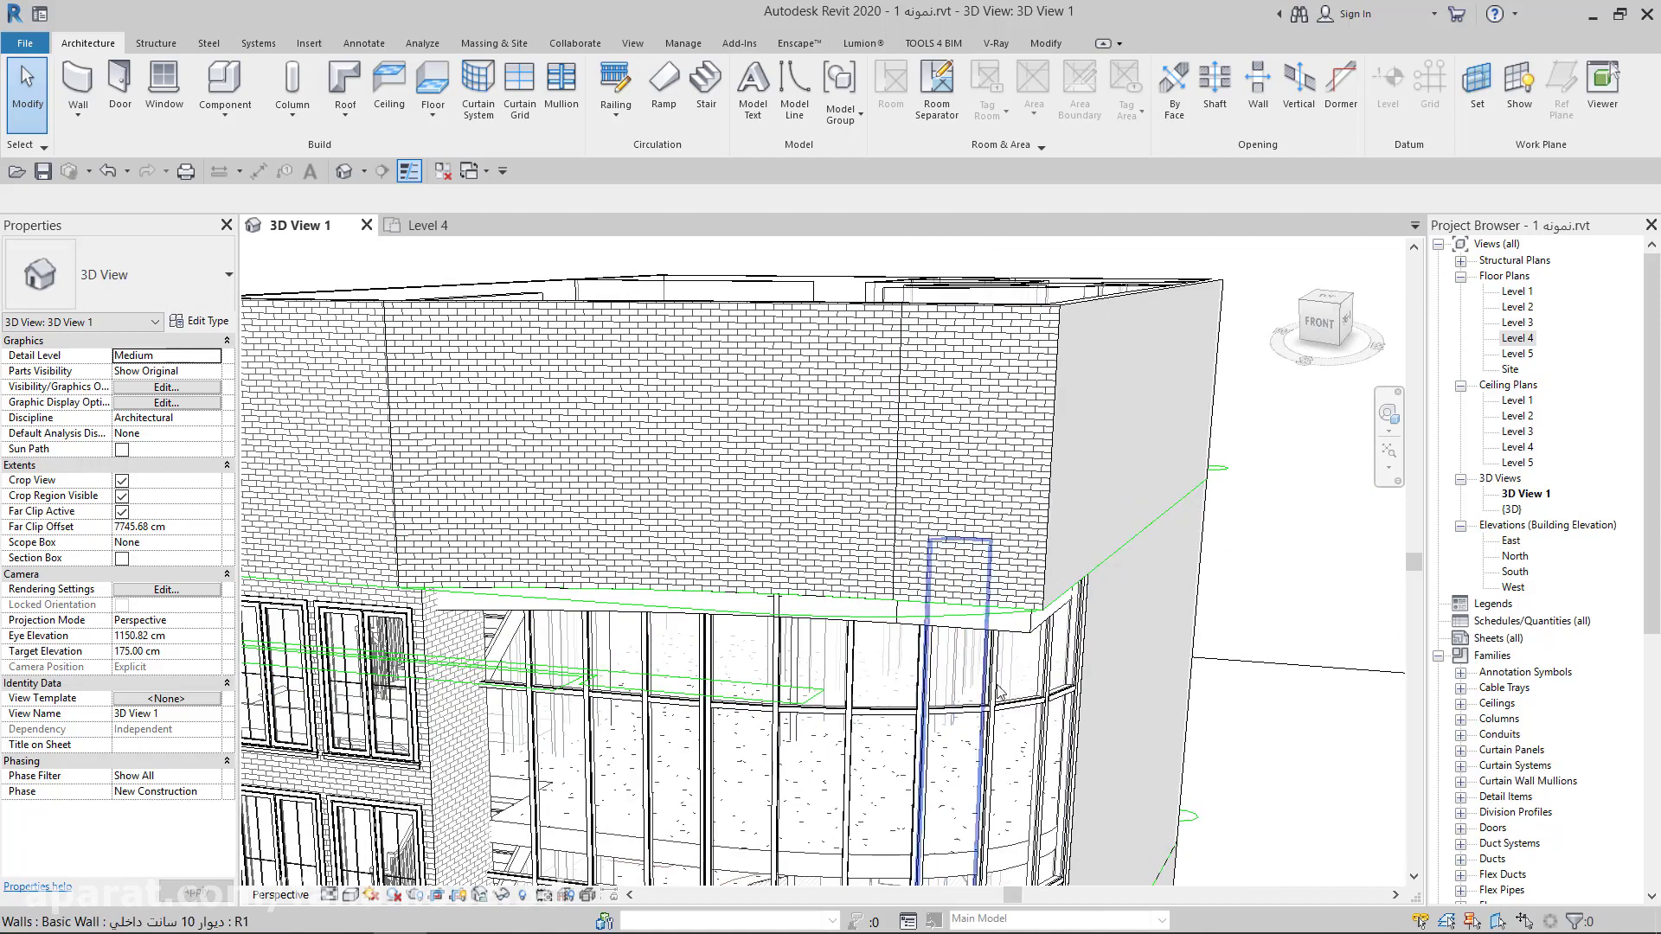
{"action": "scroll", "coordinate": [951, 675], "scroll_direction": "down", "scroll_amount": 3}
{"action": "scroll", "coordinate": [964, 680], "scroll_direction": "down", "scroll_amount": 2}
{"action": "mouse_move", "coordinate": [967, 682]}
{"action": "middle_mouse_down", "text": "shift"}
{"action": "mouse_move", "coordinate": [1071, 651]}
{"action": "mouse_move", "coordinate": [922, 534]}
{"action": "mouse_move", "coordinate": [699, 769]}
{"action": "mouse_move", "coordinate": [950, 715]}
{"action": "mouse_move", "coordinate": [1082, 817]}
{"action": "mouse_move", "coordinate": [1053, 675]}
{"action": "mouse_move", "coordinate": [975, 603]}
{"action": "middle_mouse_up", "text": "shift"}
{"action": "scroll", "coordinate": [984, 723], "scroll_direction": "up", "scroll_amount": 3}
{"action": "scroll", "coordinate": [985, 723], "scroll_direction": "up", "scroll_amount": 2}
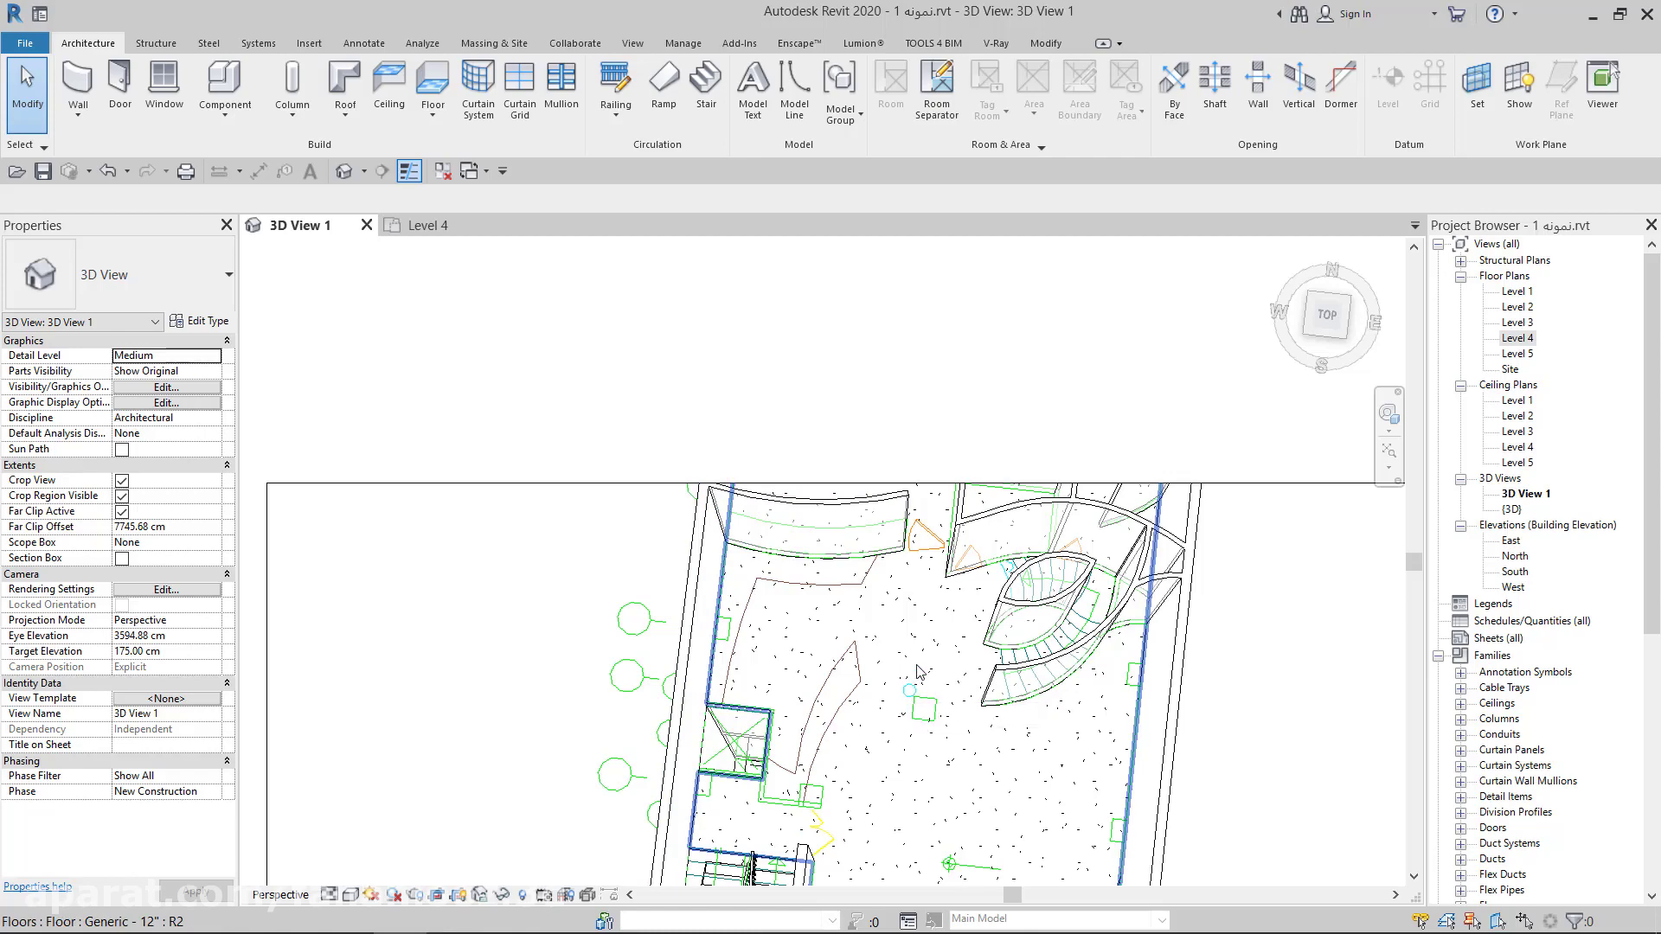
{"action": "scroll", "coordinate": [797, 766], "scroll_direction": "up", "scroll_amount": 3}
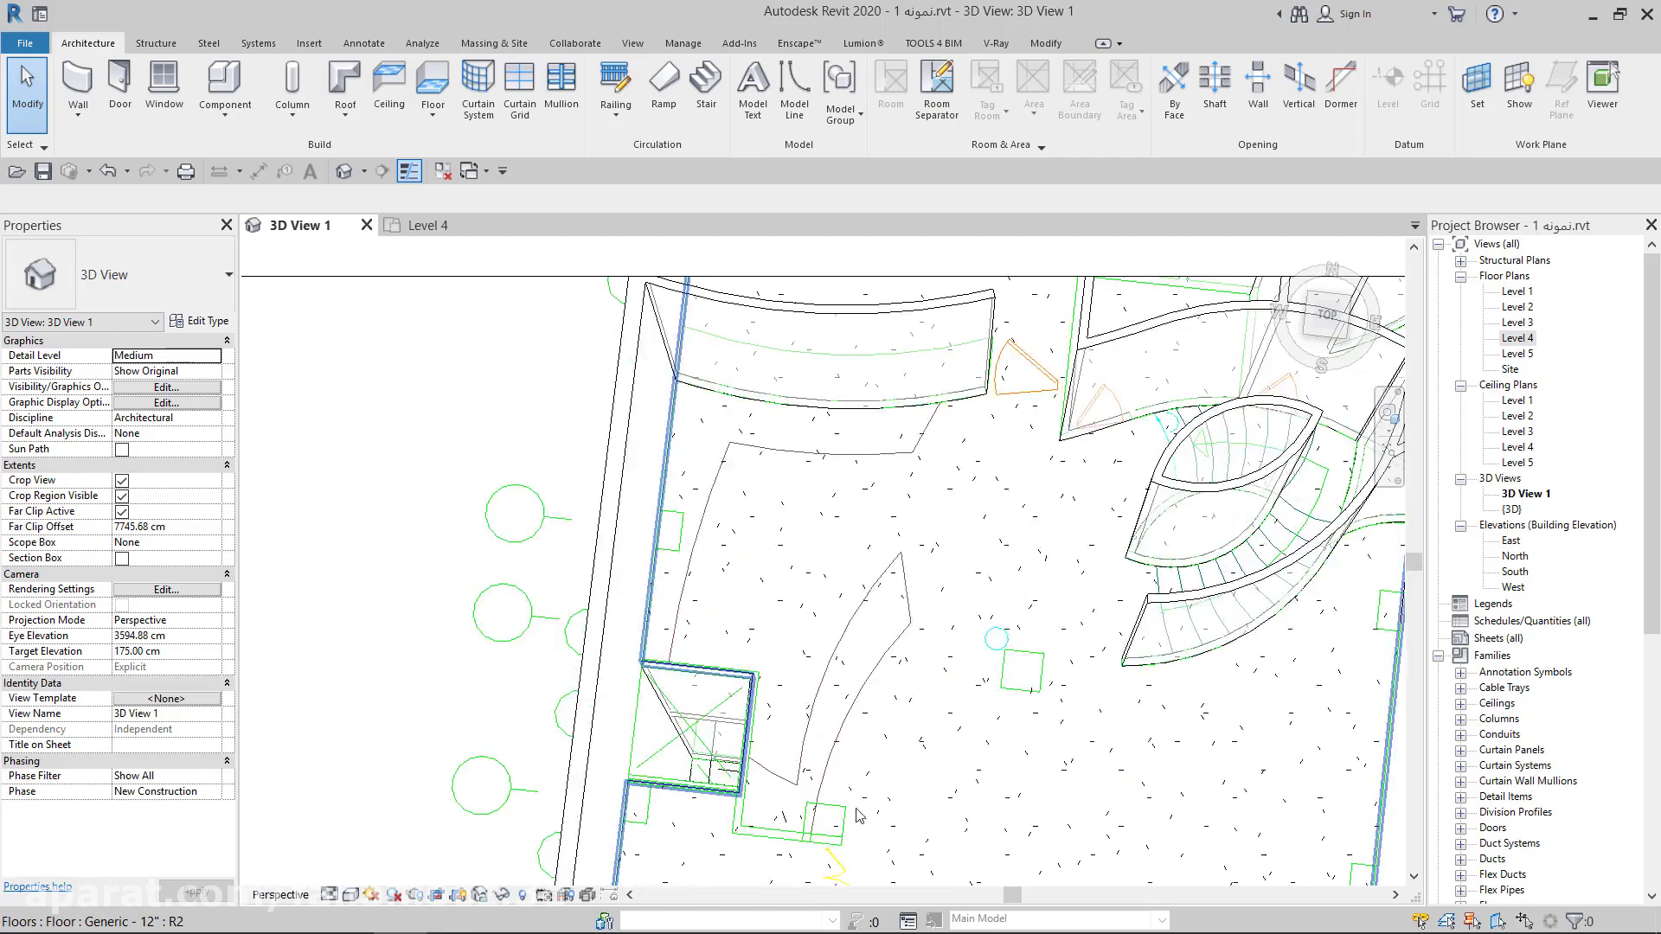